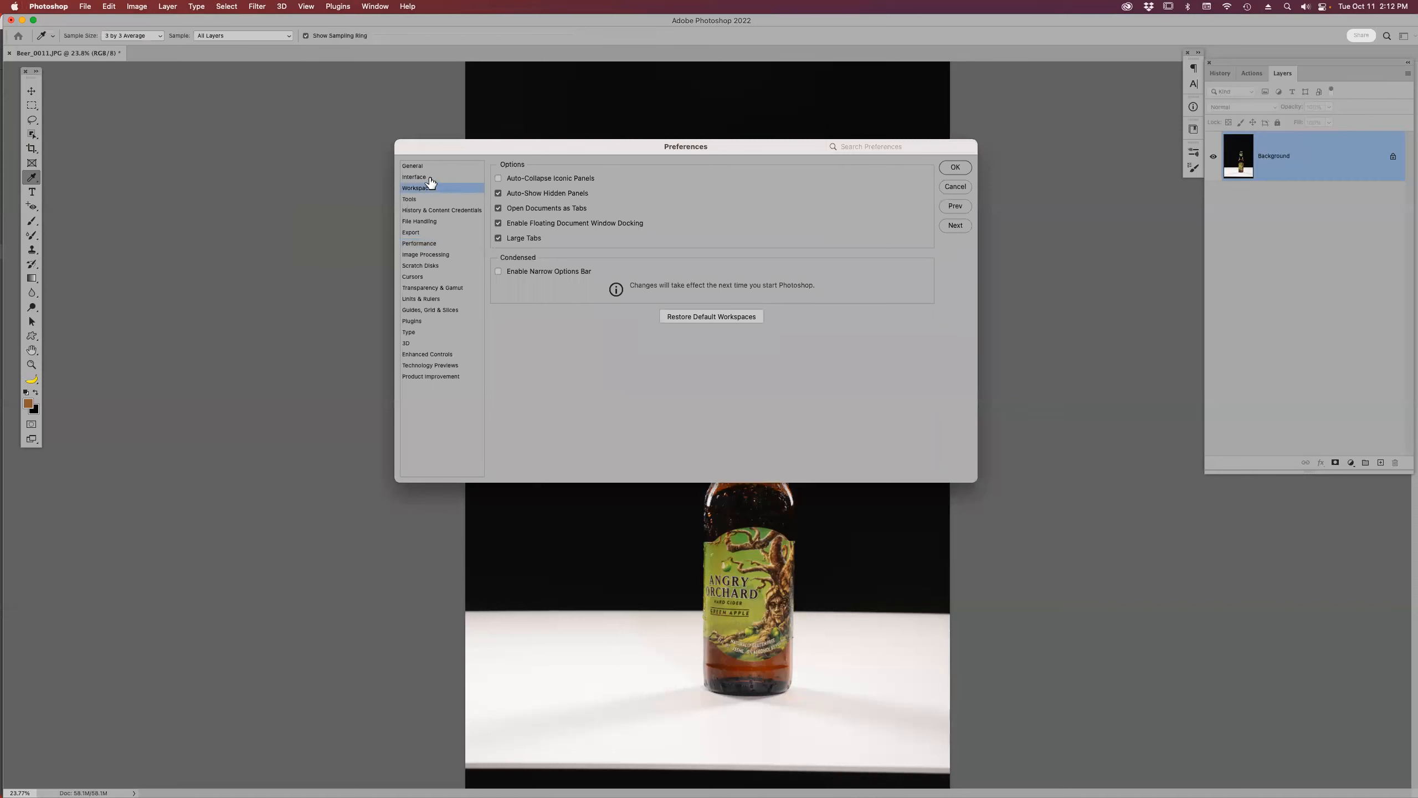
- Set the Select Subject Processing preference to Cloud (Detailed results) and apply the preferences
click(430, 178)
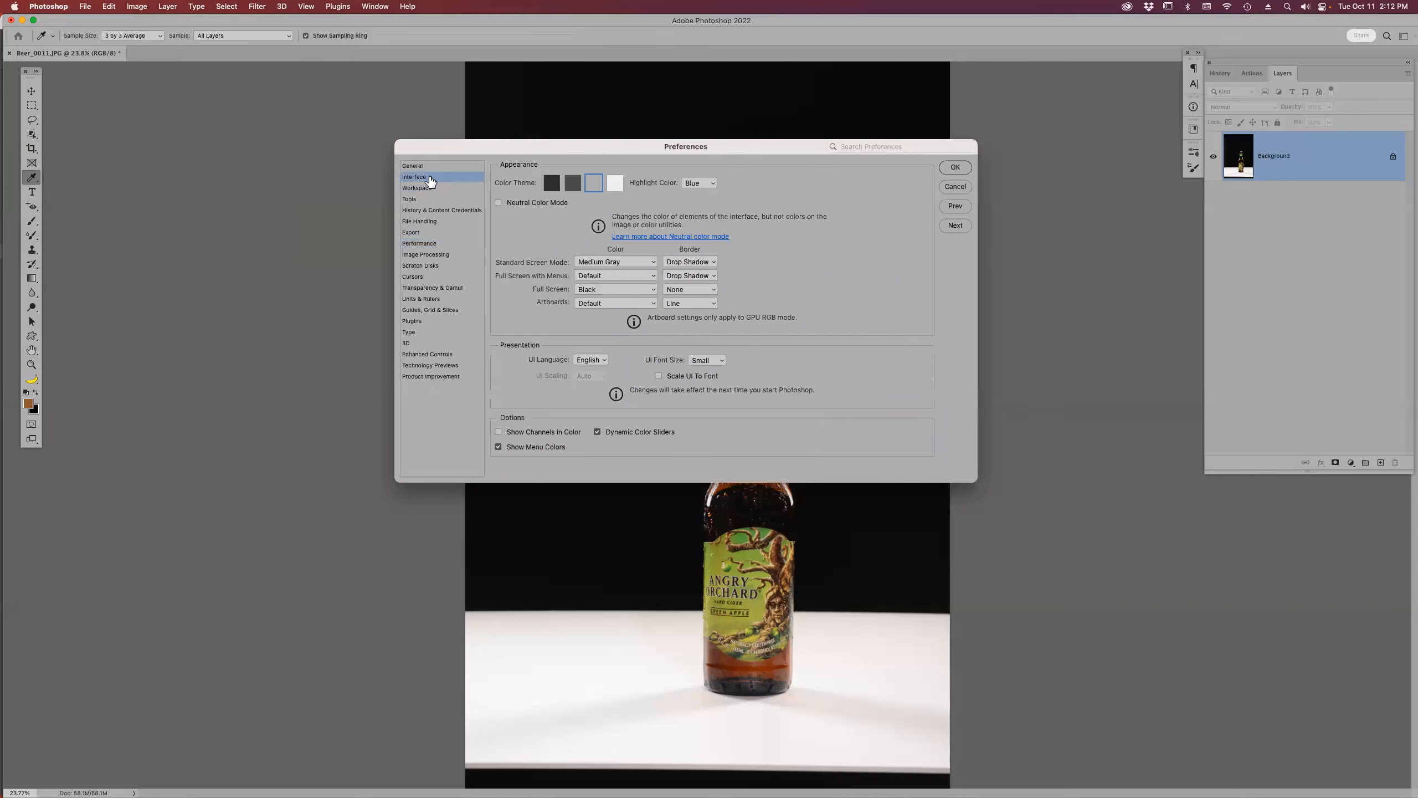
click(435, 170)
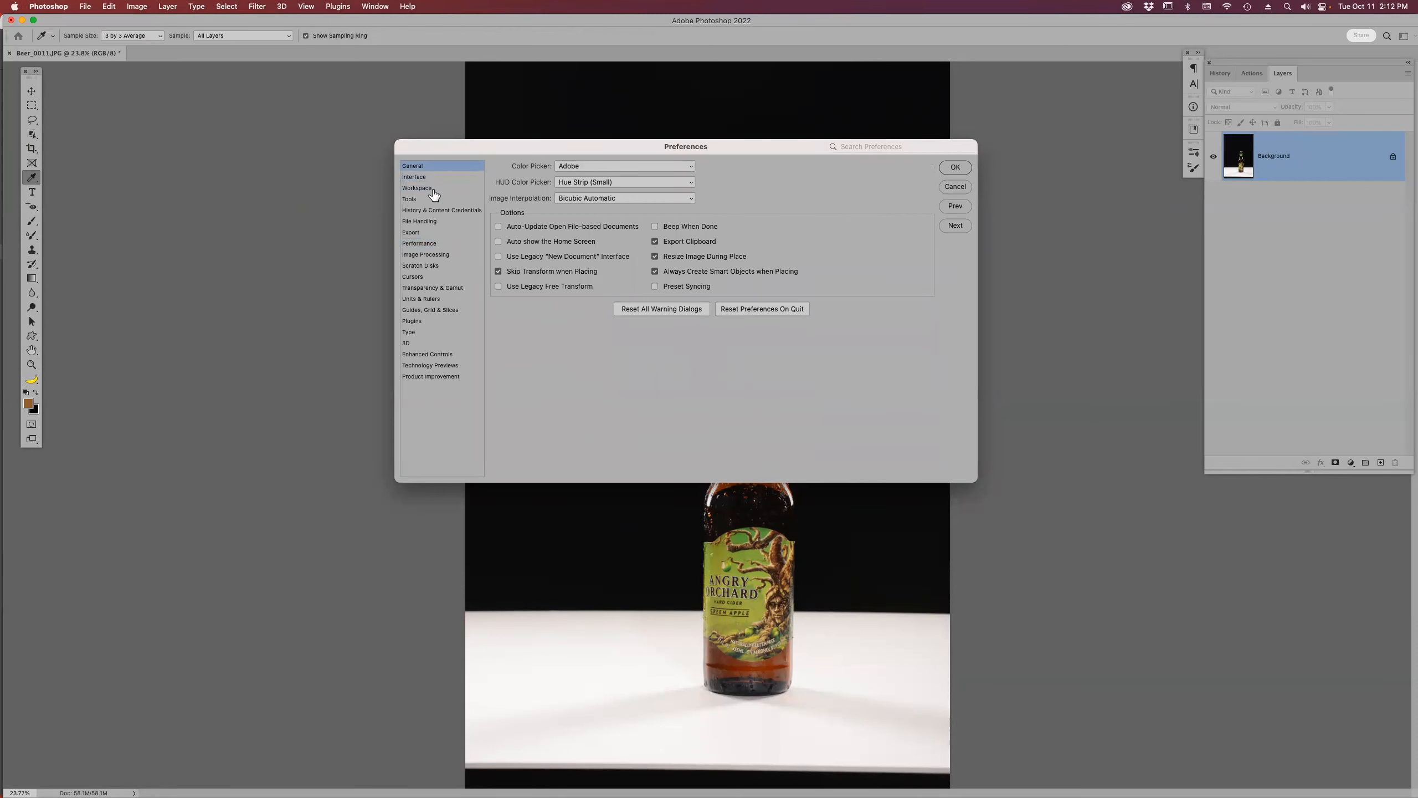
click(431, 243)
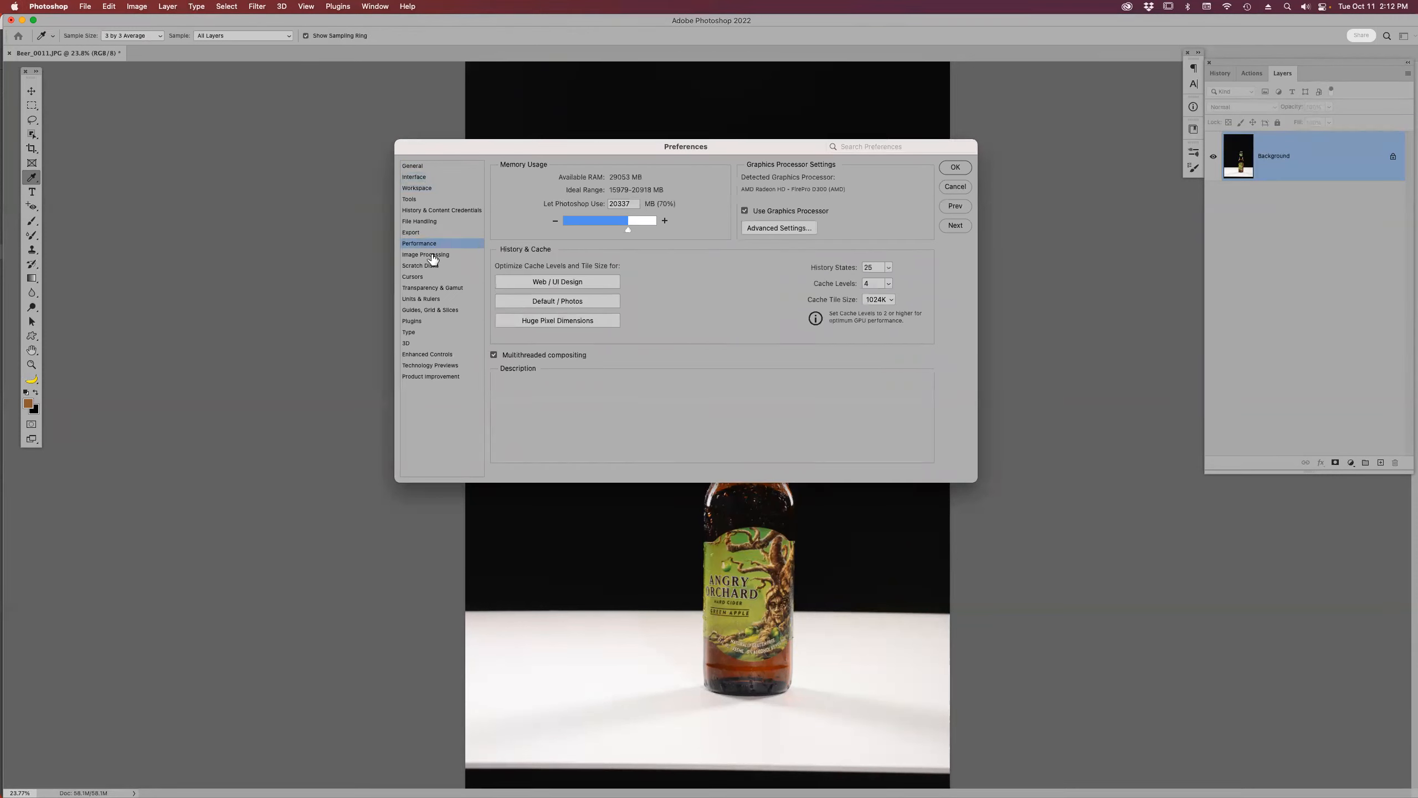
click(433, 256)
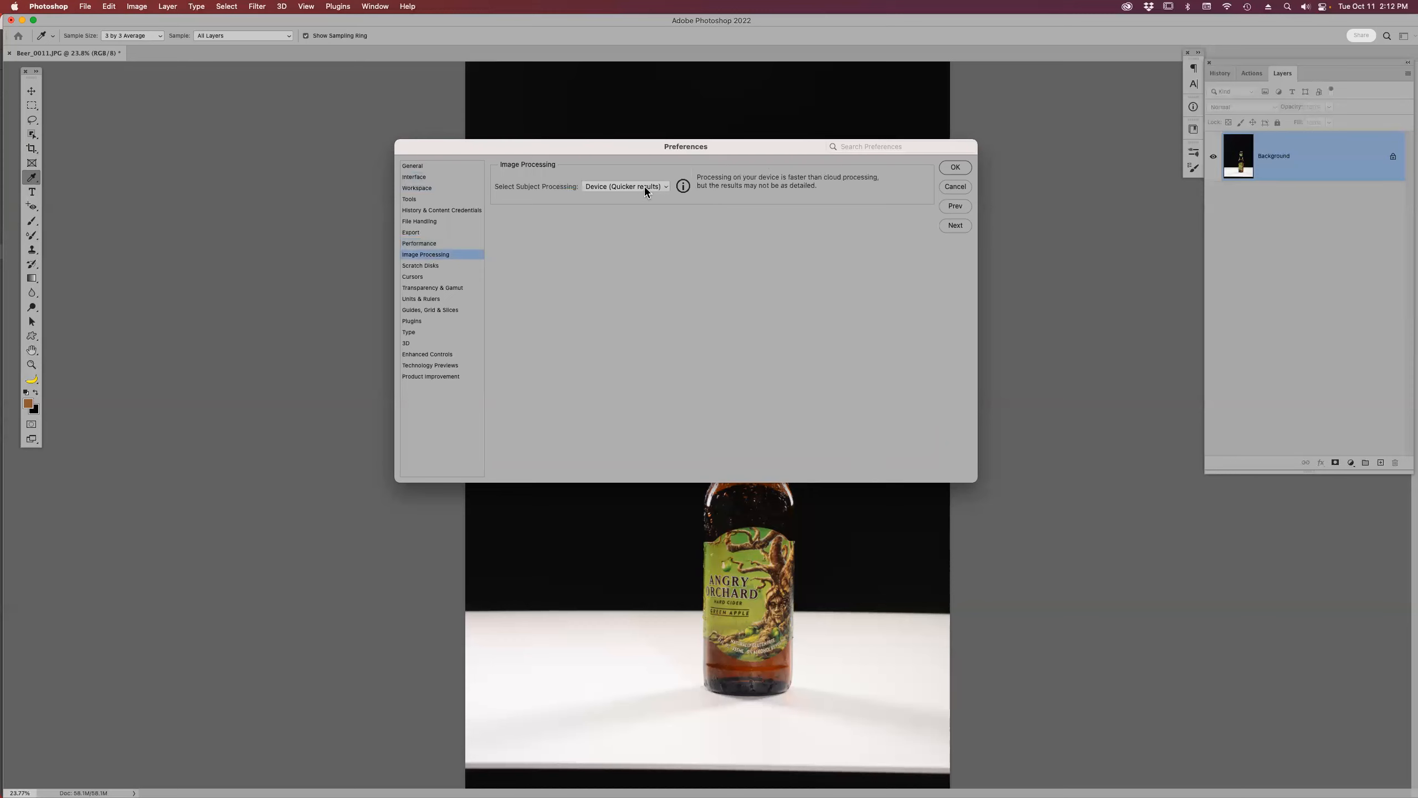
click(665, 188)
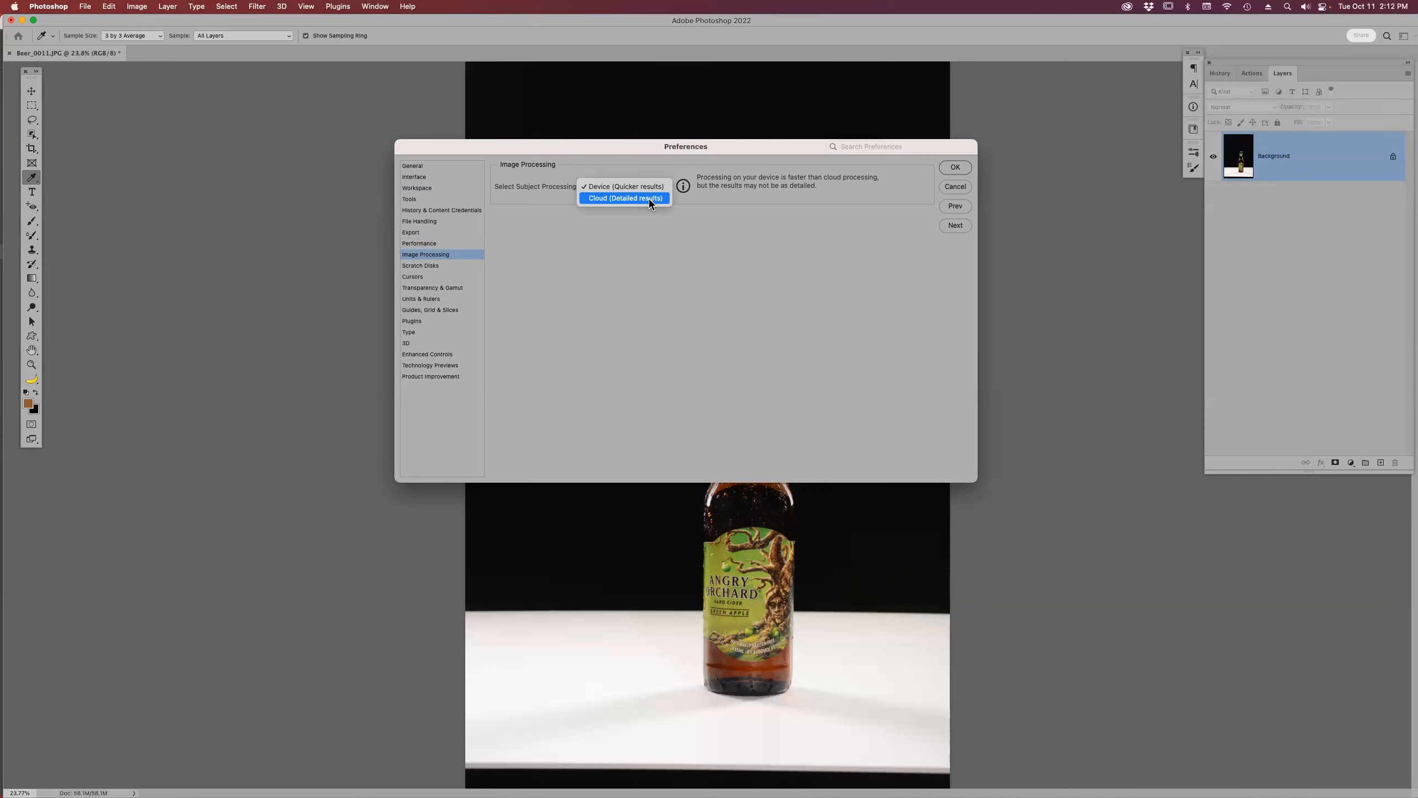
click(648, 200)
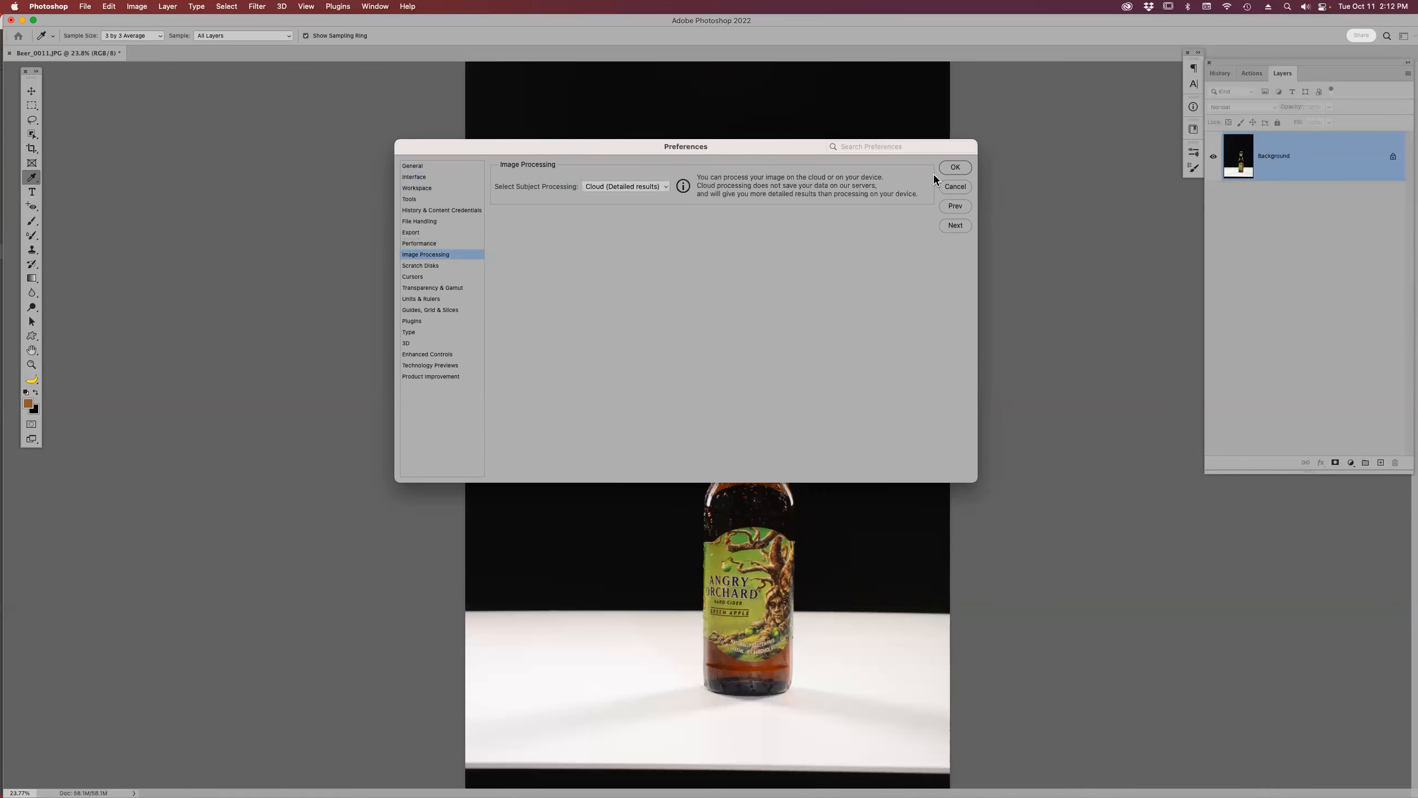
click(956, 167)
- Select the bottle with the Object Selection tool's Select Subject command, discarding the current selection
key(w)
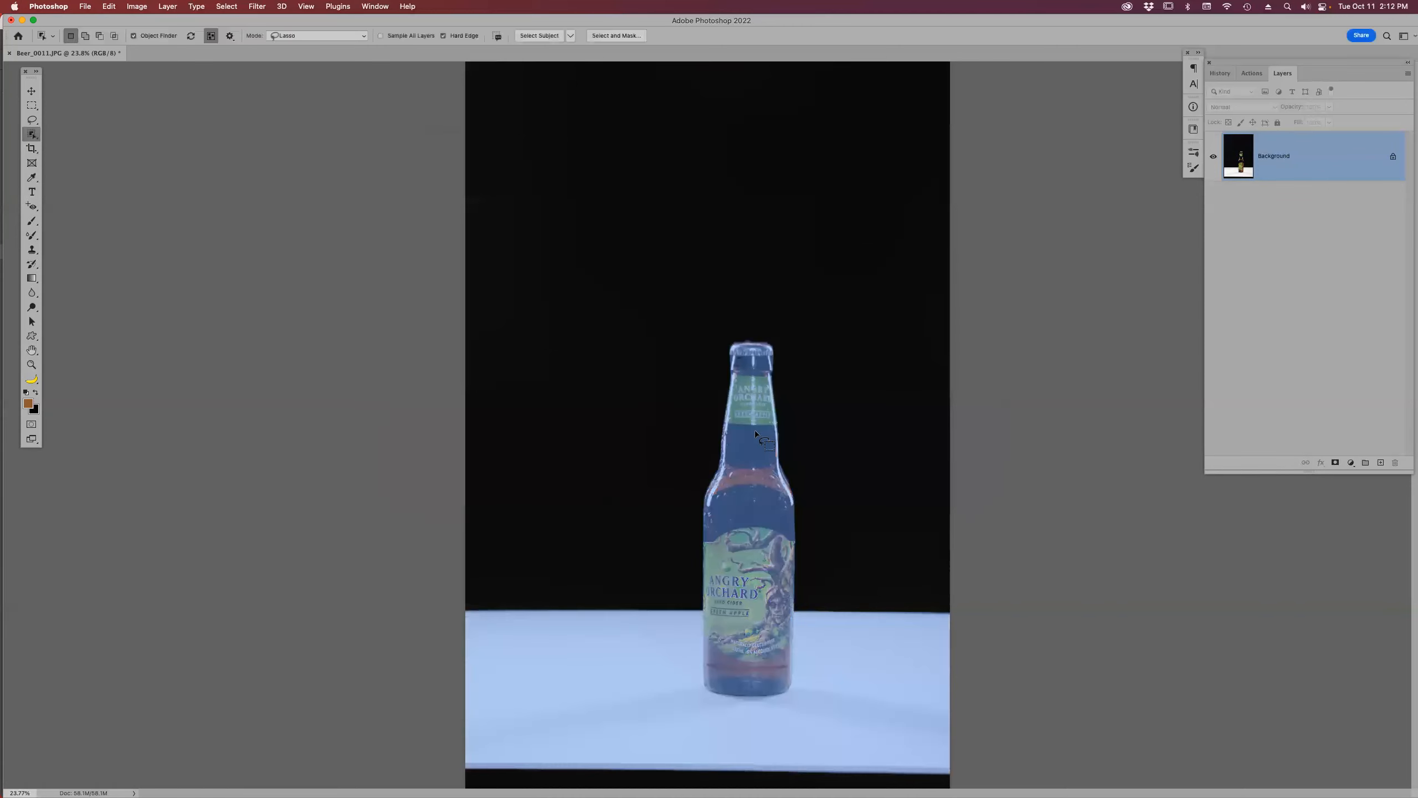
click(527, 36)
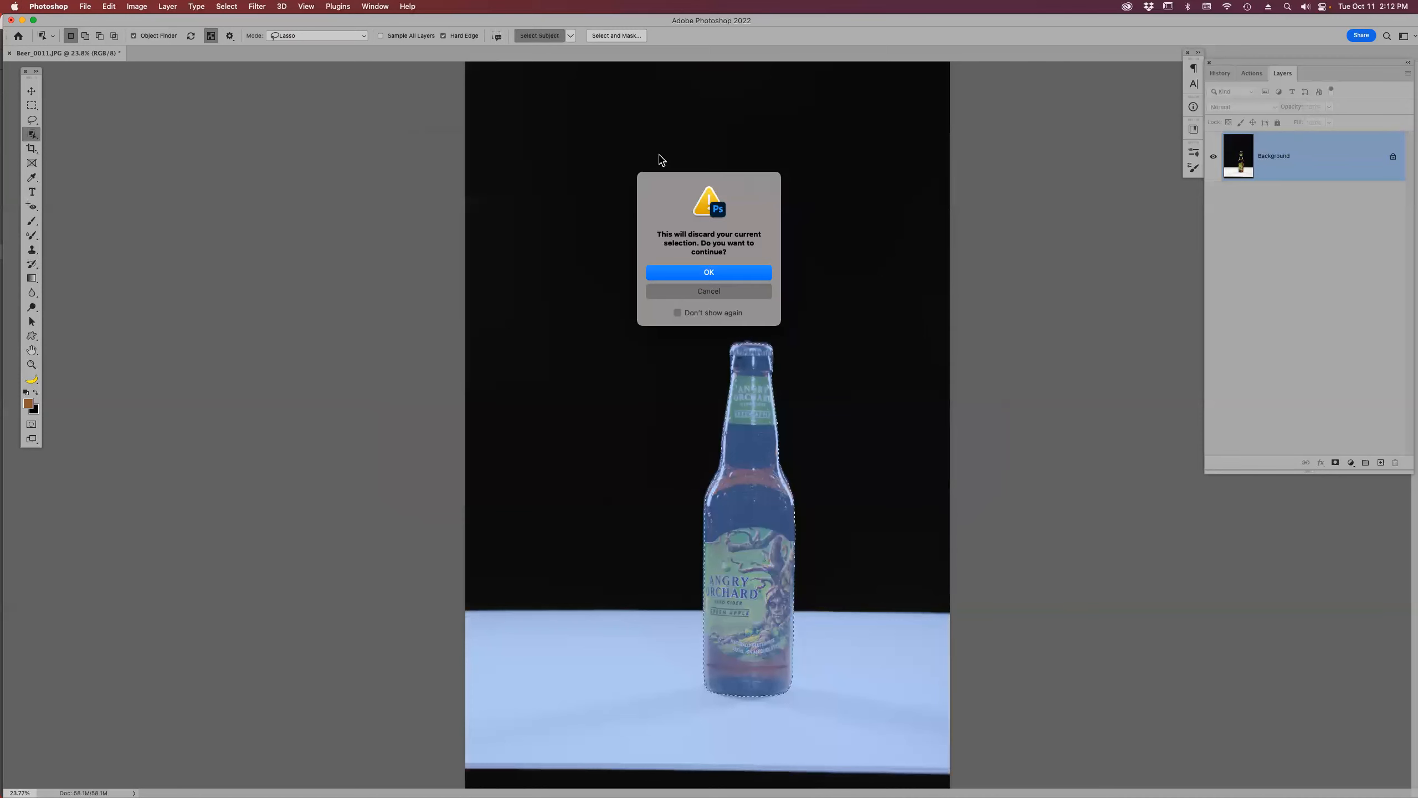
click(722, 278)
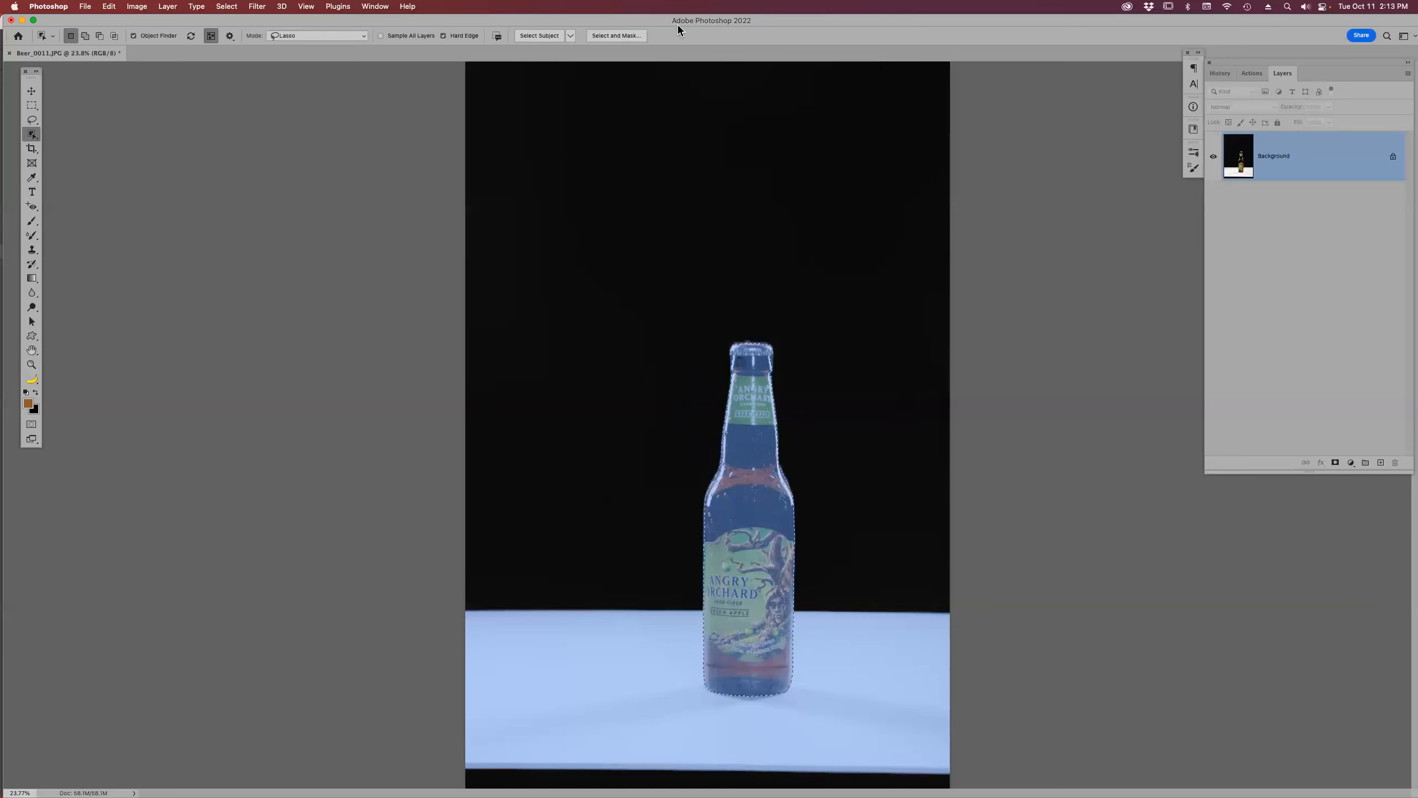
- Bring the bottle selection into Select and Mask and preview it On Black with the opacity raised to about 80%
click(625, 35)
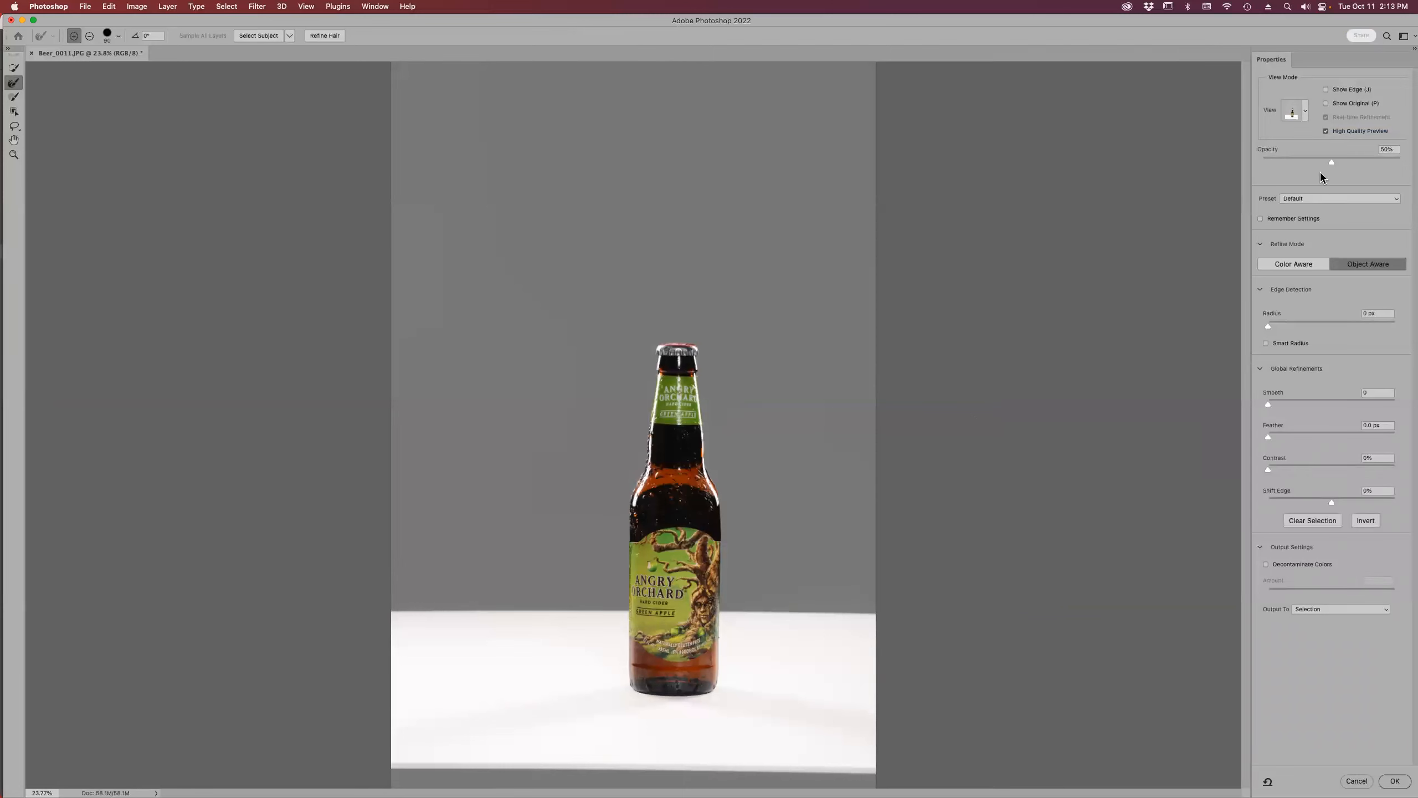
click(1305, 113)
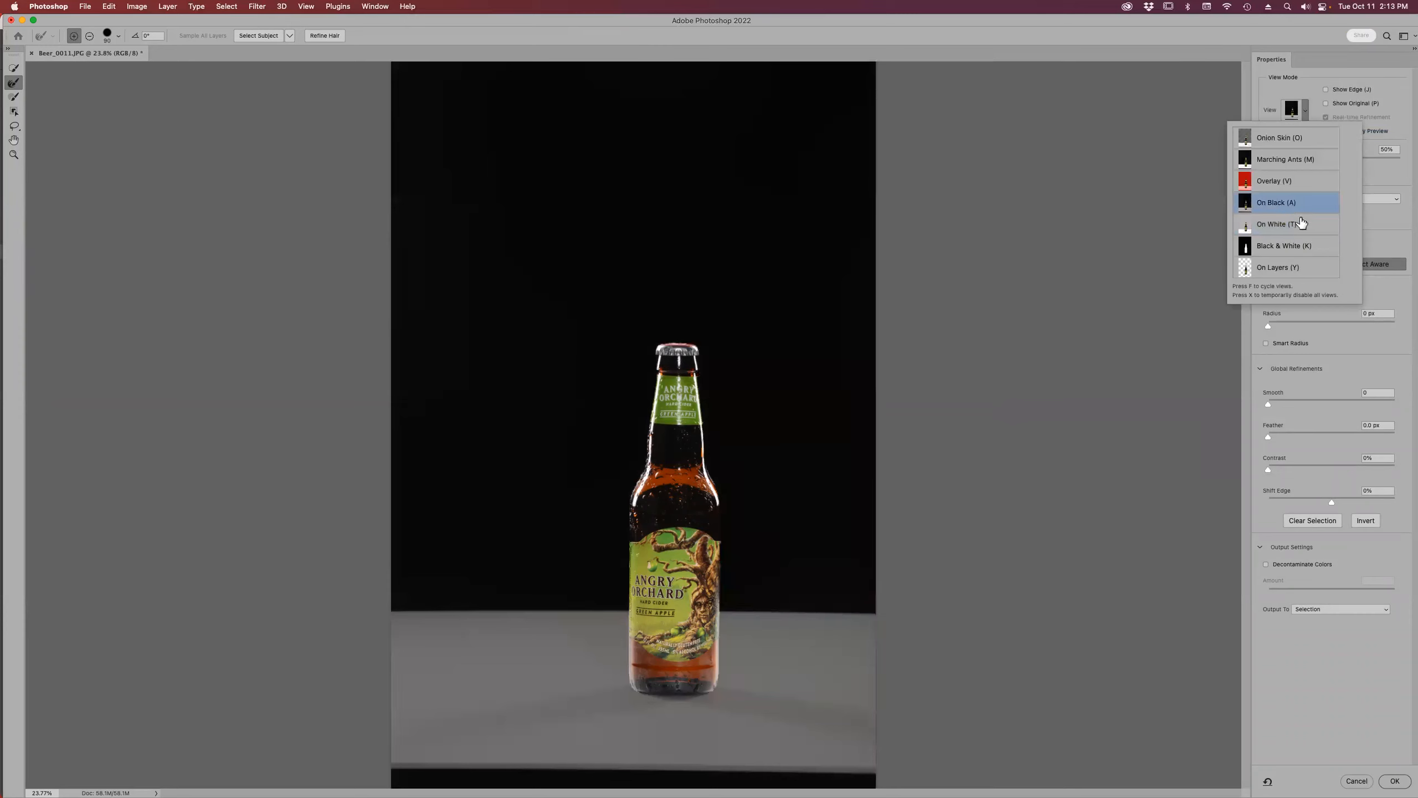
click(1374, 170)
drag(1345, 160, 1375, 160)
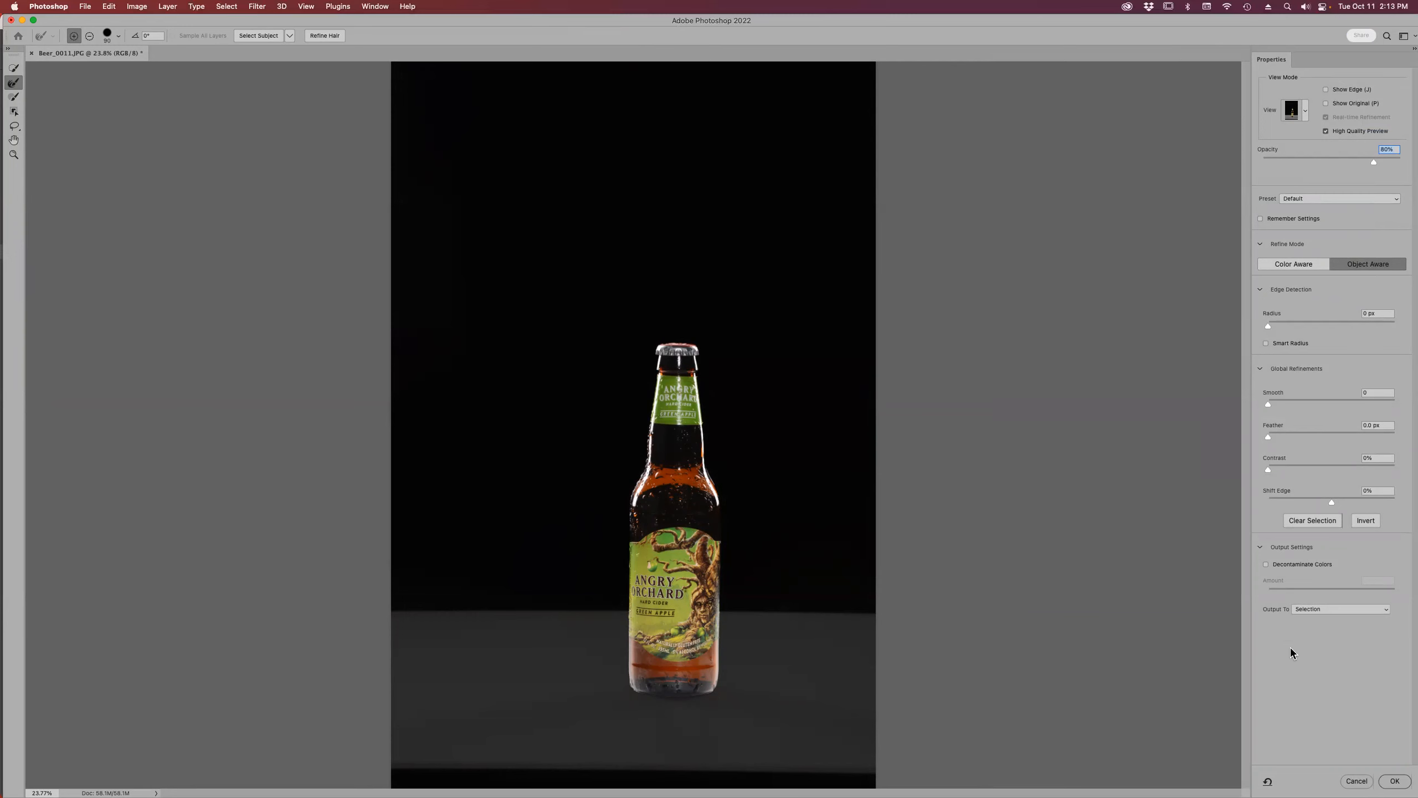
- Output the refined bottle selection to a New Layer with Layer Mask
click(1329, 607)
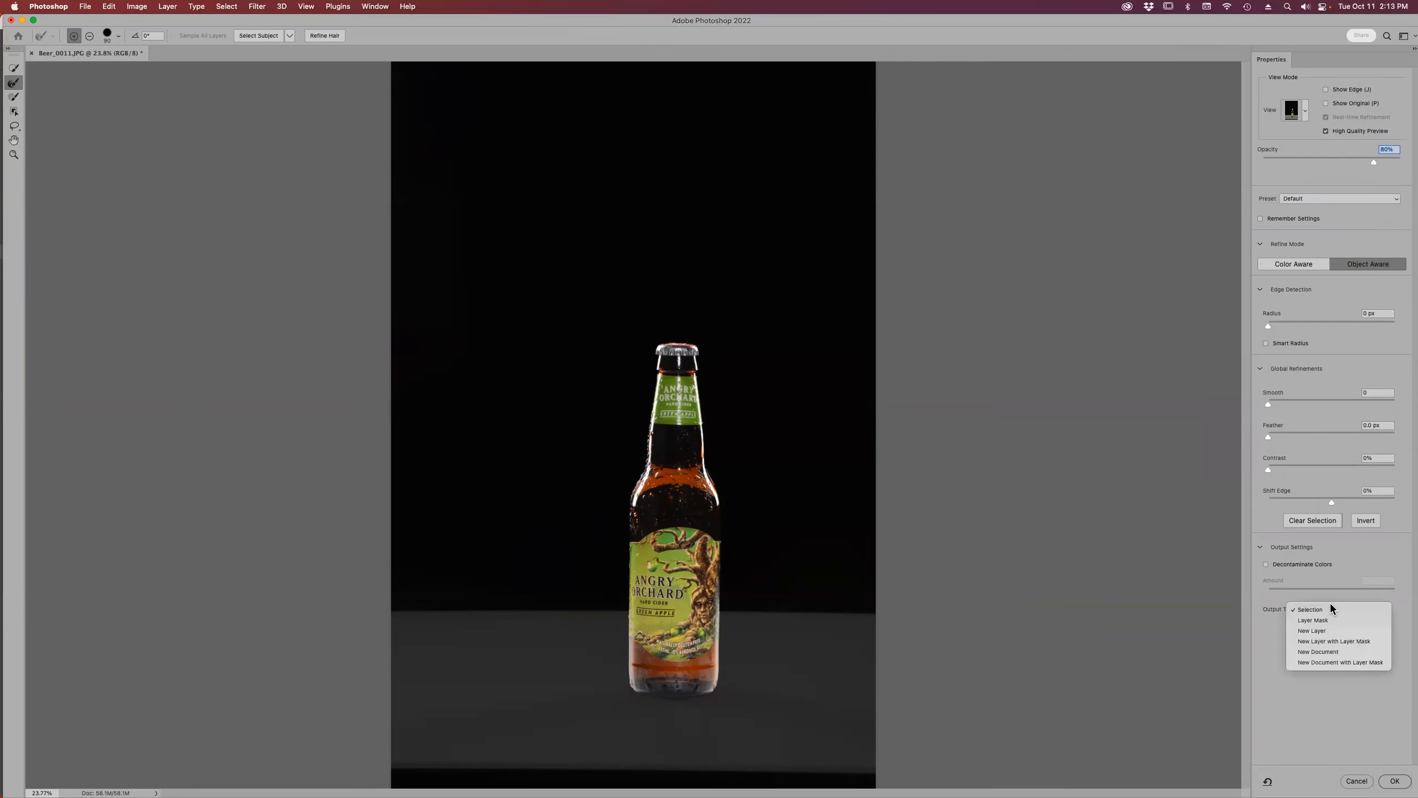
click(1329, 642)
click(1395, 780)
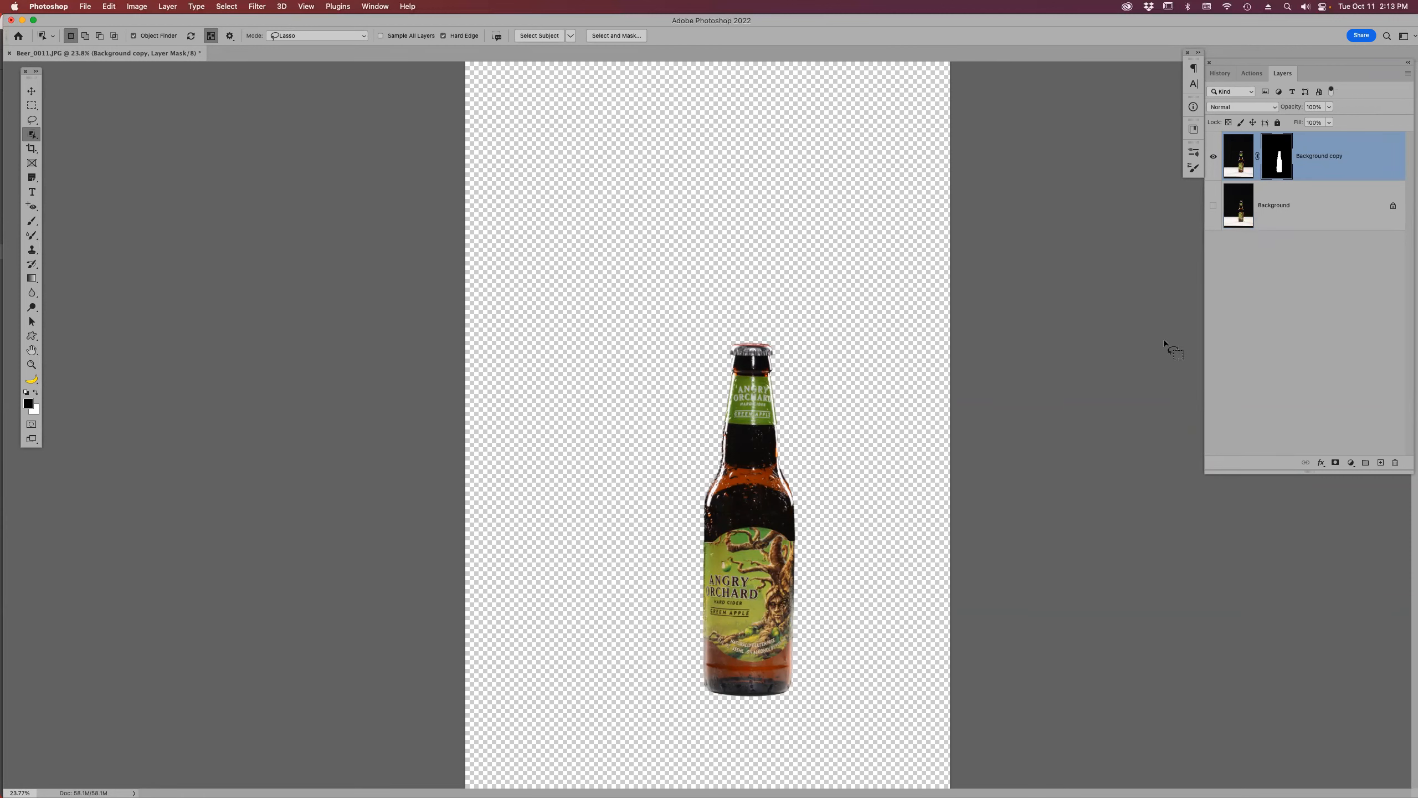
- Add a new layer between the Background and the masked bottle, and fill it with the default black
click(1322, 219)
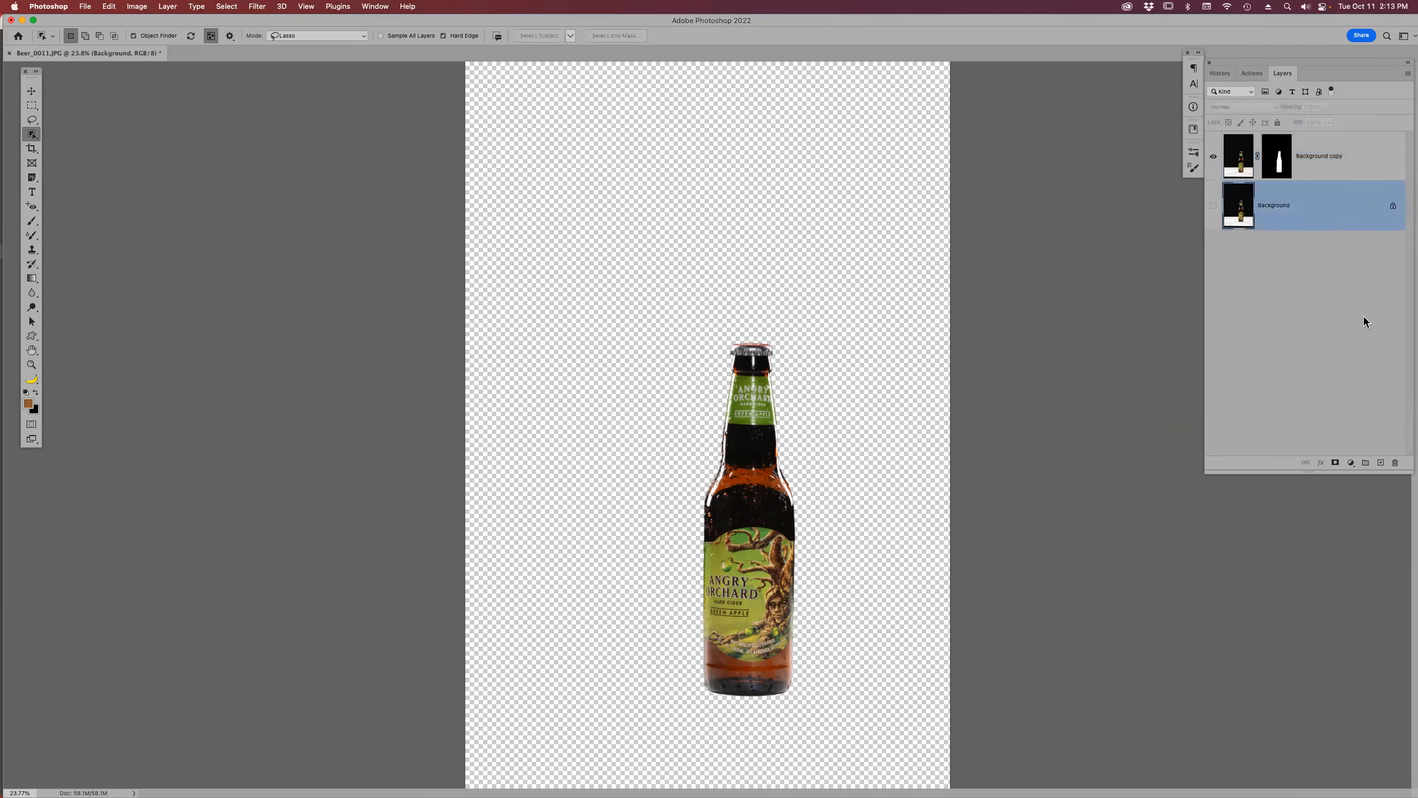
click(1380, 463)
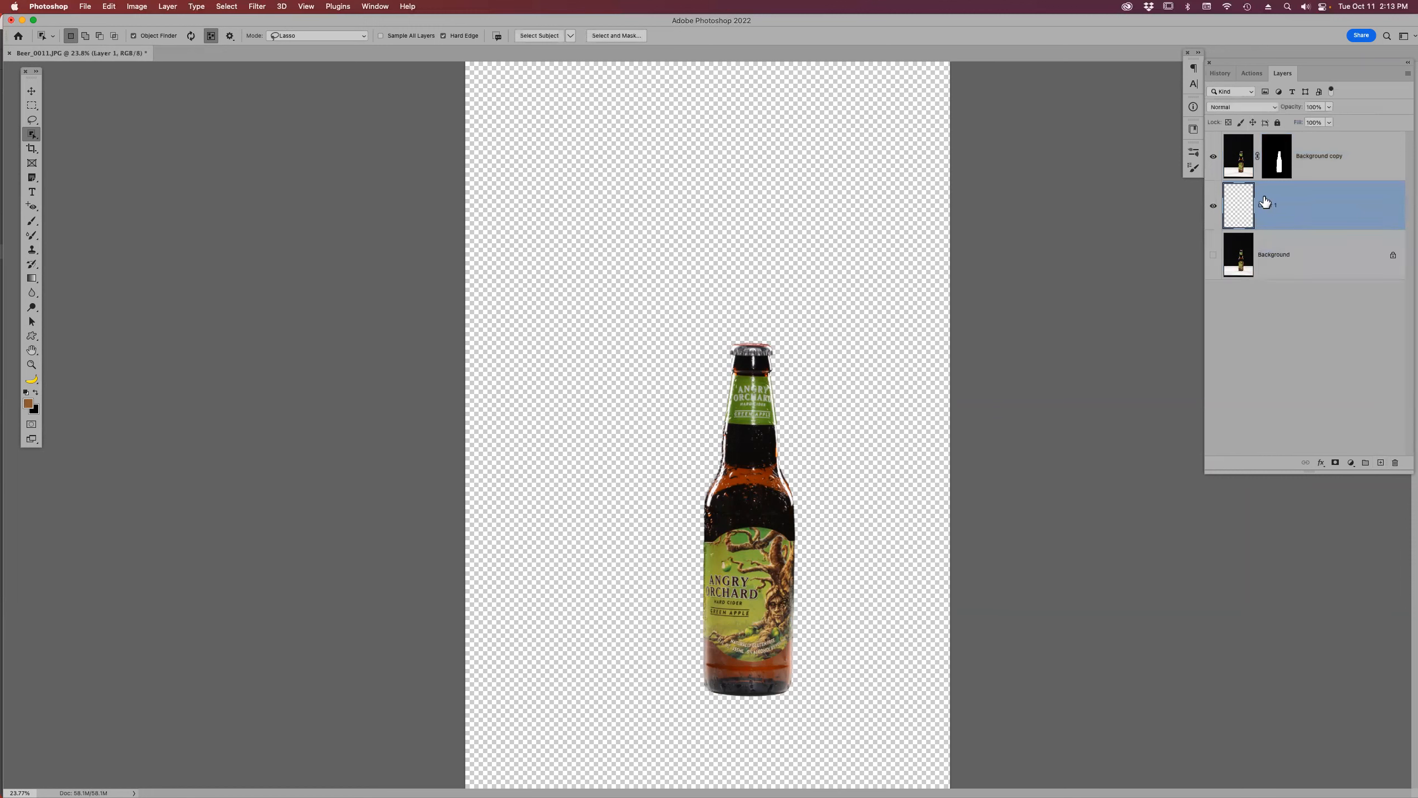
key(d)
key(alt+BackSpace)
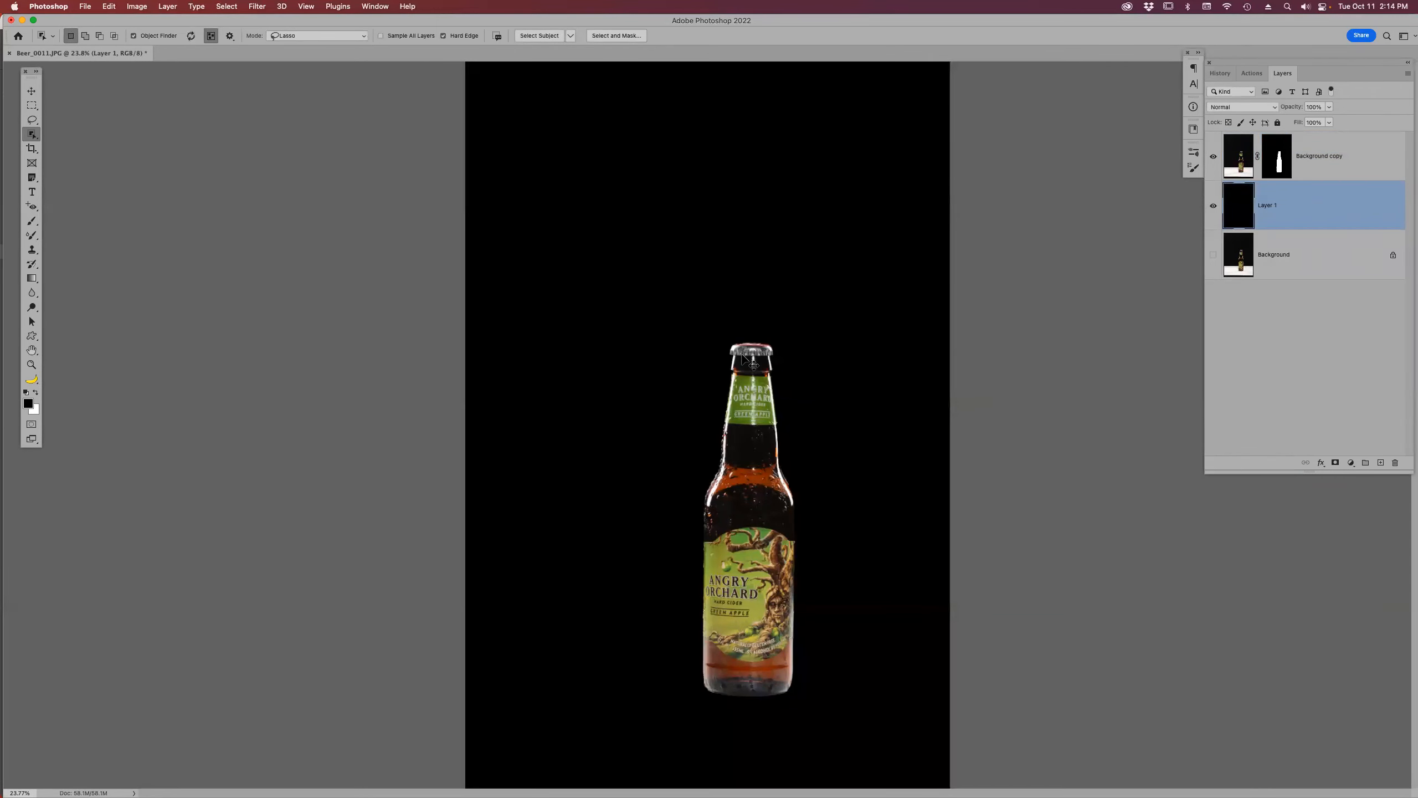
key(super+BackSpace)
key(alt+BackSpace)
- Select the masked bottle layer's image and move the bottle to the centre of the canvas
click(1242, 167)
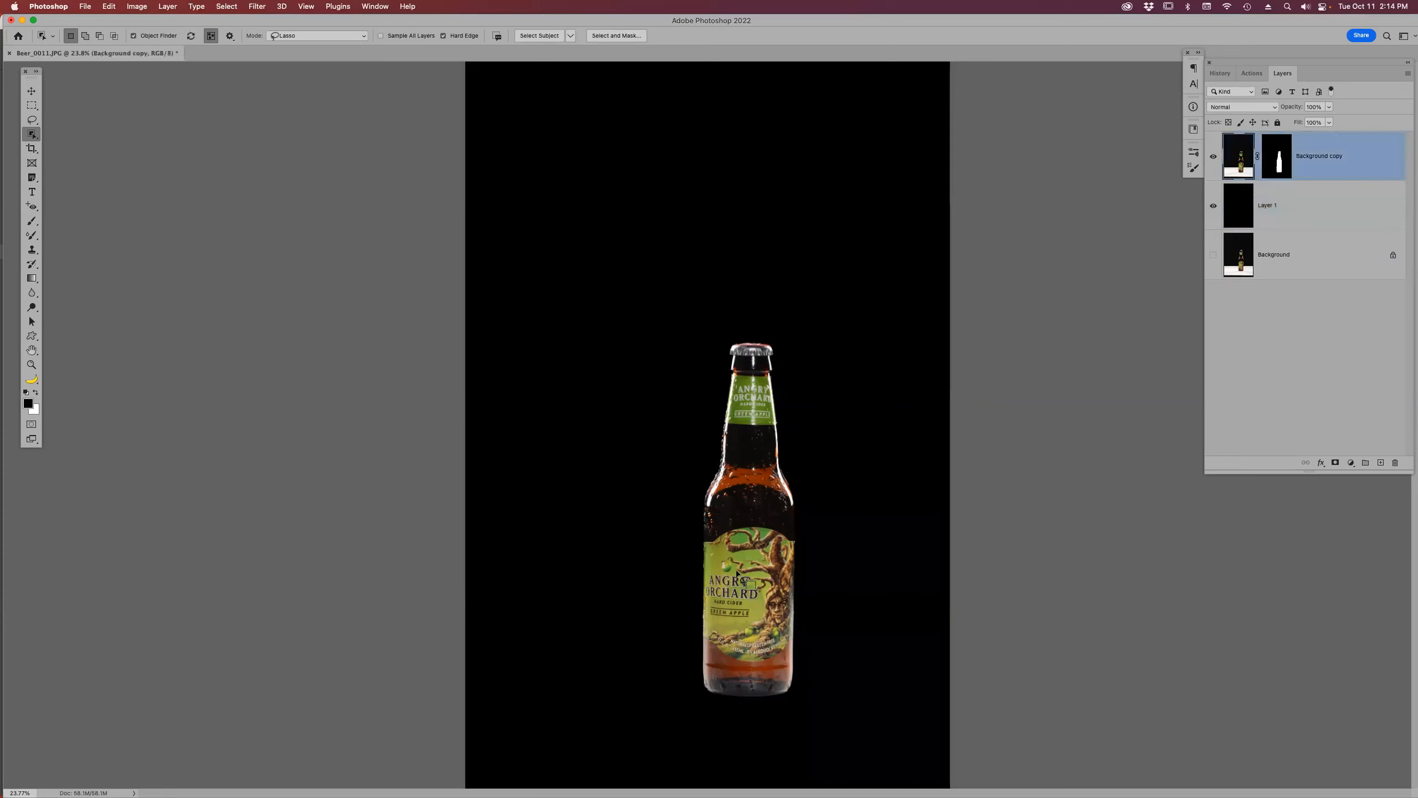
drag(738, 509, 742, 518)
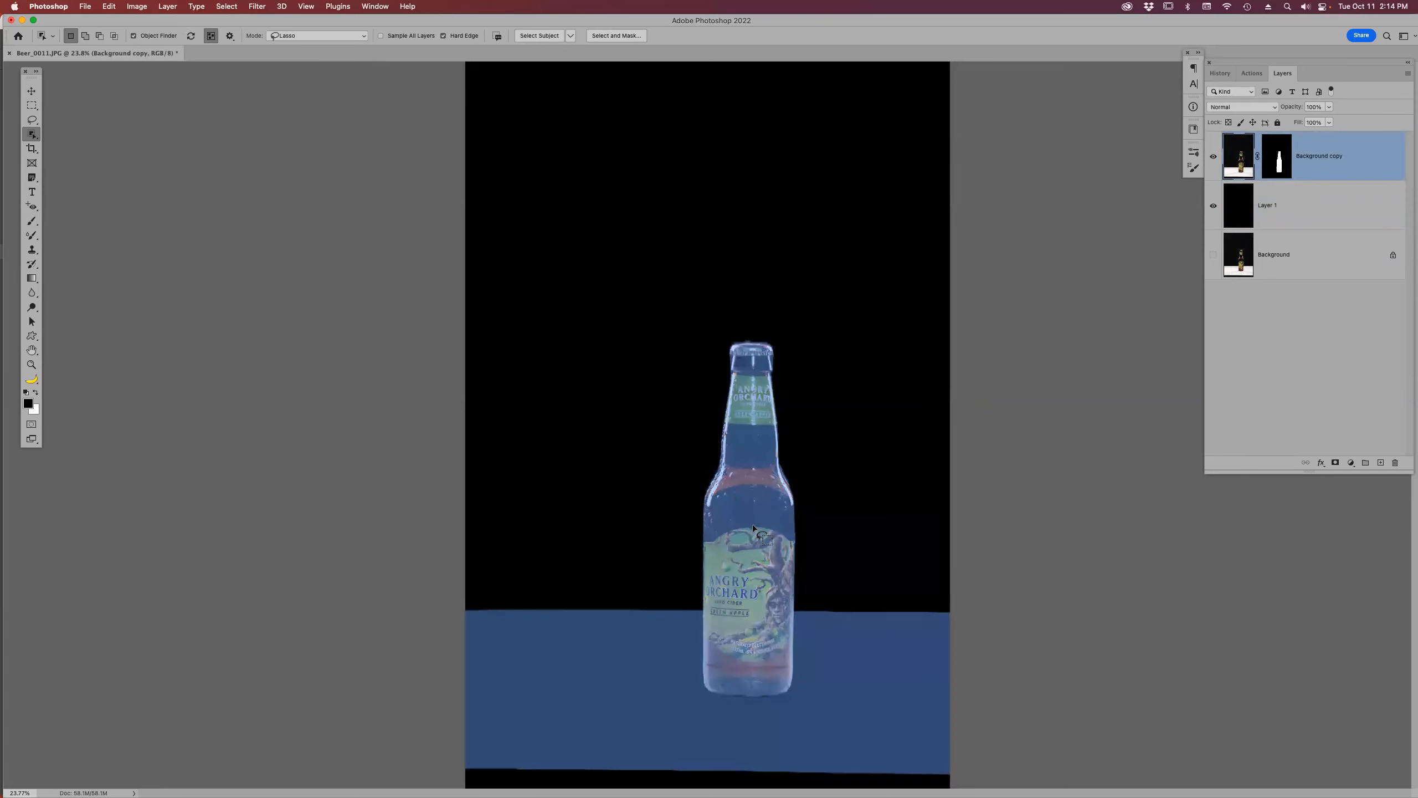
key(v)
drag(751, 524, 712, 422)
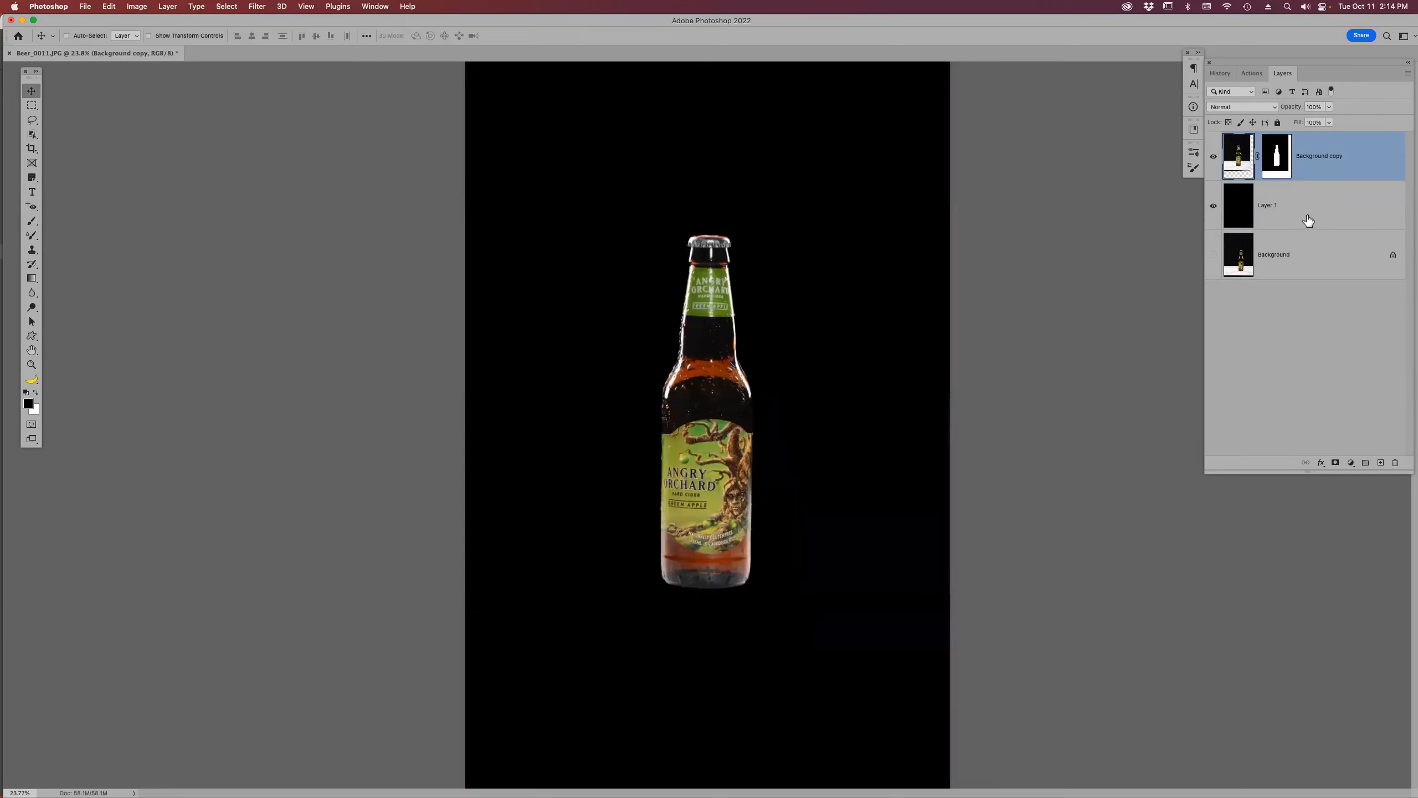
- On black Layer 1, paint a large X behind the bottle in yellow-green sampled from the main label
click(1285, 212)
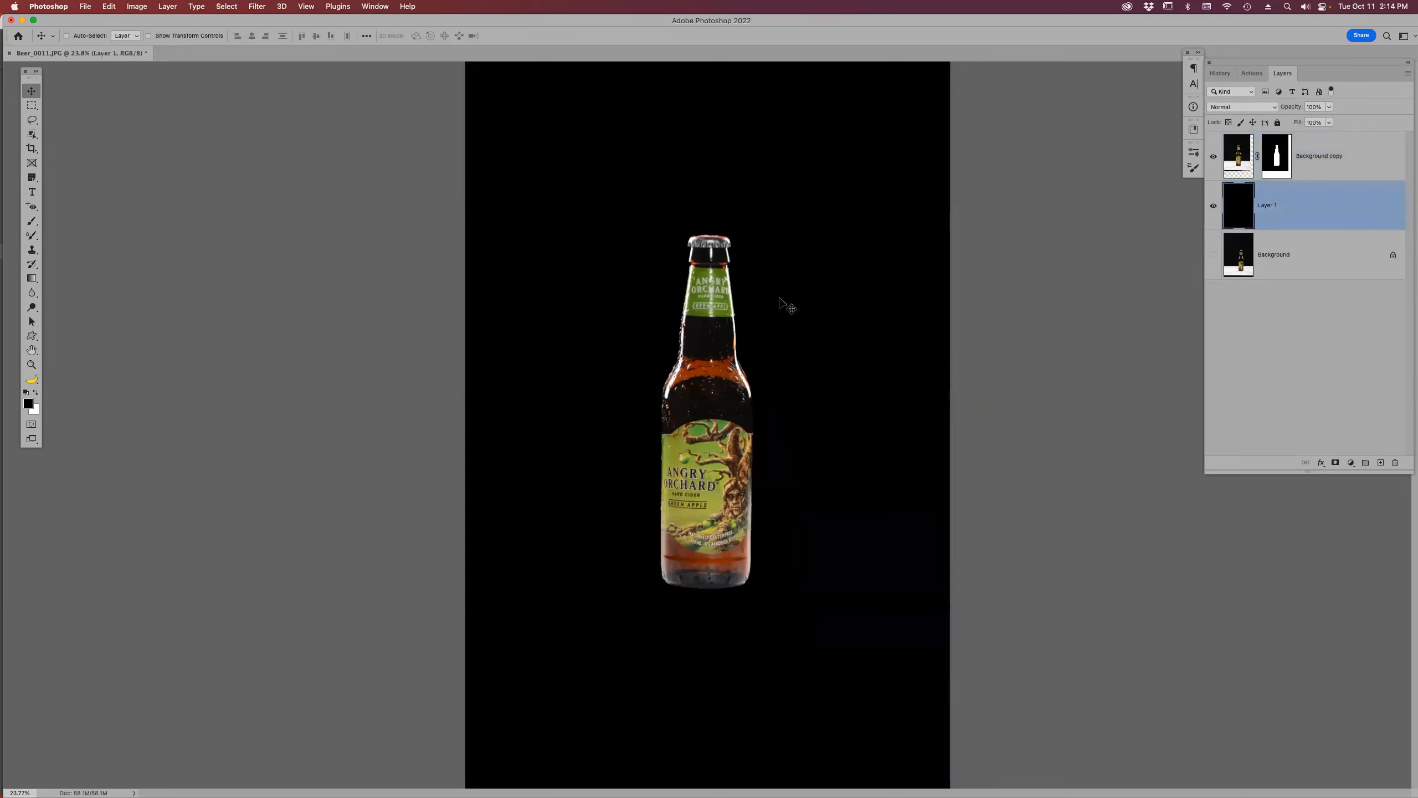
key(z)
key(z)
drag(624, 239, 813, 543)
drag(733, 436, 755, 441)
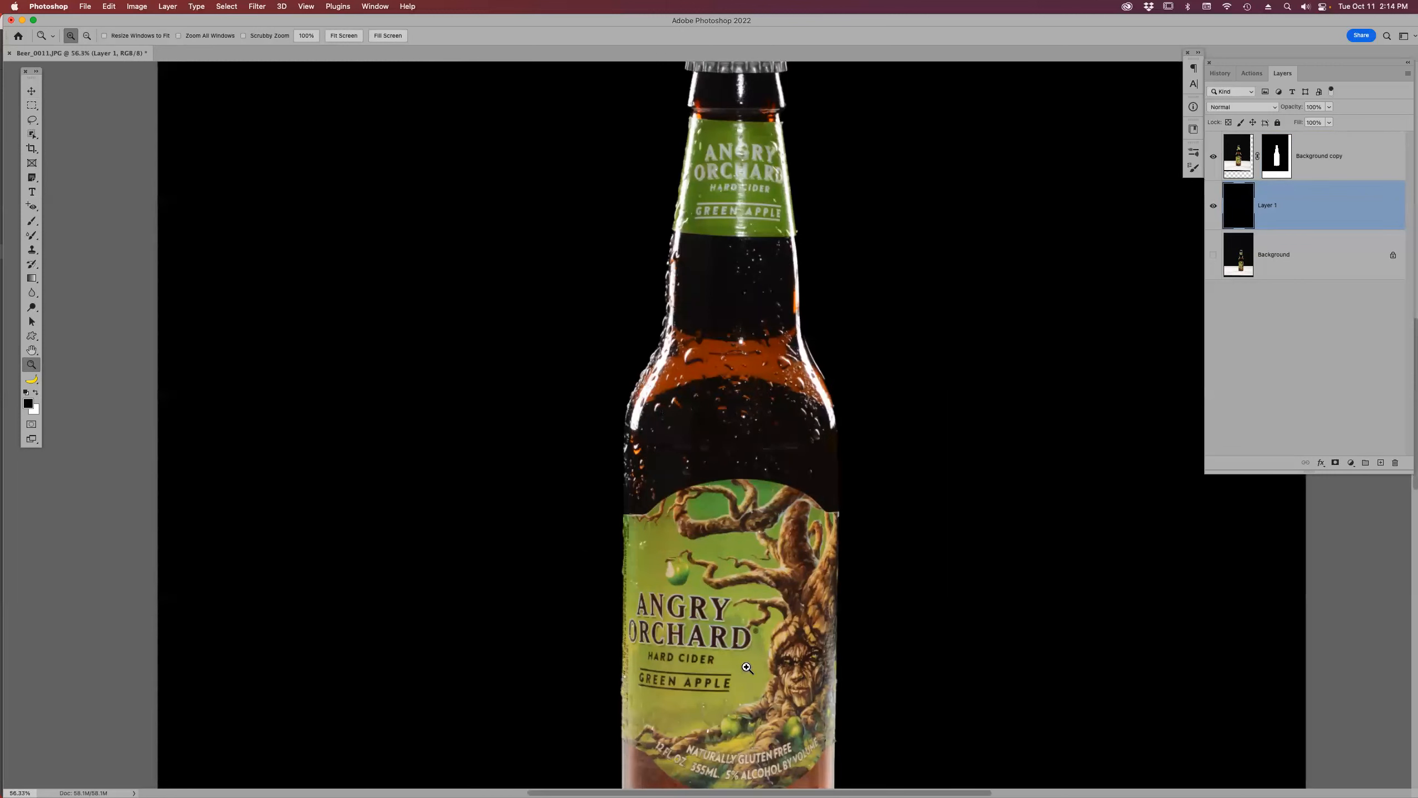
key(b)
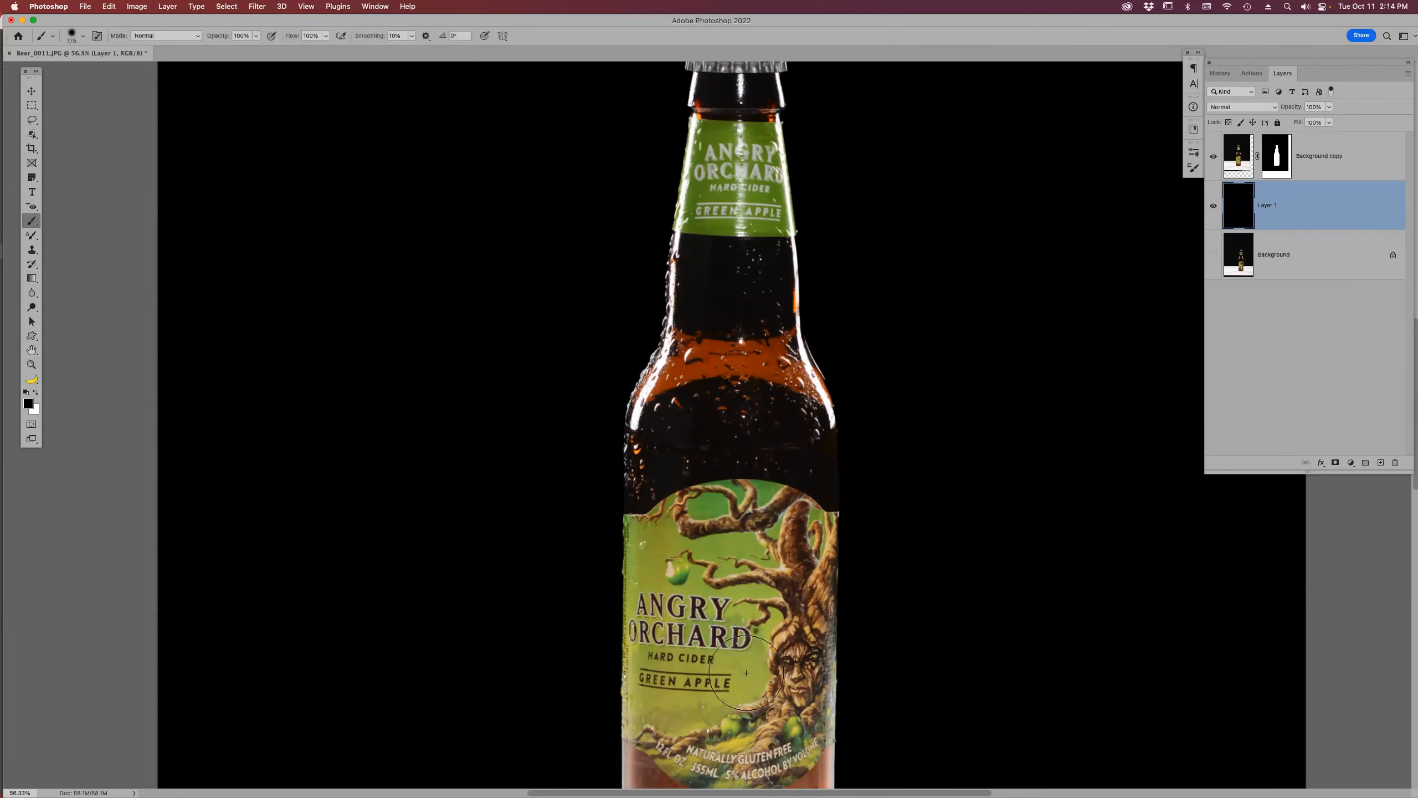
key(alt)
alt+click(753, 654)
mouse_move(491, 261)
mouse_down()
mouse_move(618, 418)
mouse_move(906, 680)
mouse_move(980, 762)
mouse_up()
mouse_move(924, 239)
mouse_down()
mouse_move(501, 672)
mouse_move(415, 675)
mouse_up()
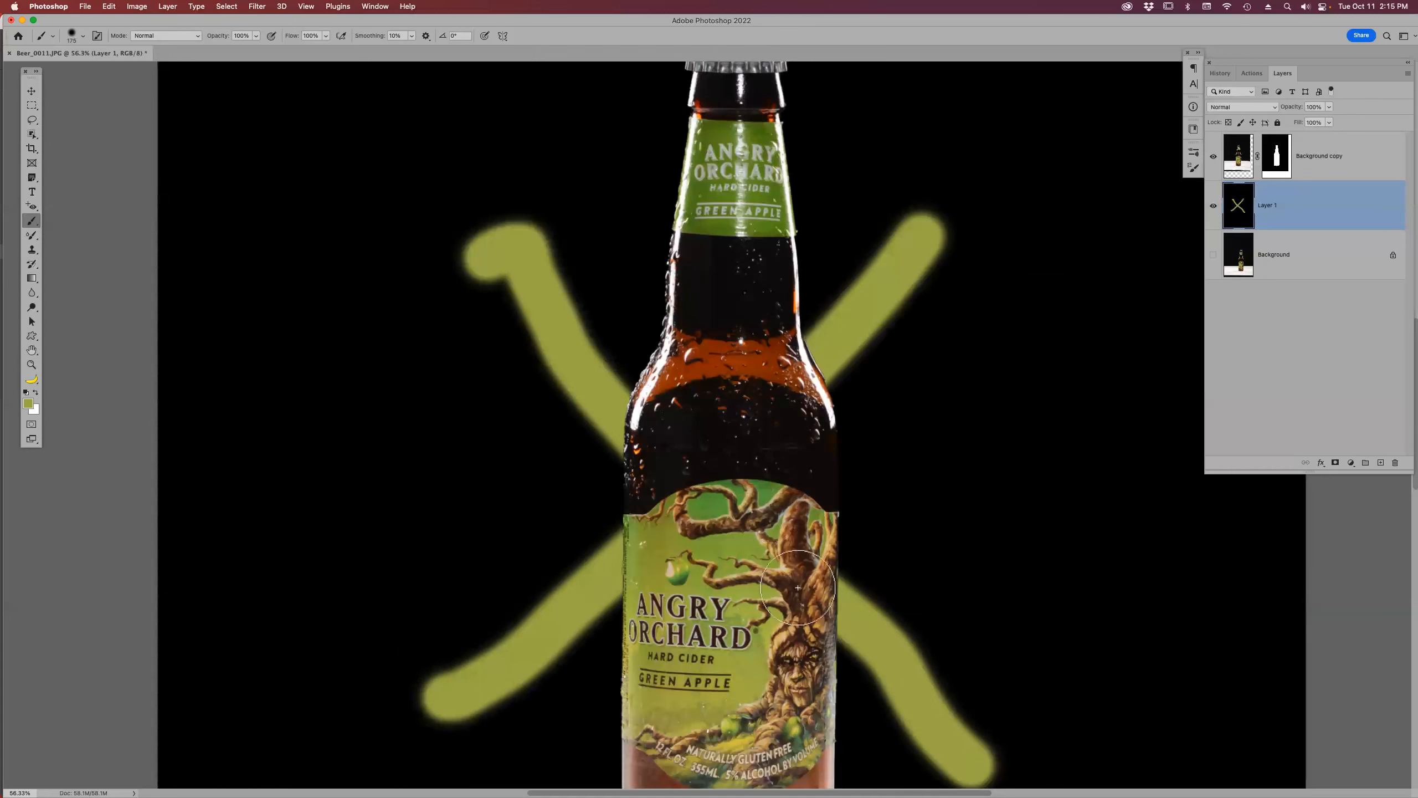
- Paint a horizontal and a vertical stroke behind the bottle in dark green sampled from the neck label
alt+click(698, 193)
drag(394, 472, 1164, 478)
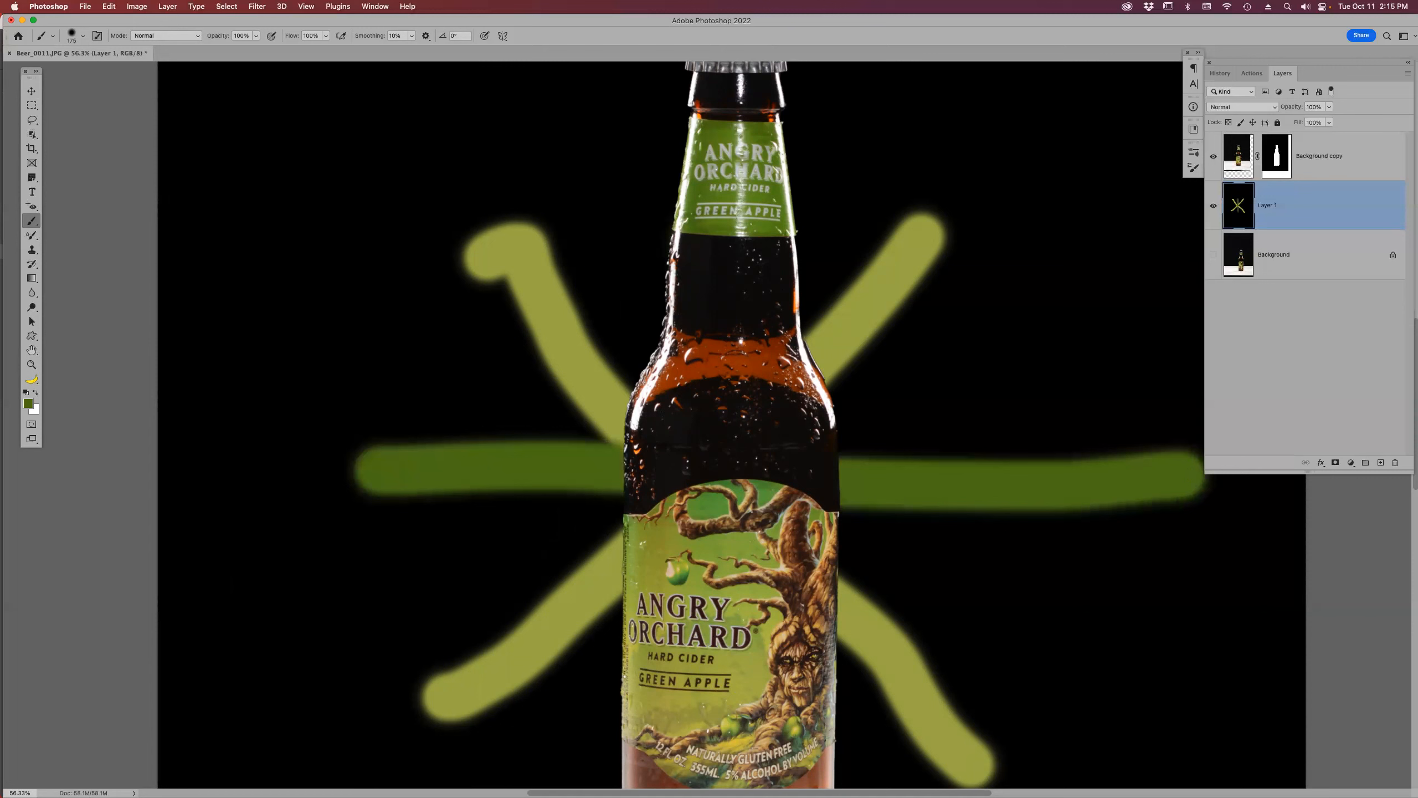
click(1214, 157)
click(1213, 156)
- Sample the green of the label's apple and paint a winding stroke across Layer 1 with the bottle layer temporarily hidden
key(alt)
alt+click(681, 576)
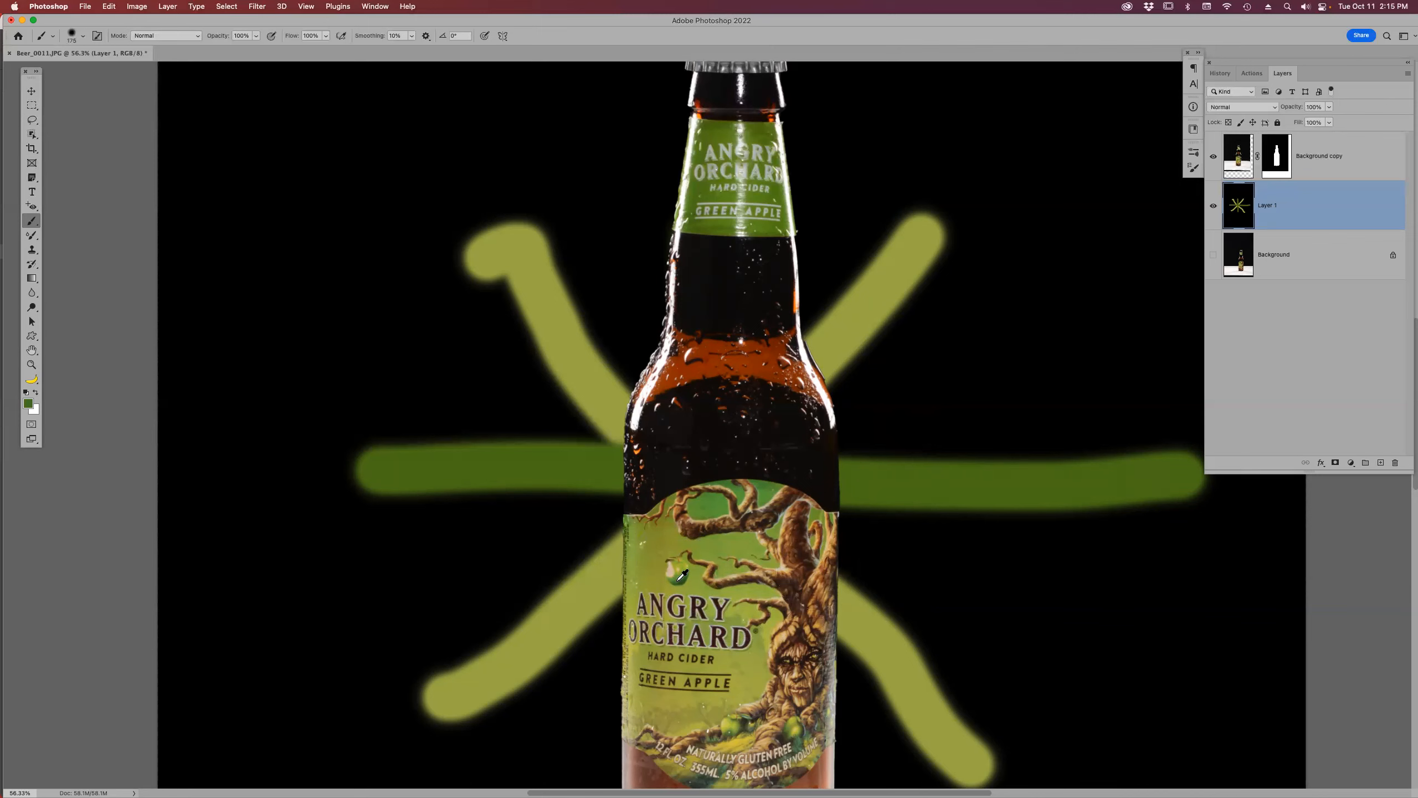
click(1214, 156)
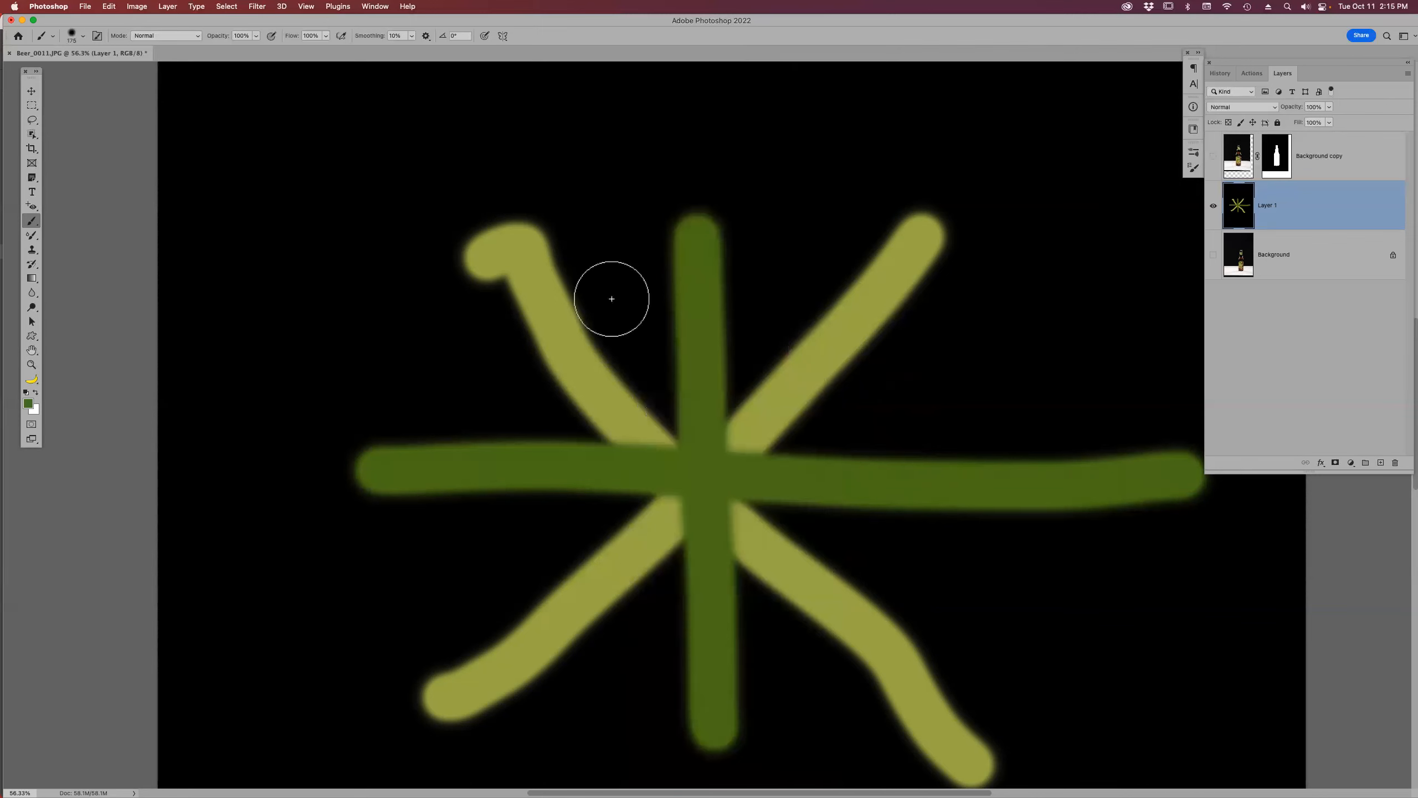
drag(608, 311, 698, 292)
mouse_move(885, 315)
mouse_down()
mouse_move(918, 402)
mouse_move(824, 677)
mouse_move(1025, 538)
mouse_up()
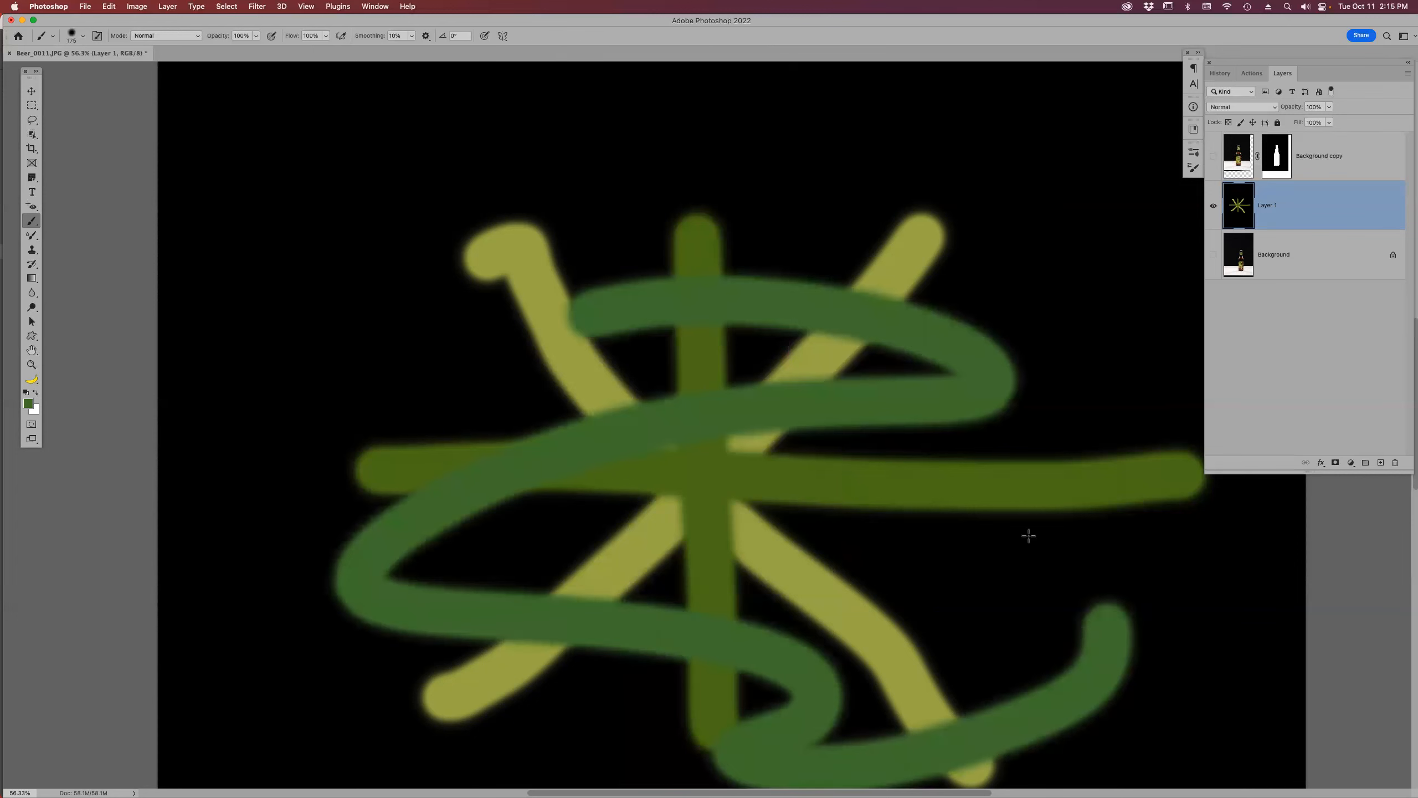
click(1213, 156)
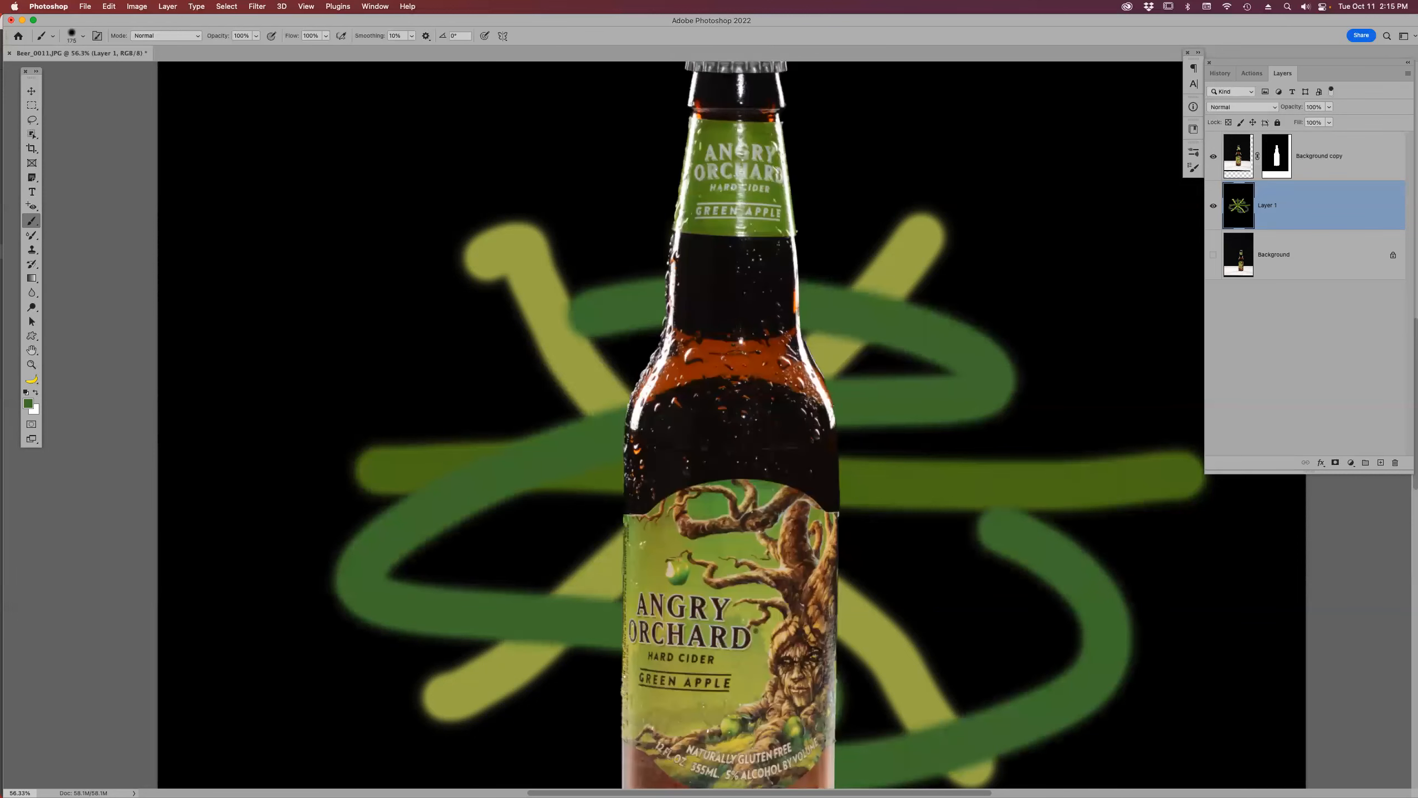
- Paint looping strokes behind the bottle in light orange sampled from the label's tree, and check them with the bottle layer hidden
scroll(777, 567, down, 2)
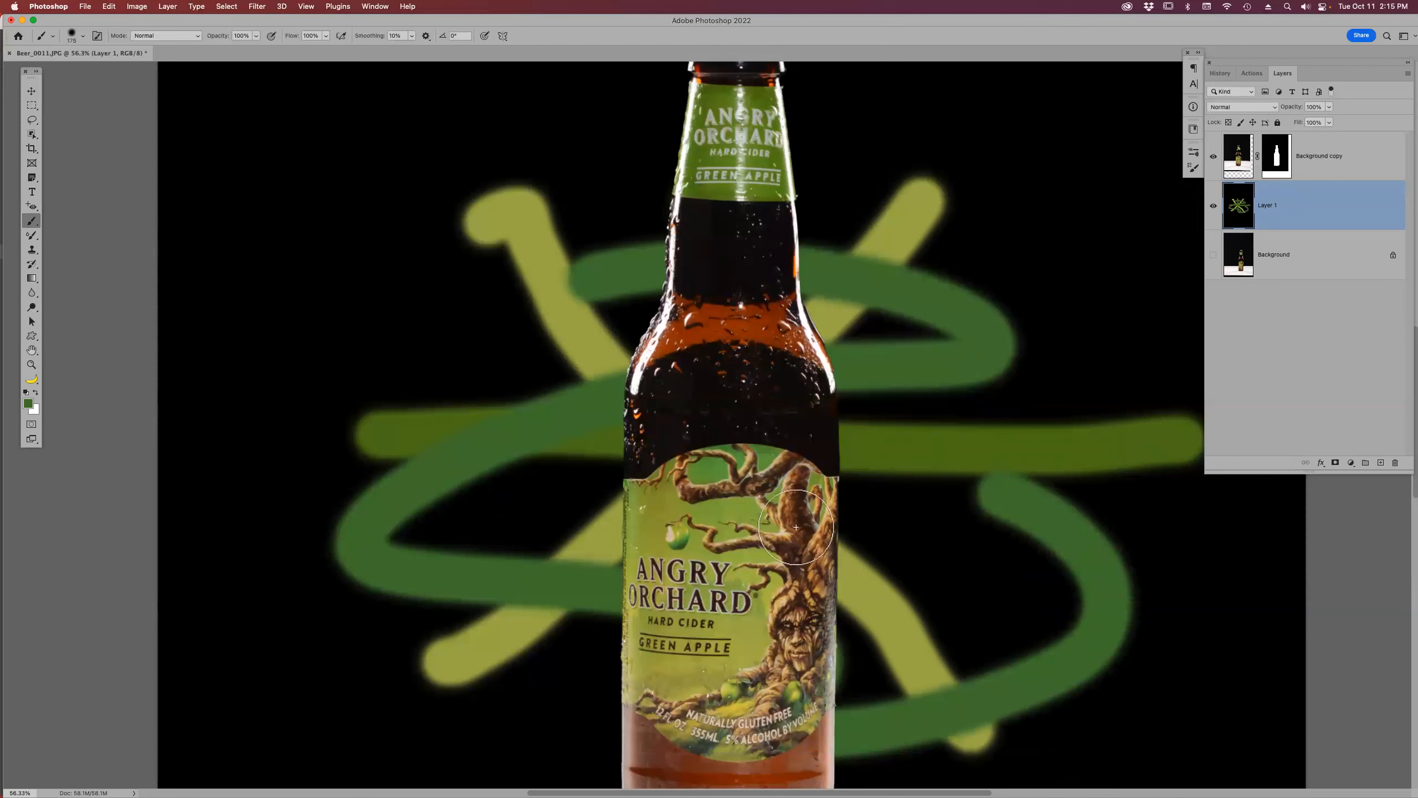
alt+click(826, 542)
mouse_move(472, 318)
mouse_down()
mouse_move(1195, 425)
mouse_move(240, 570)
mouse_move(1117, 677)
mouse_up()
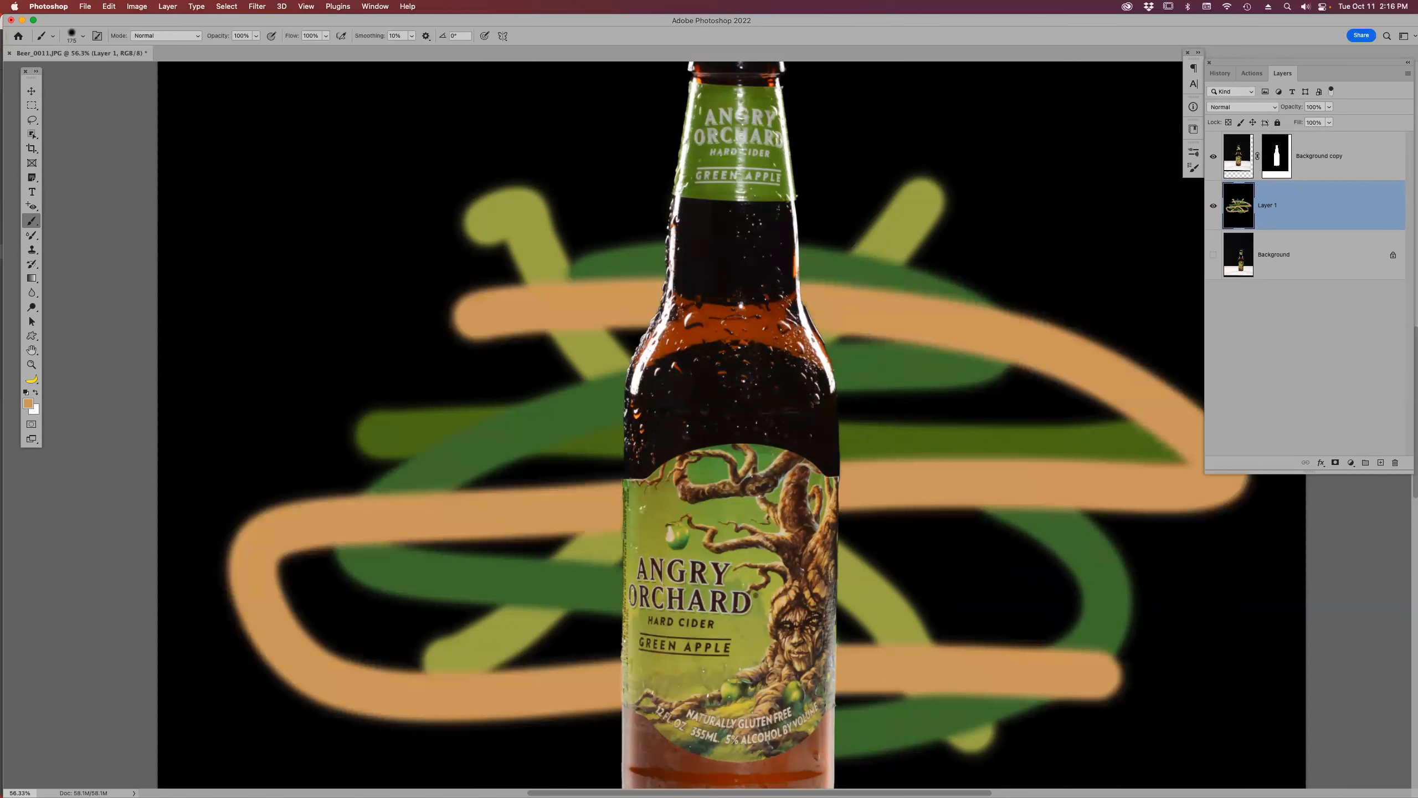
drag(586, 458, 1055, 511)
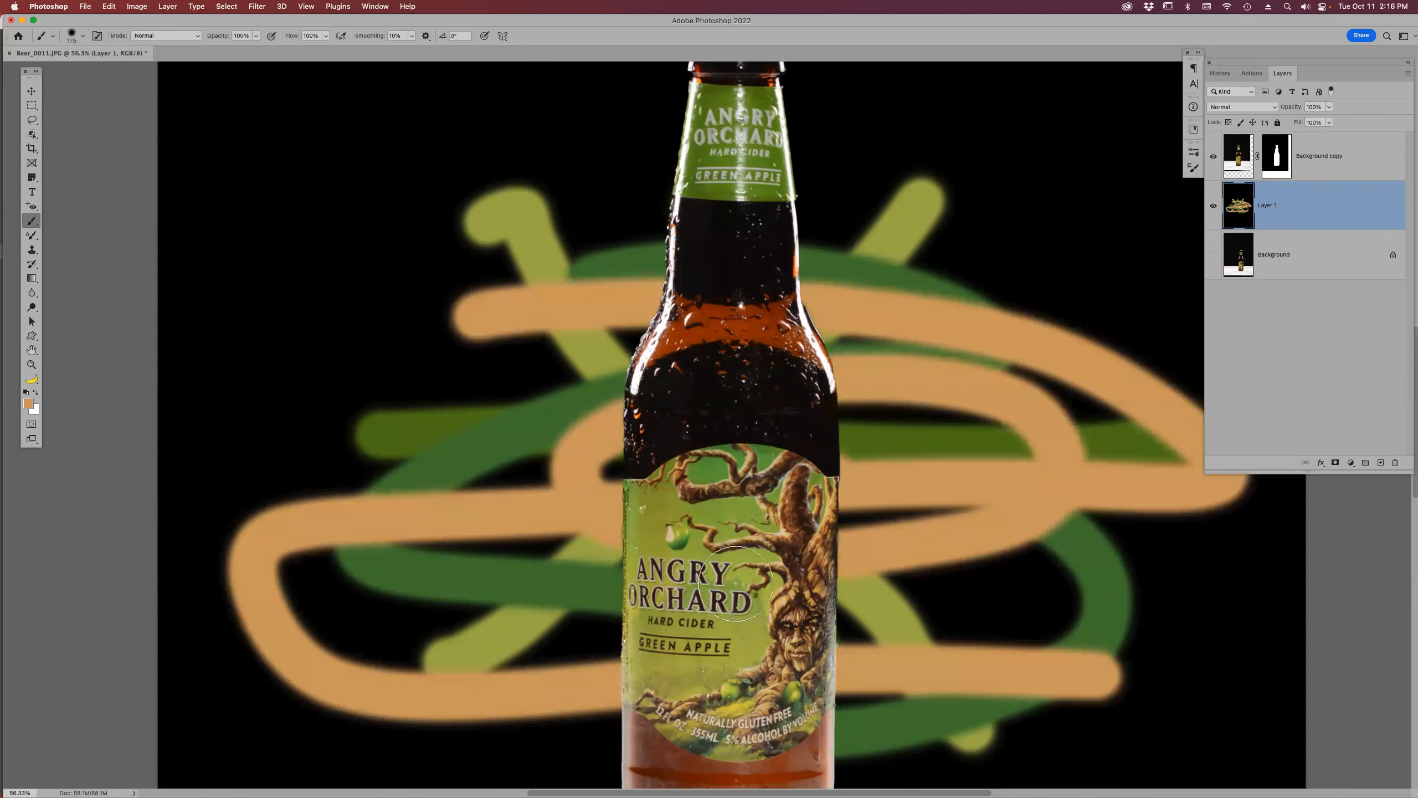
click(1214, 159)
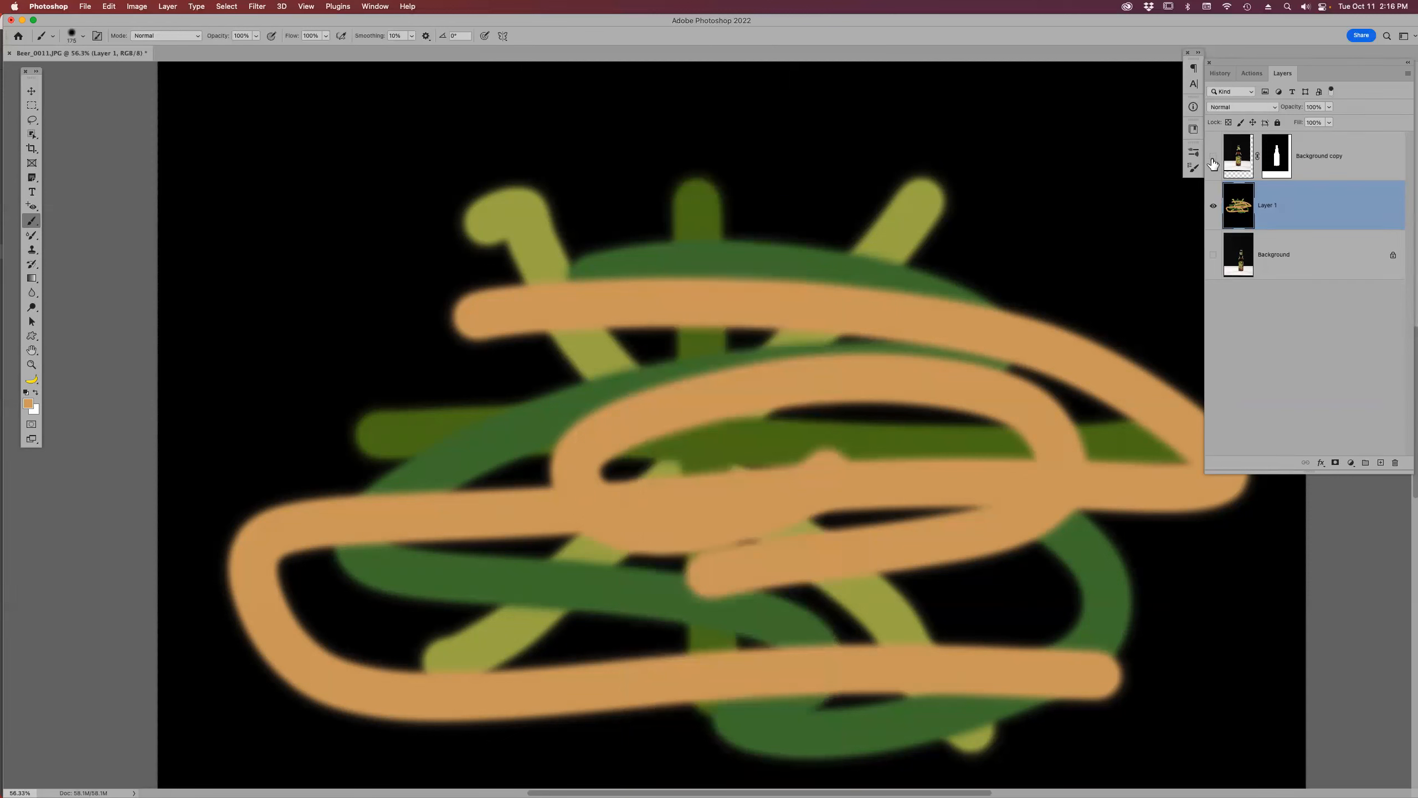
click(1212, 159)
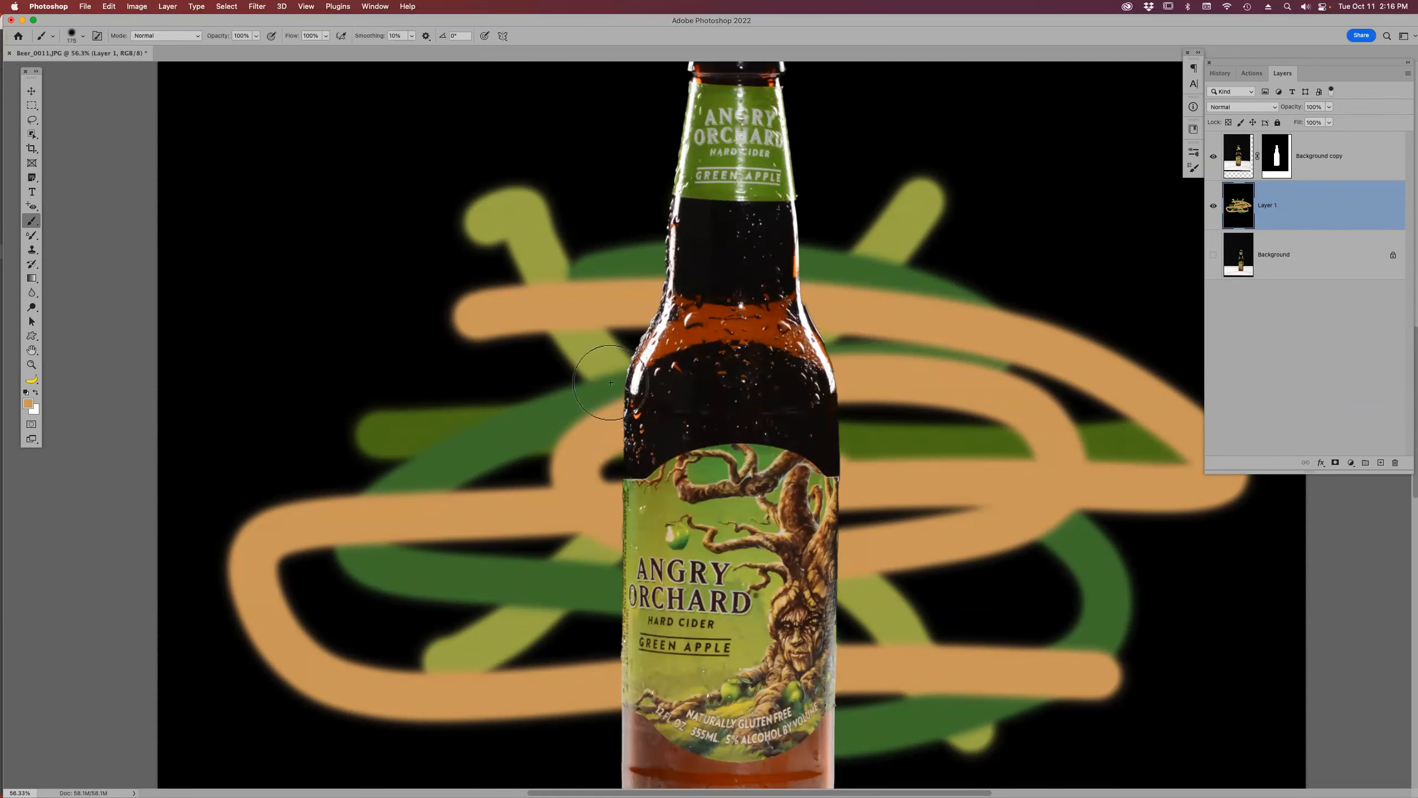
- Resample the yellow-green from the painted X and add a zigzag stroke across Layer 1 behind the bottle
alt+click(533, 229)
mouse_move(572, 235)
mouse_down()
mouse_move(1022, 313)
mouse_move(268, 779)
mouse_up()
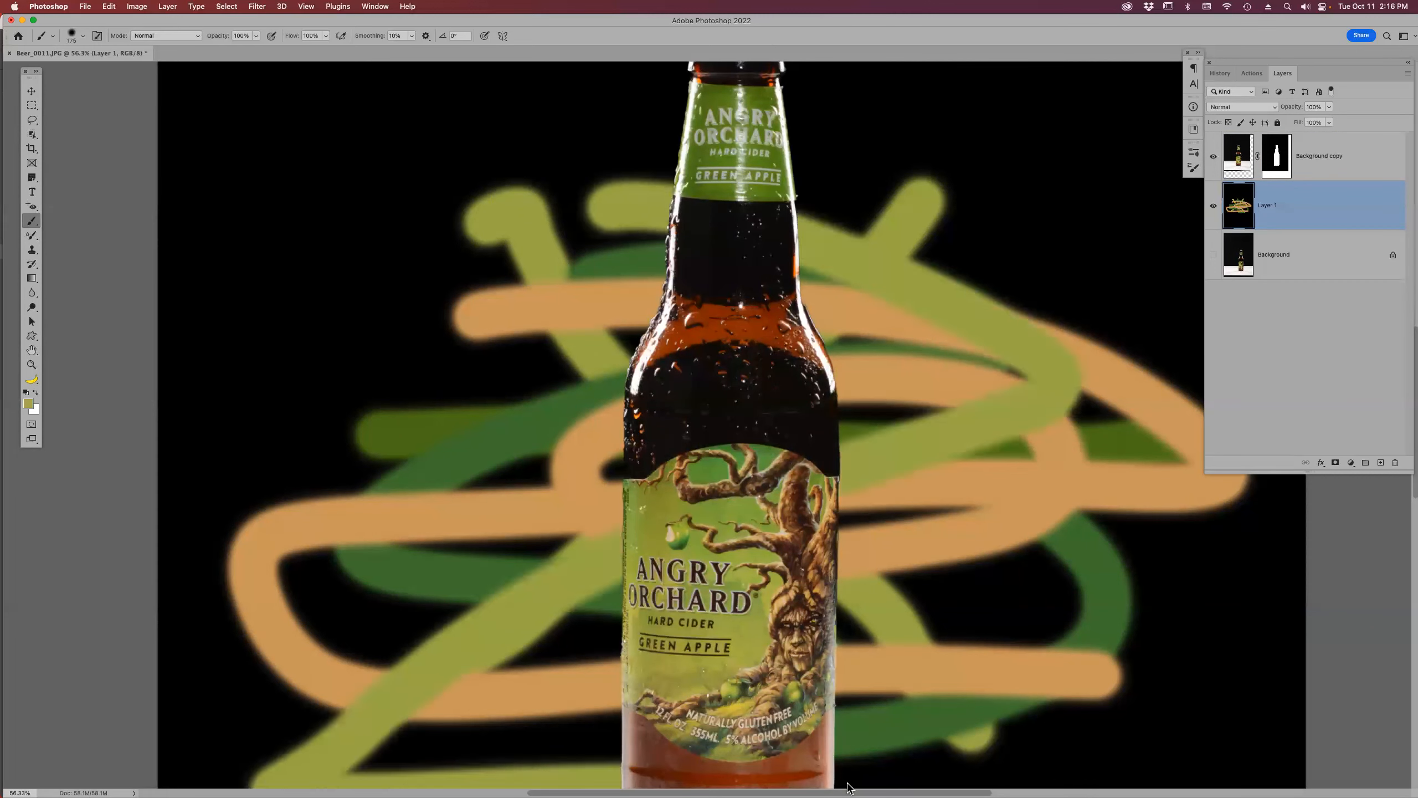
- Paint one more curved yellow-green stroke across Layer 1 behind the bottle, and hide the bottle layer to check the whole canvas
drag(1022, 580, 446, 385)
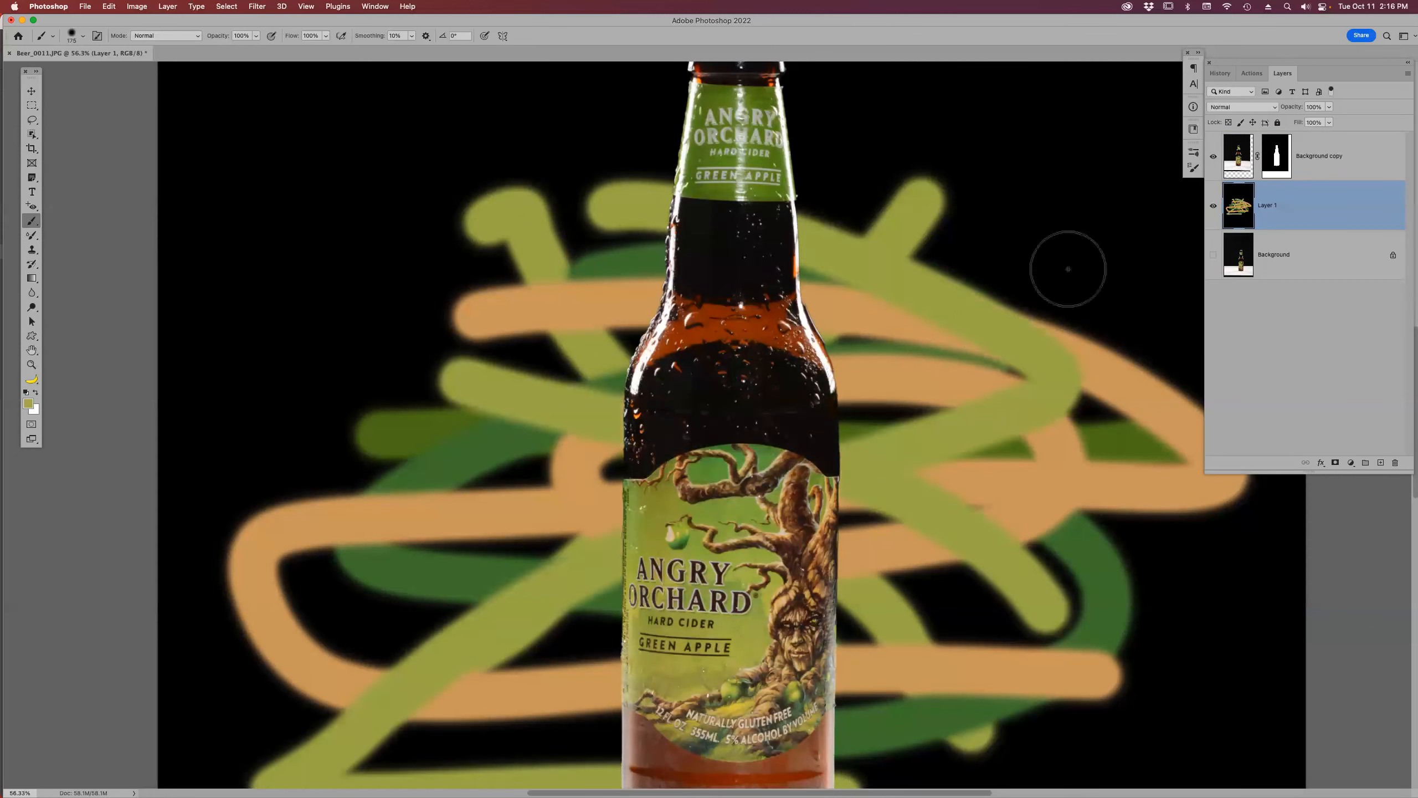
click(1214, 157)
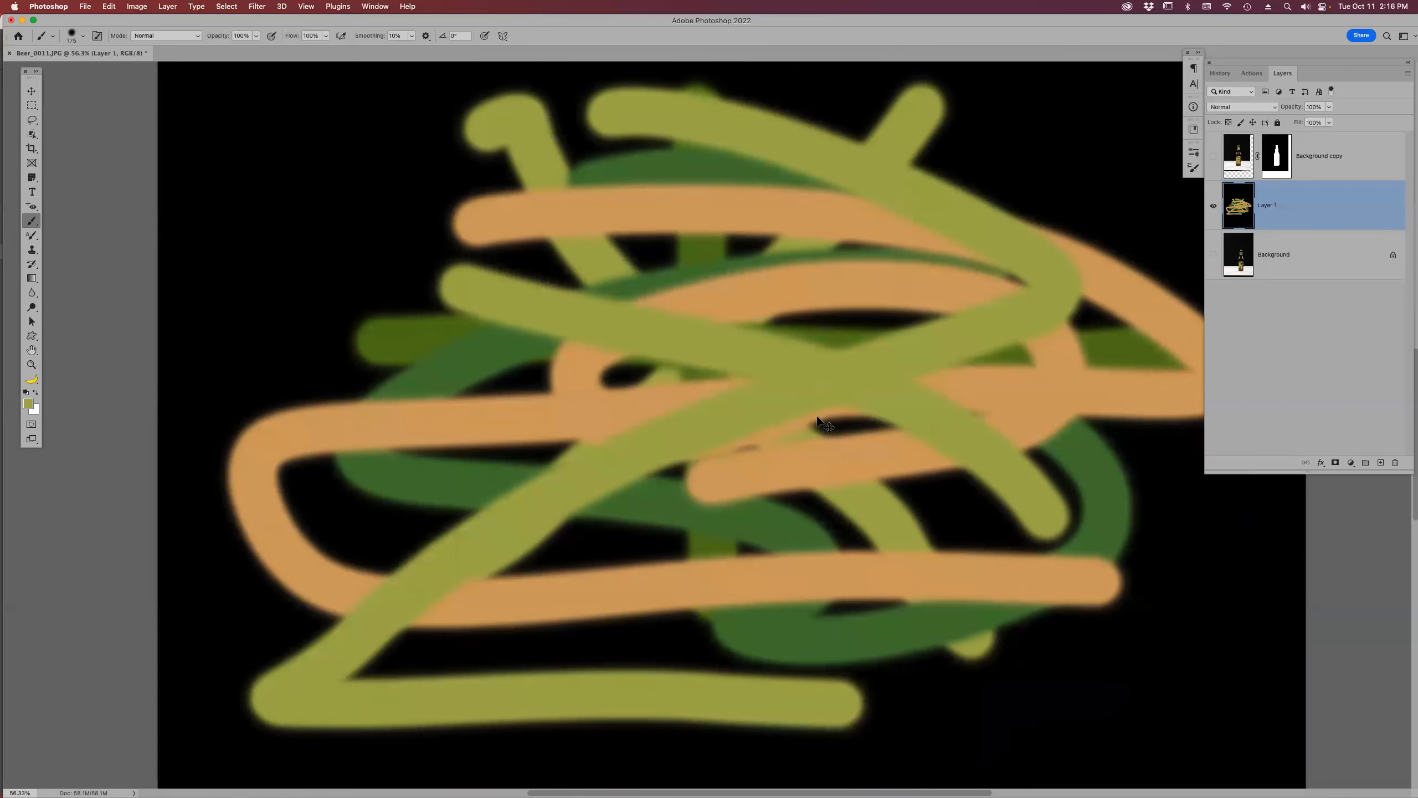
key(super+0)
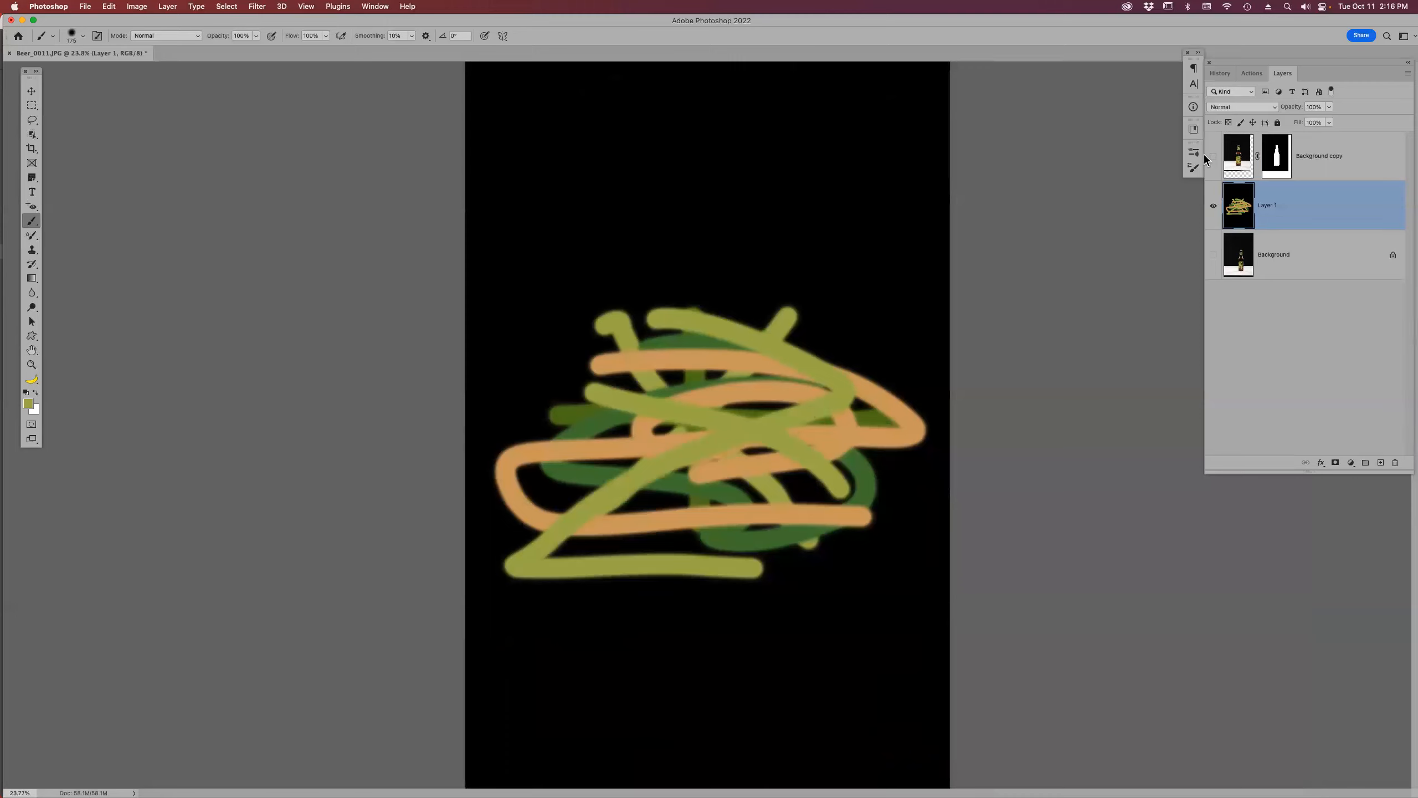
- Apply a Radial Blur to Layer 1 with amount 61, Zoom method and Good quality, centring it near the middle of the strokes
click(258, 7)
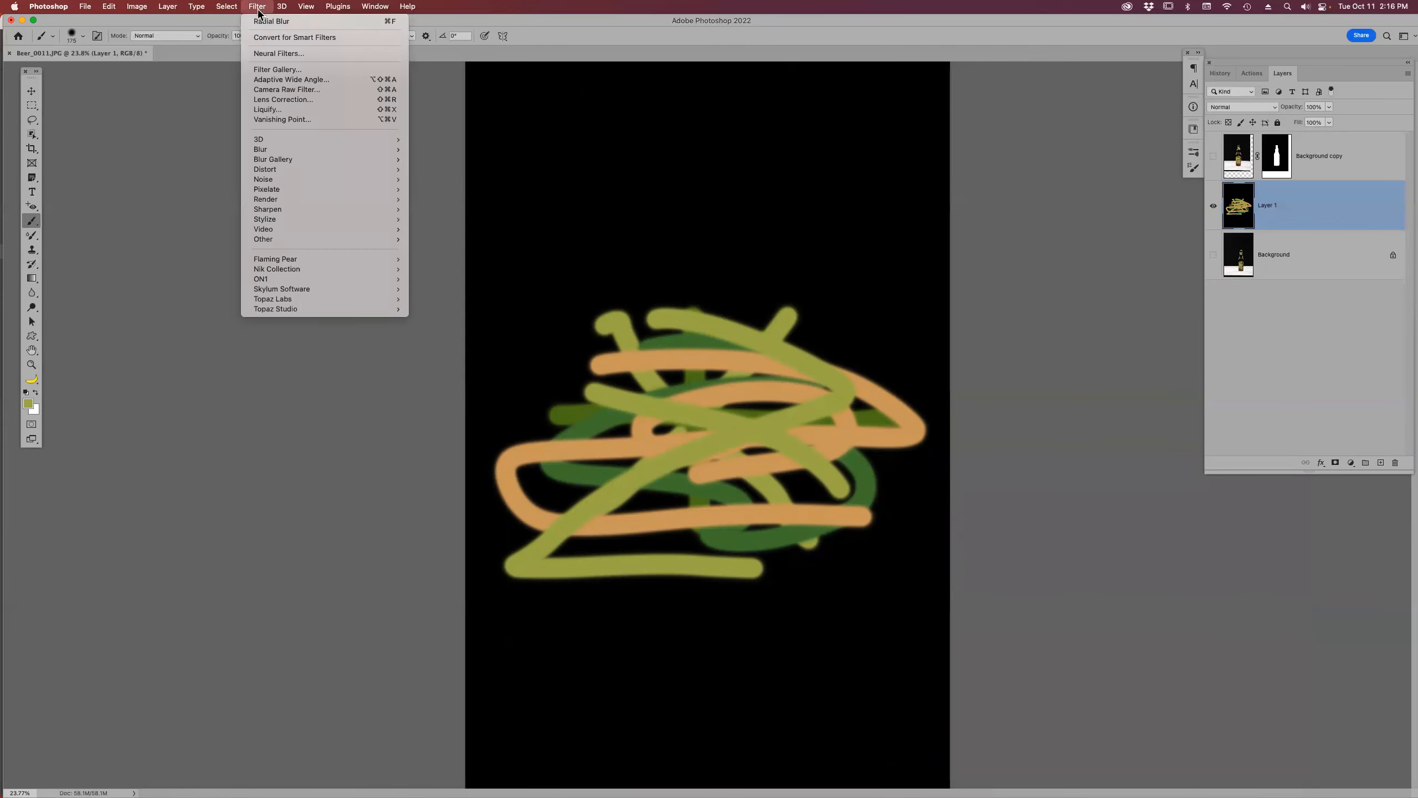
mouse_move(286, 154)
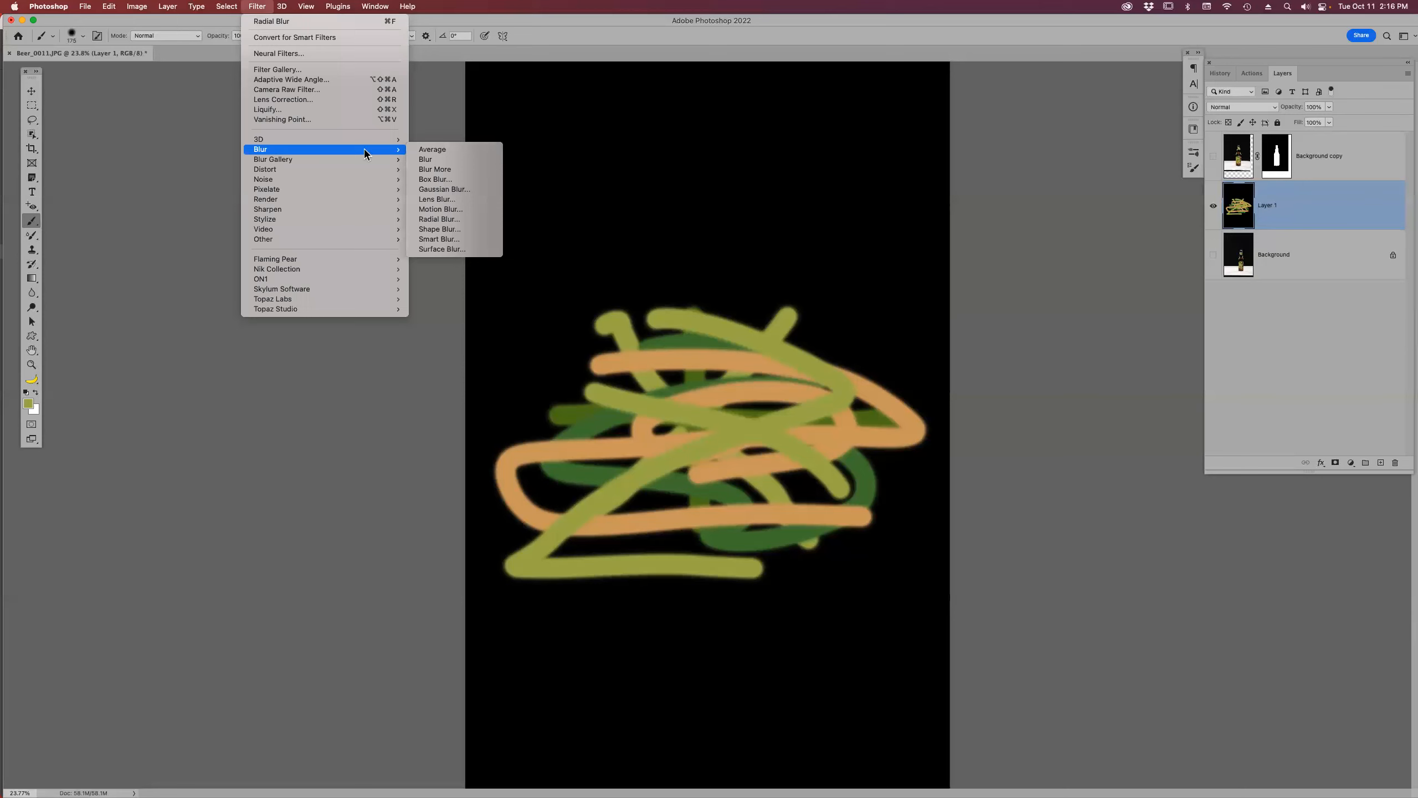
click(454, 220)
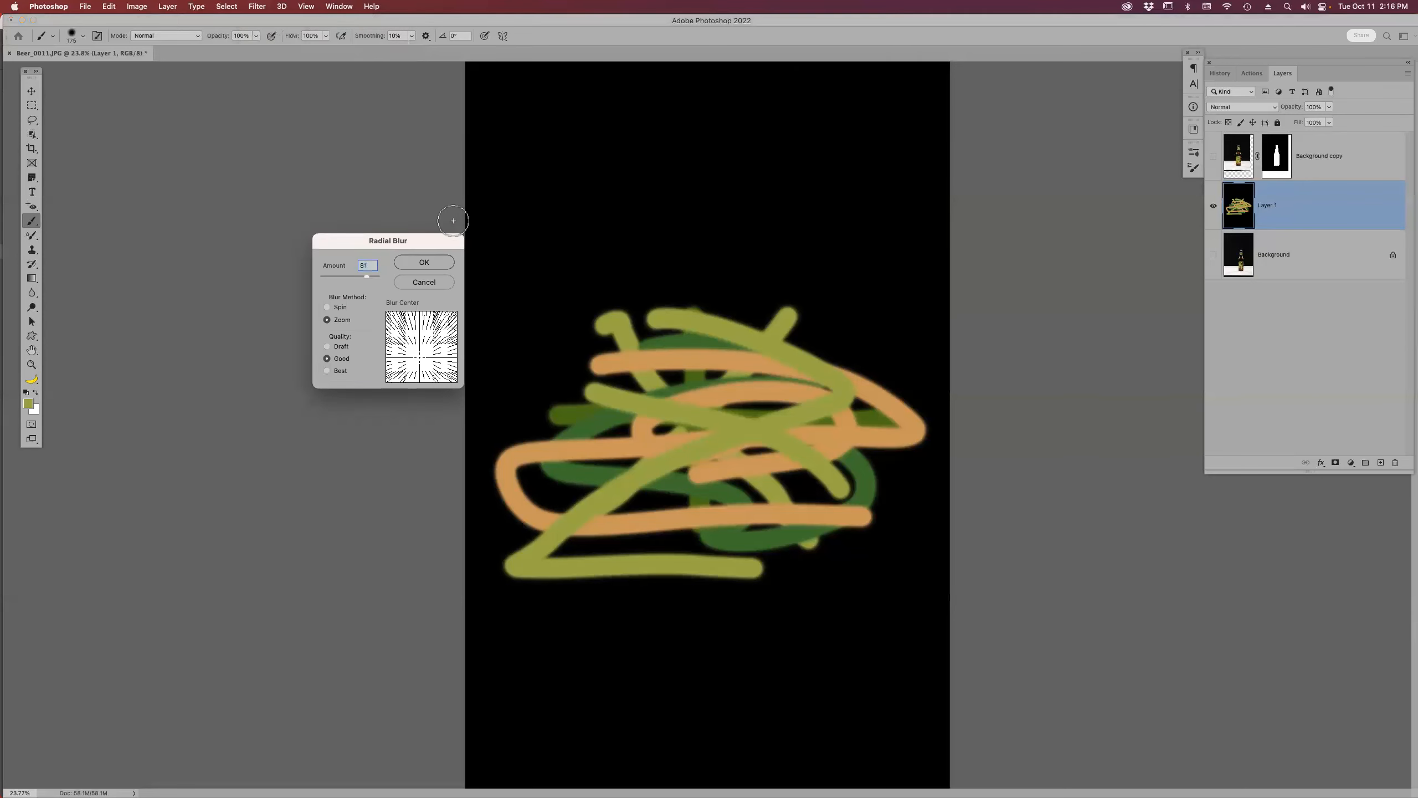
click(421, 349)
drag(421, 349, 421, 347)
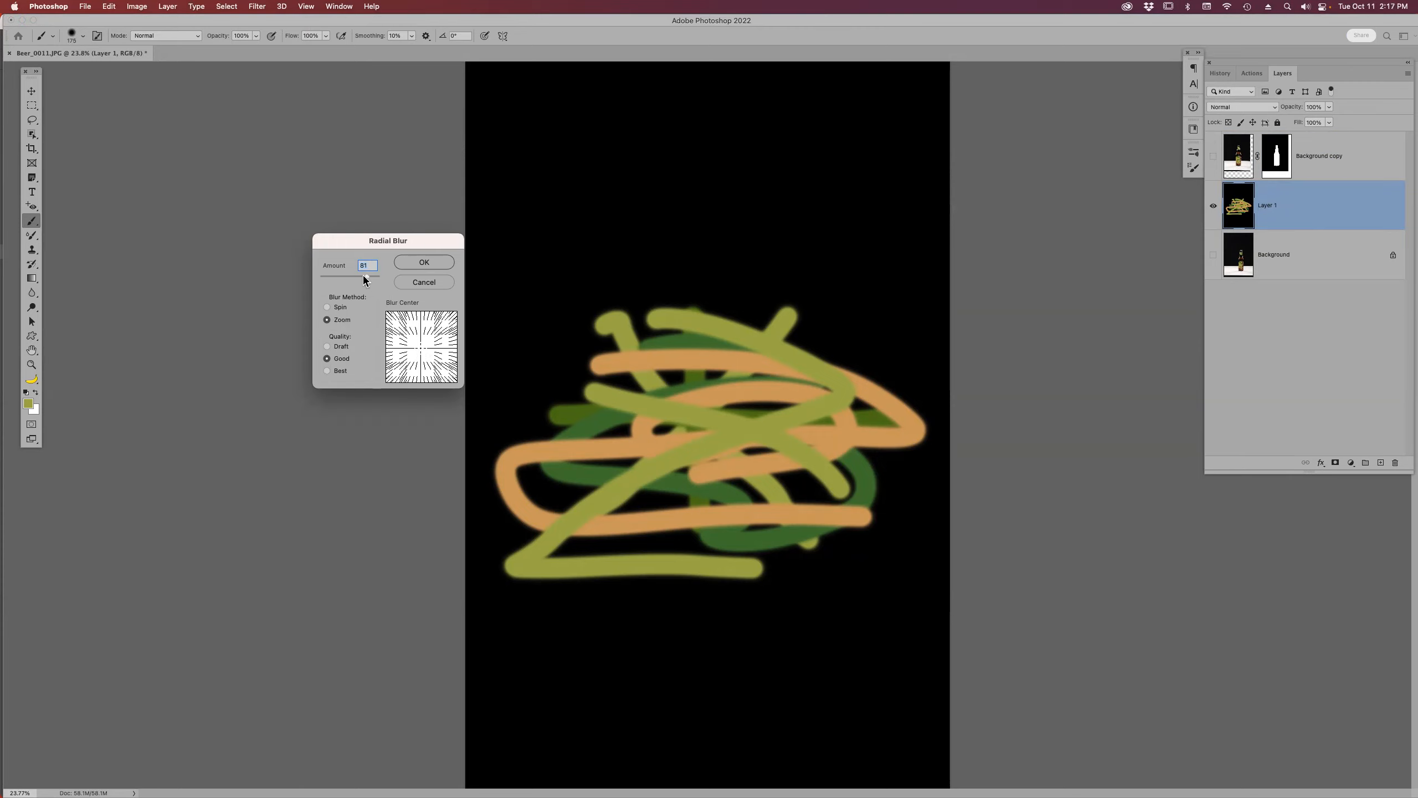
drag(353, 277, 354, 277)
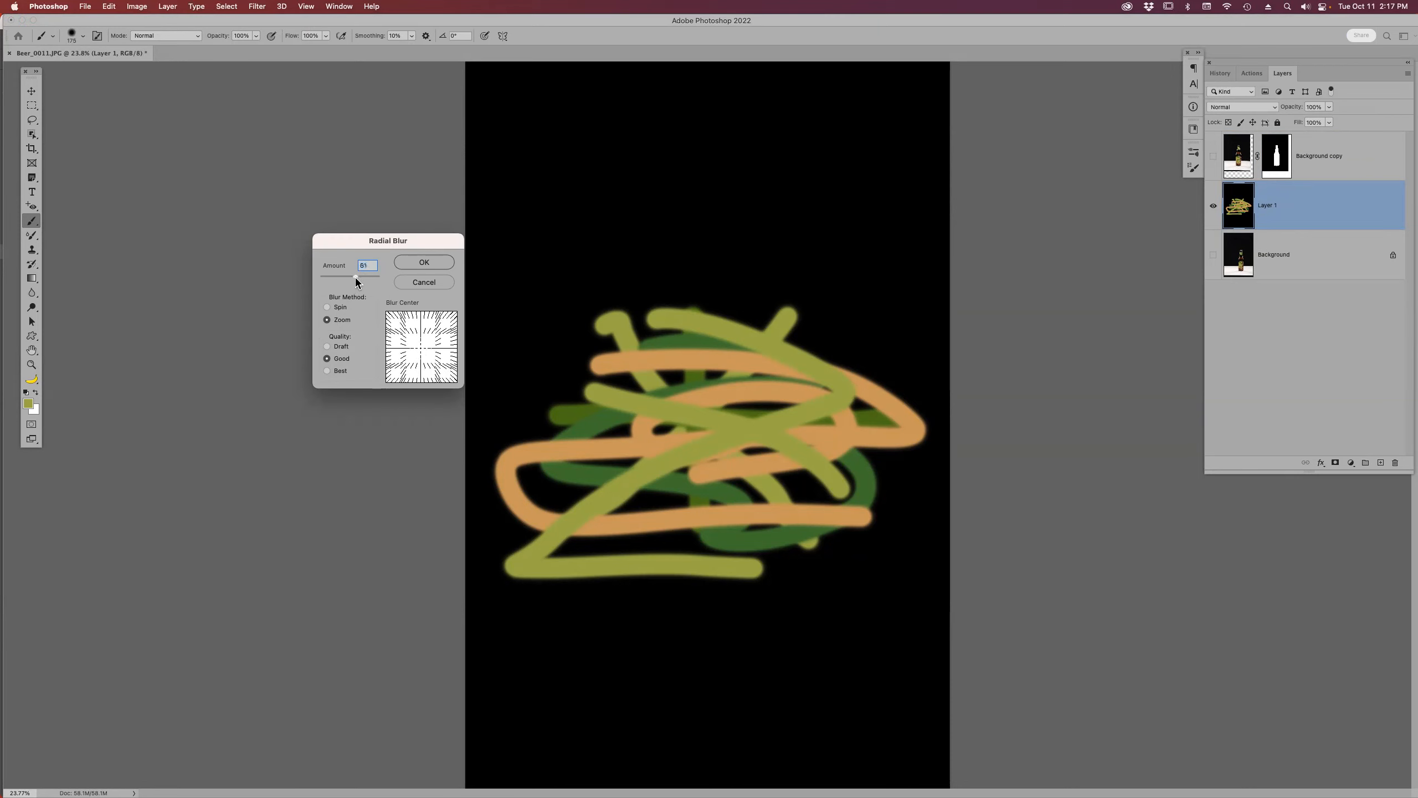
click(427, 261)
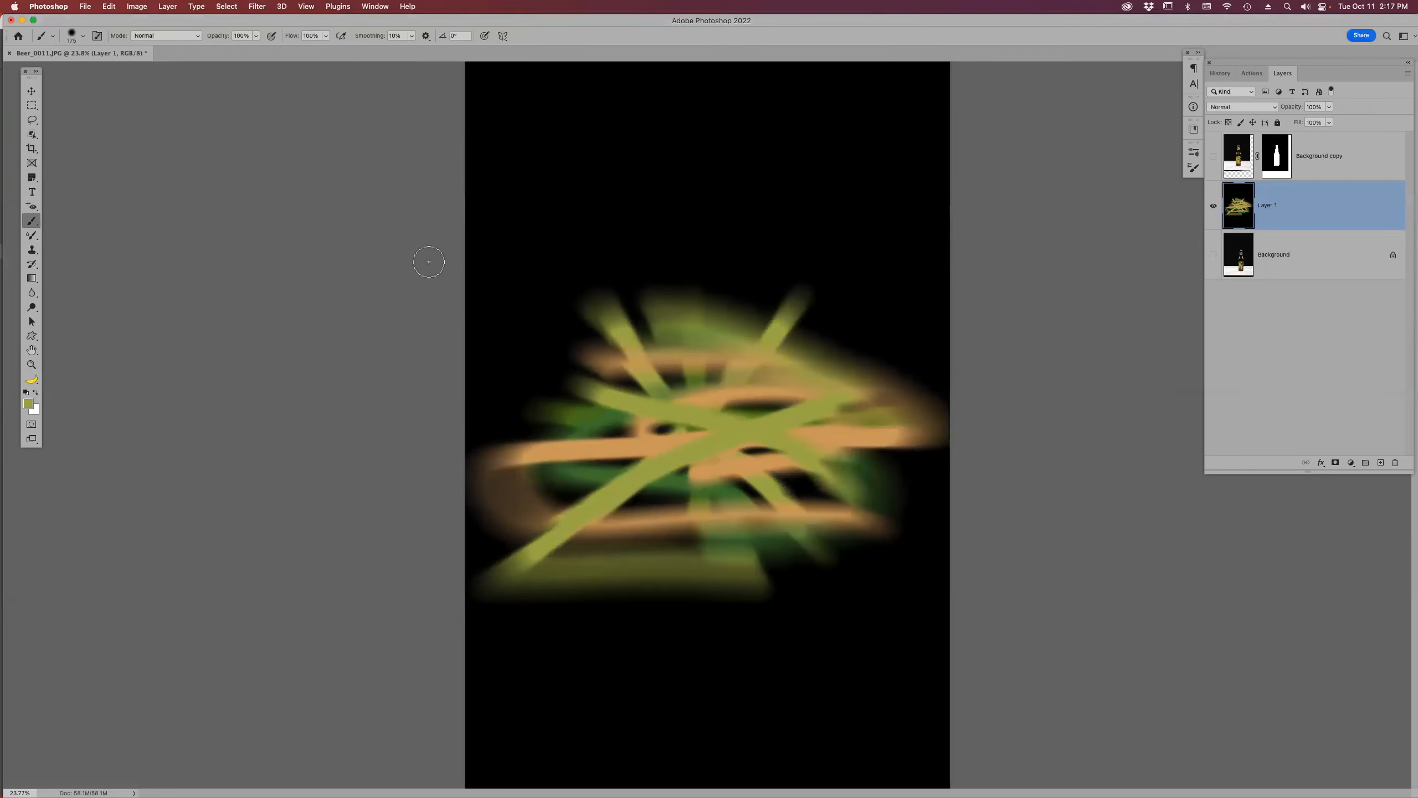
- Blur Layer 1 again with a stronger Zoom Radial Blur to stretch the strokes into light rays, and show the bottle layer again
click(259, 6)
mouse_move(313, 149)
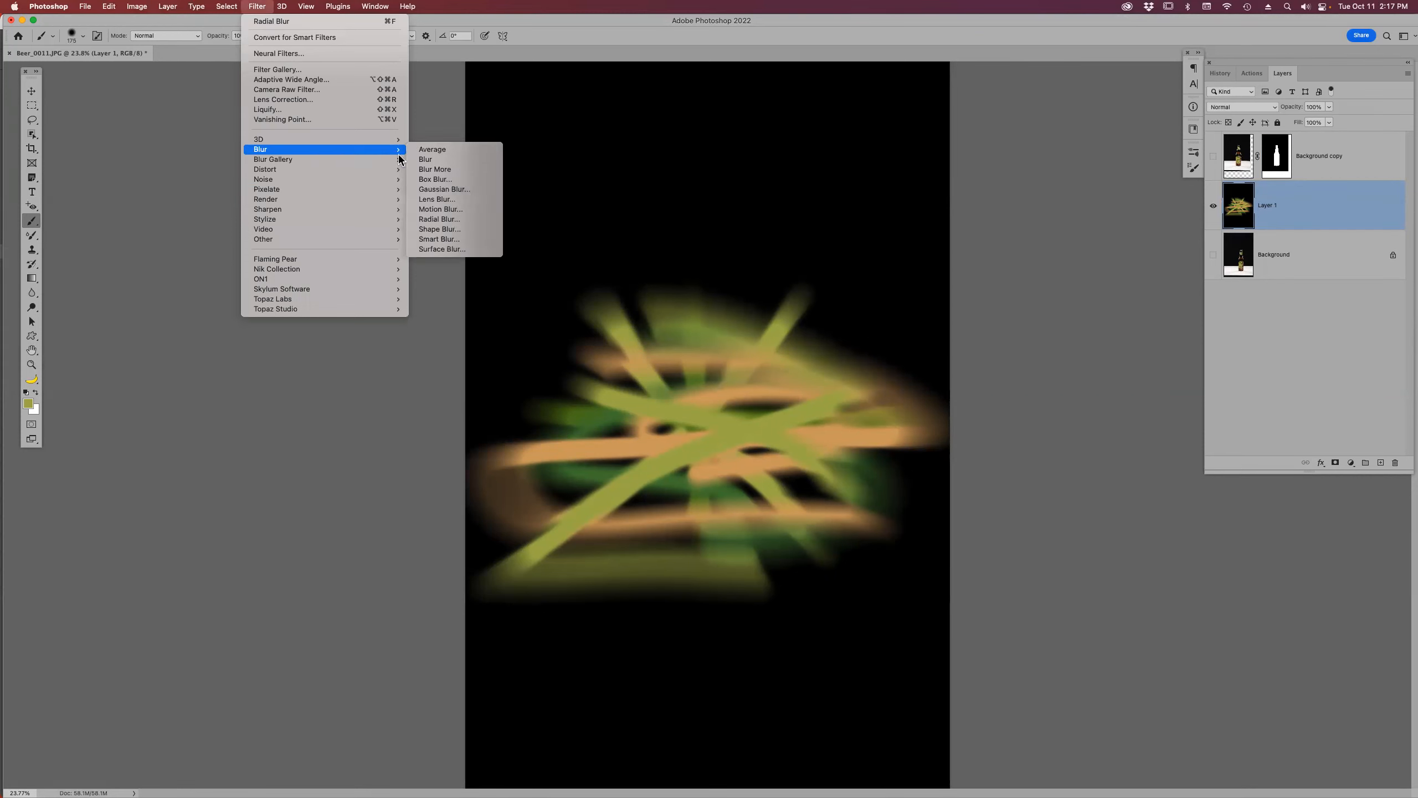
click(438, 219)
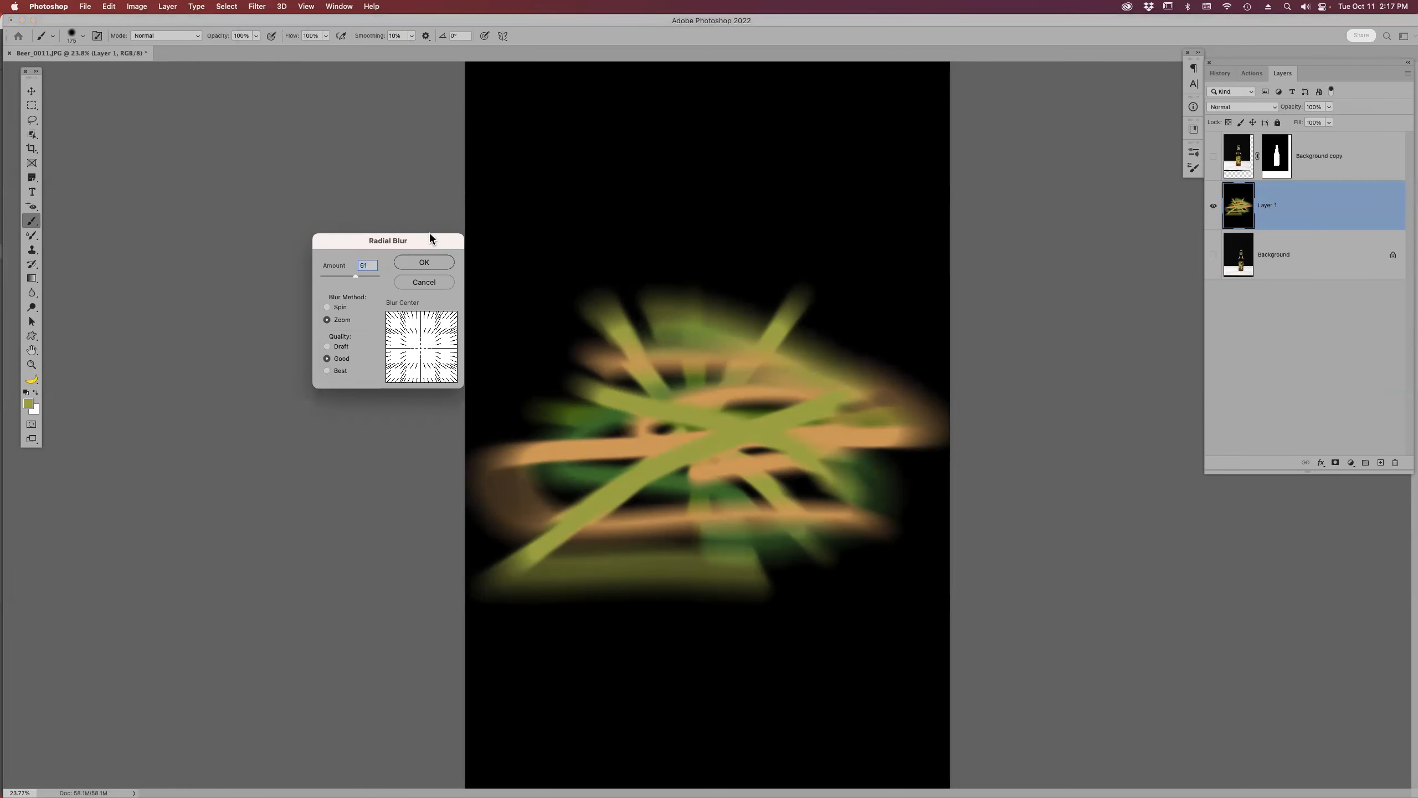
click(368, 276)
drag(368, 277, 366, 278)
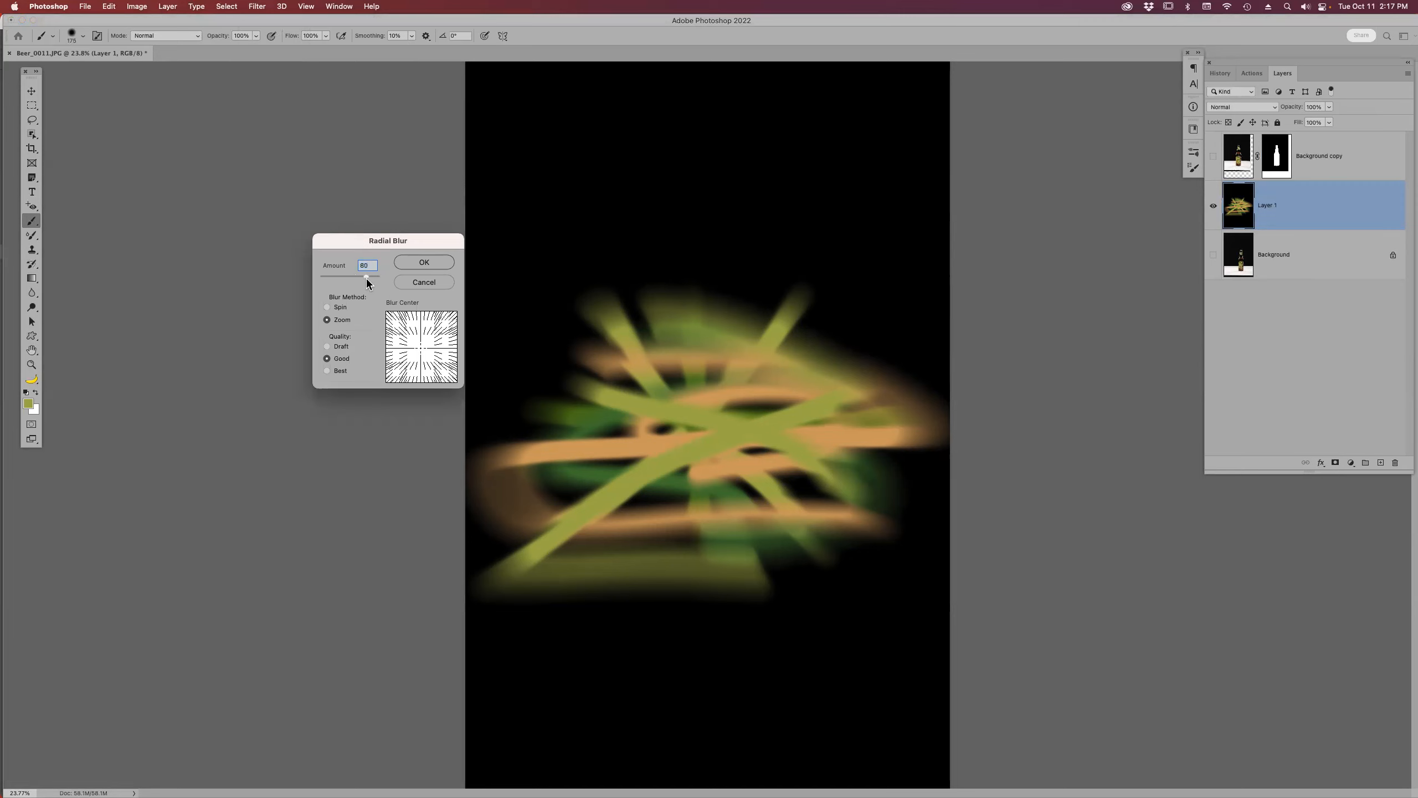
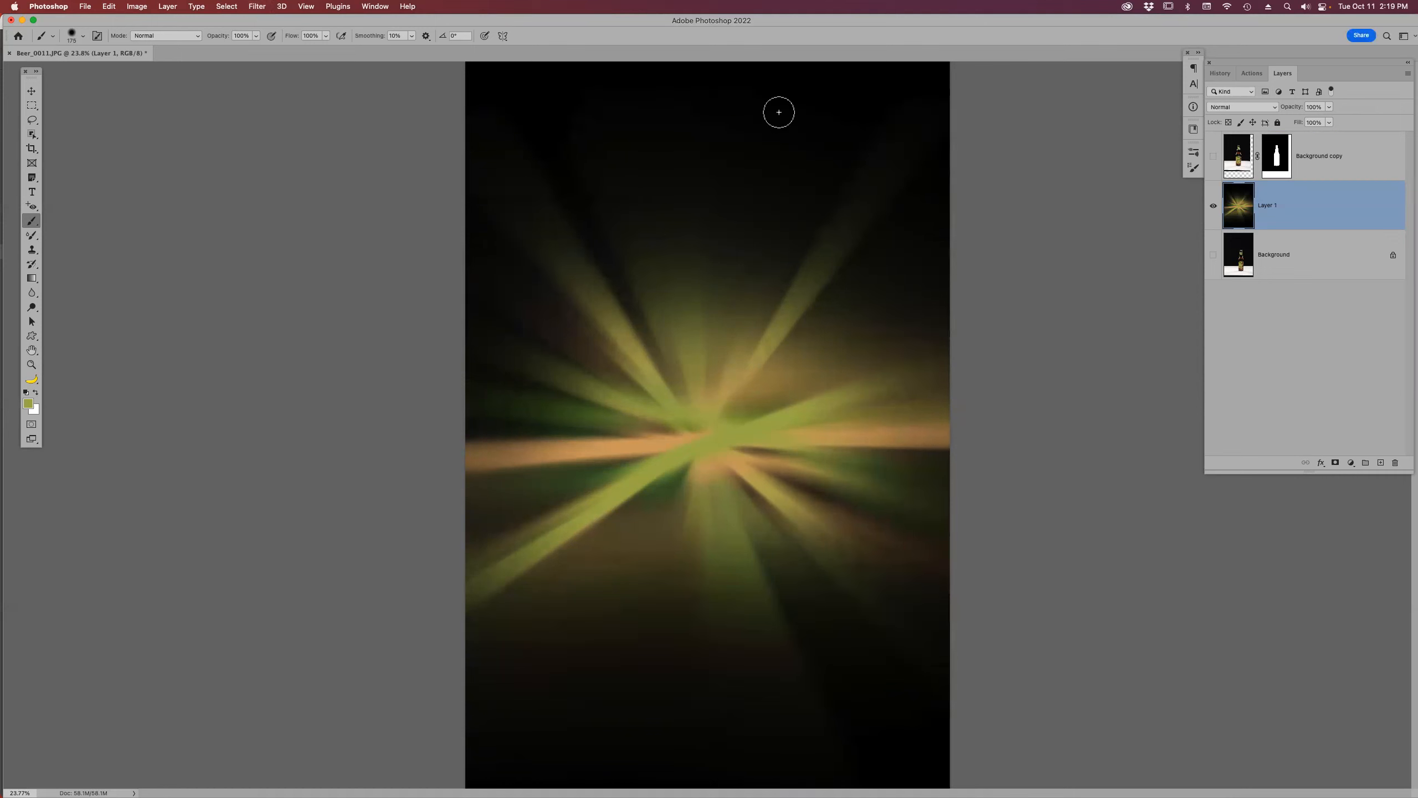
click(1213, 157)
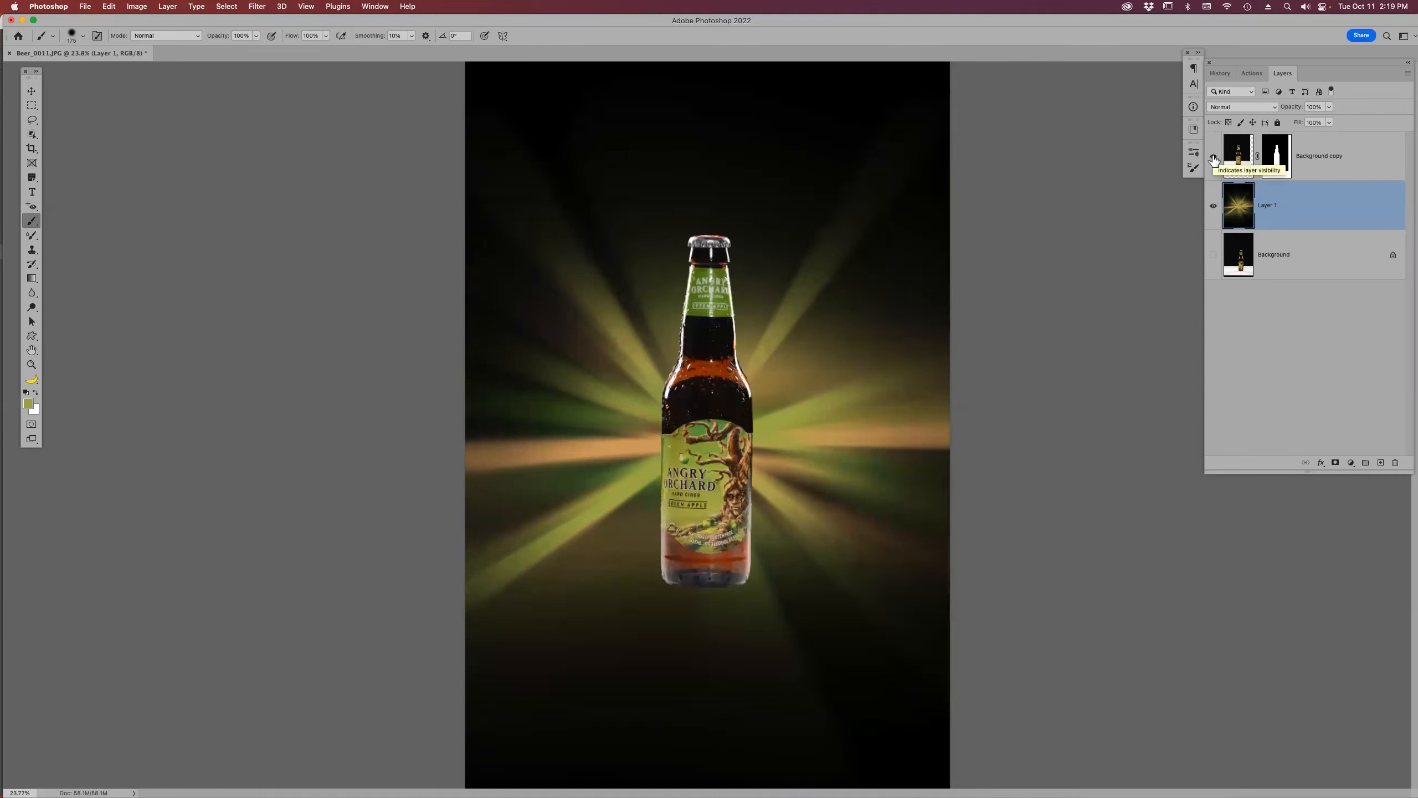
- Try a further Zoom Radial Blur on Layer 1 at amount 100 with the blur centre moved upward
click(258, 6)
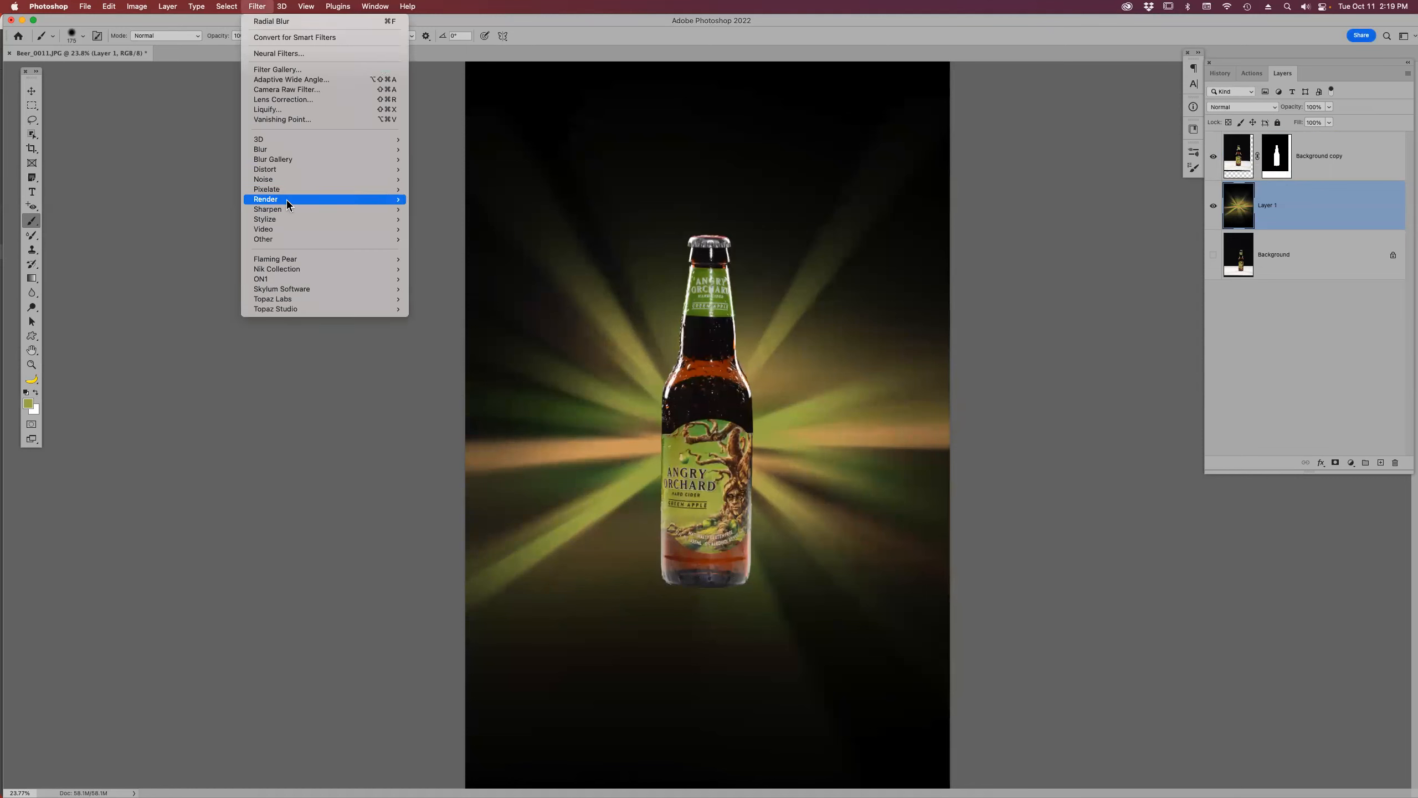
mouse_move(299, 148)
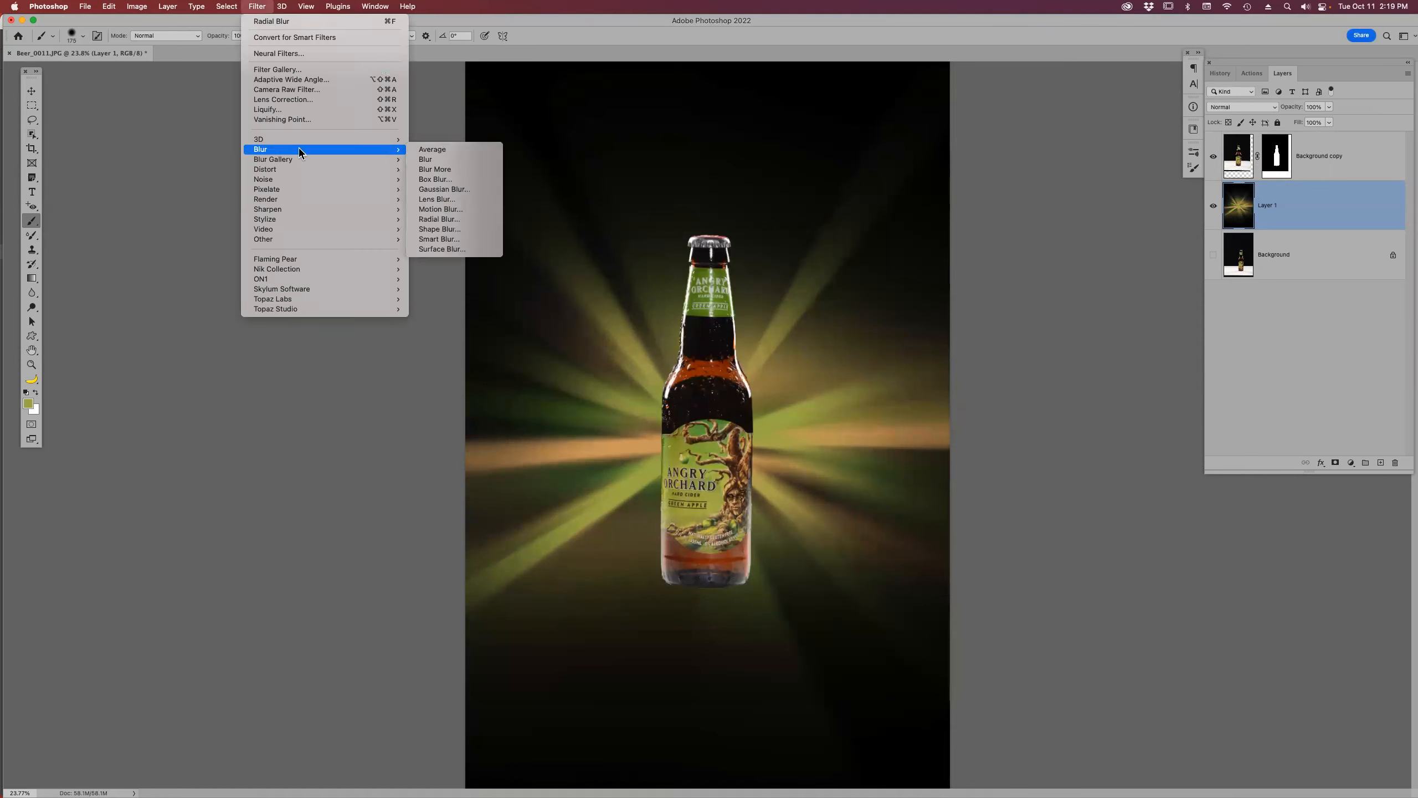
click(461, 222)
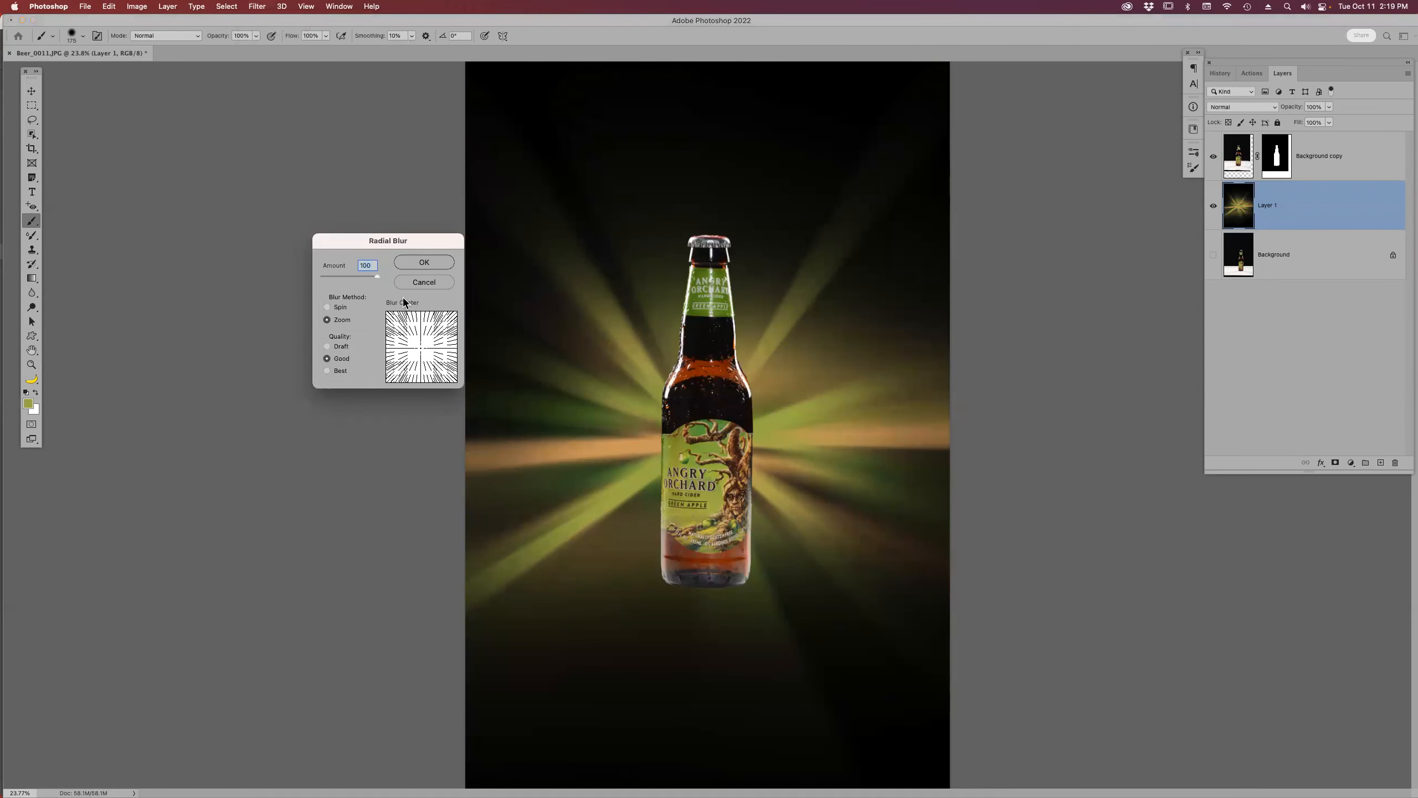
drag(421, 345, 423, 329)
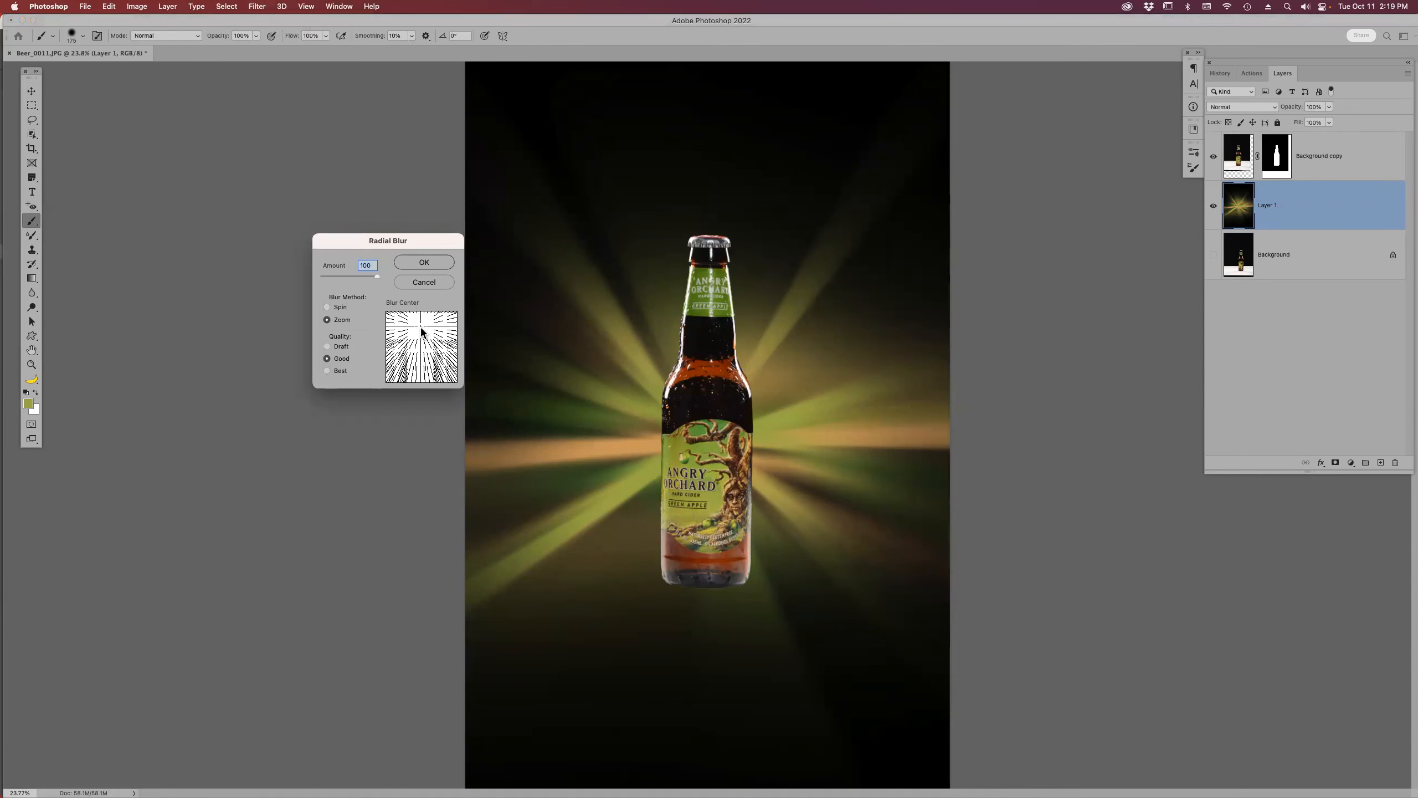
click(430, 262)
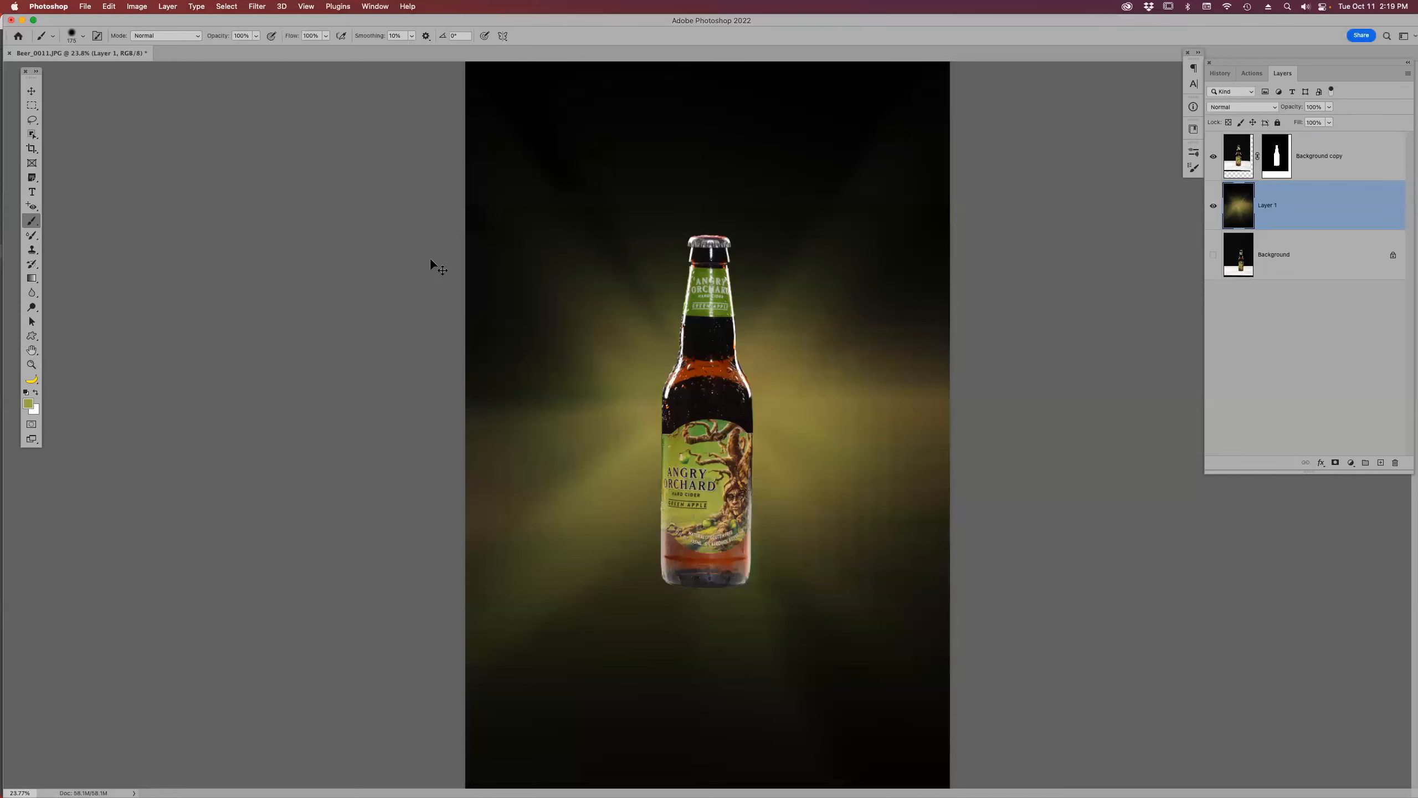
- Replace the last blur on Layer 1 with a weaker Zoom Radial Blur at amount 65
click(258, 6)
mouse_move(297, 159)
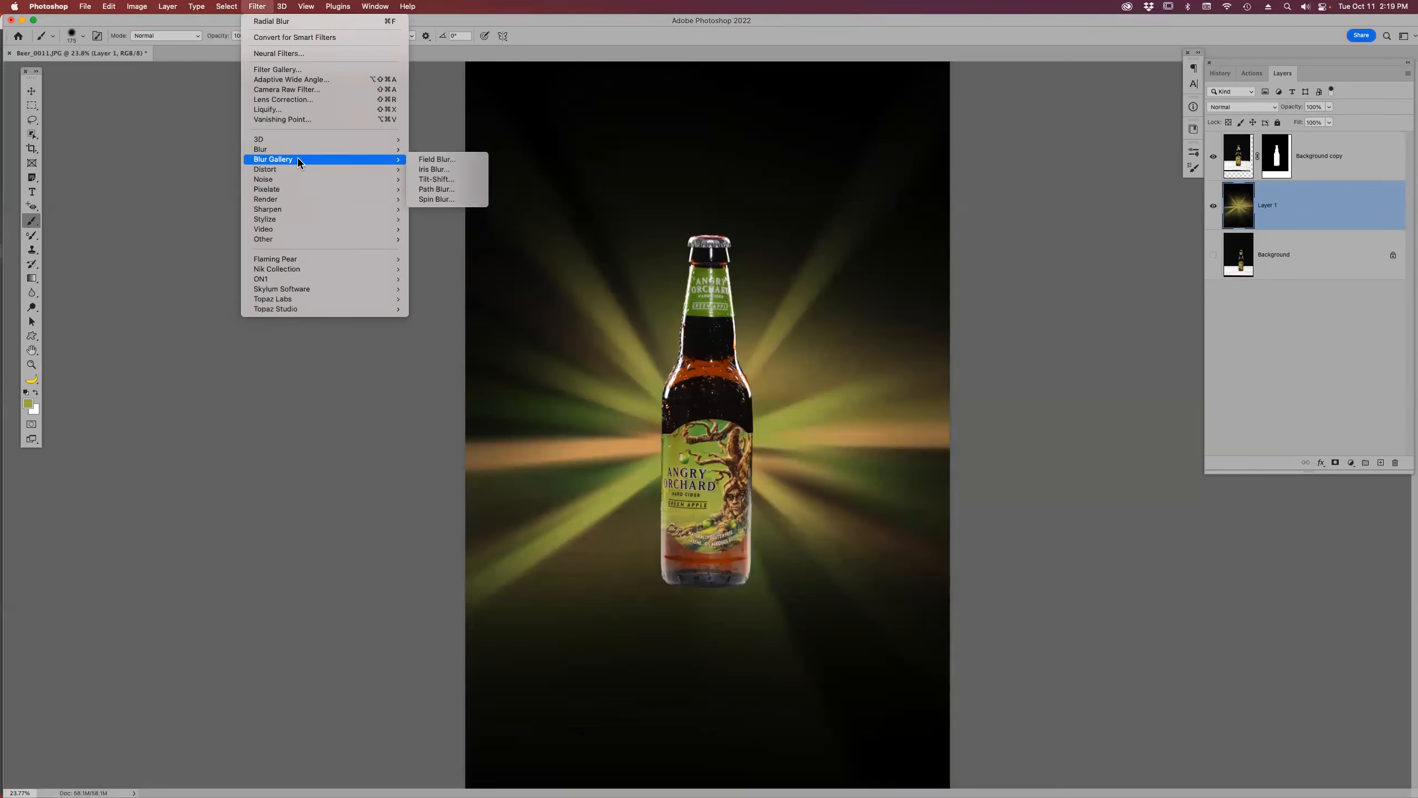
click(462, 221)
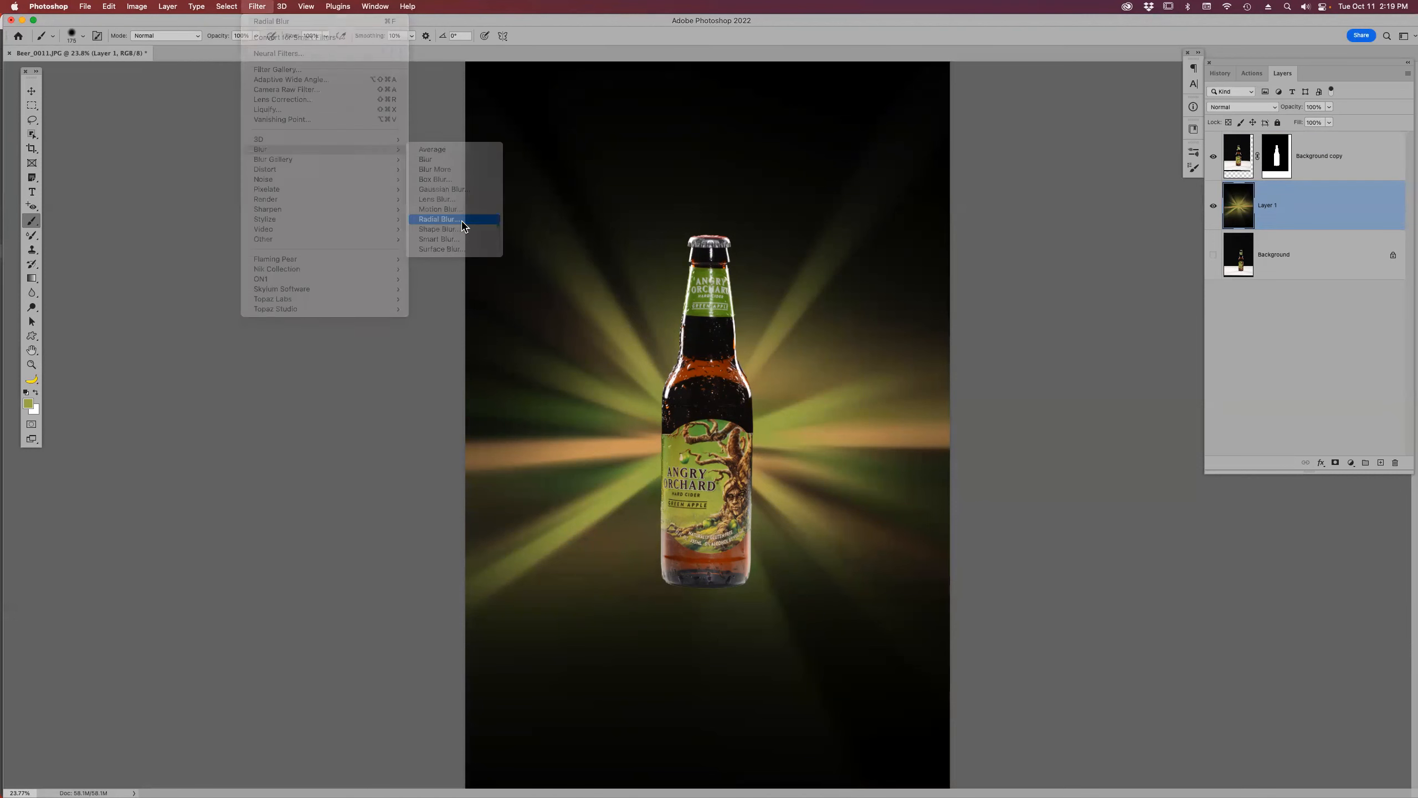
drag(370, 277, 358, 275)
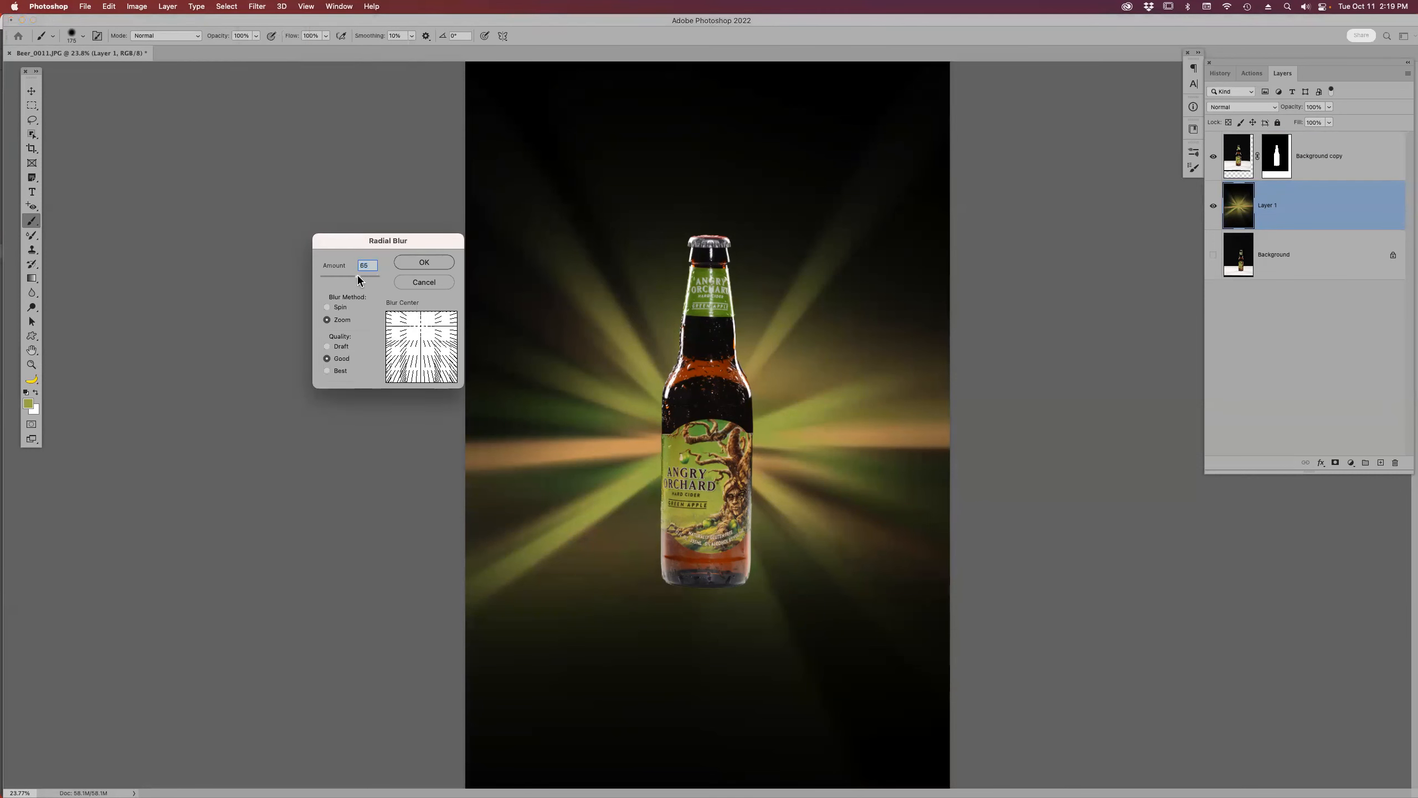
click(421, 263)
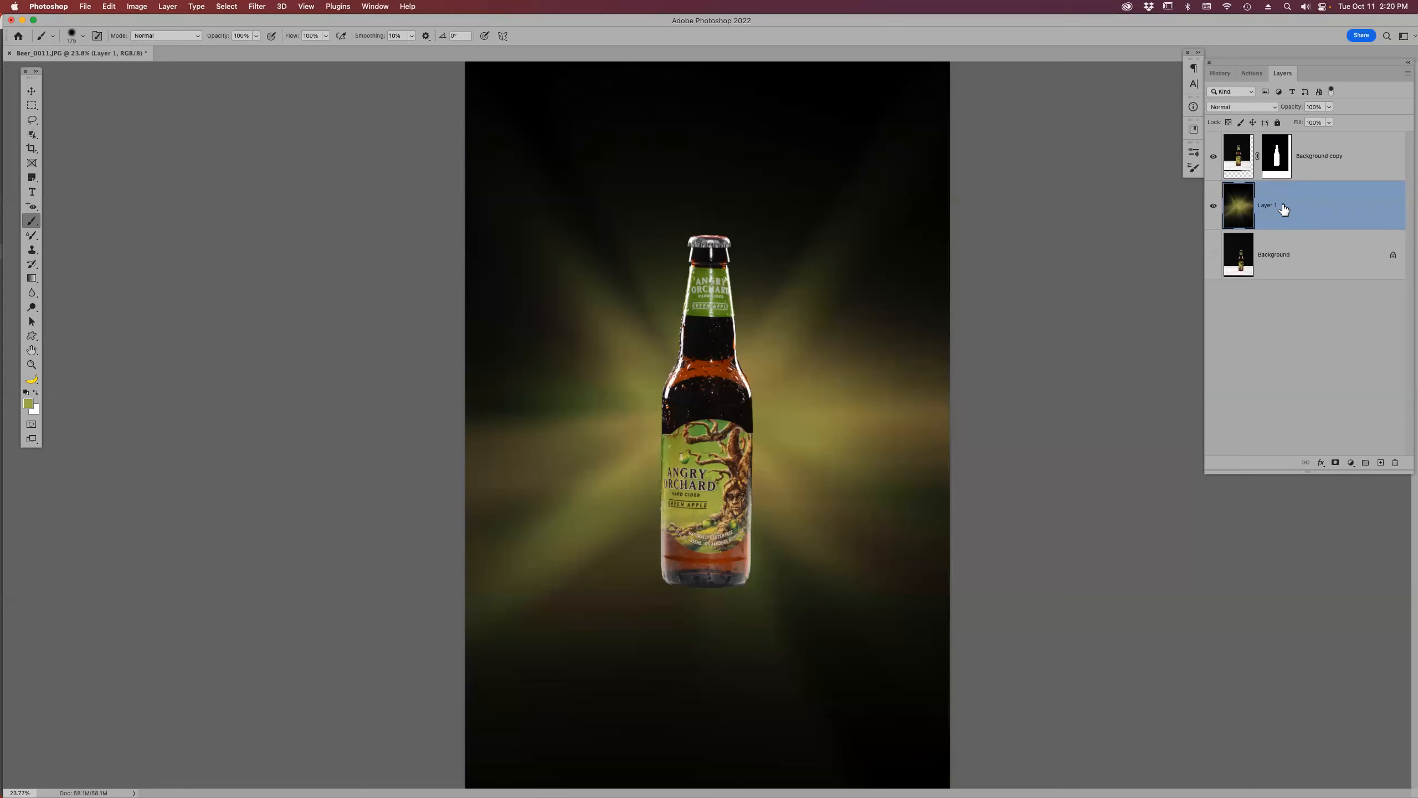
- Convert Layer 1 to a smart object and apply the Camera Raw Filter with Temperature +11, Vibrance +31 and Saturation +38
right_click(1369, 196)
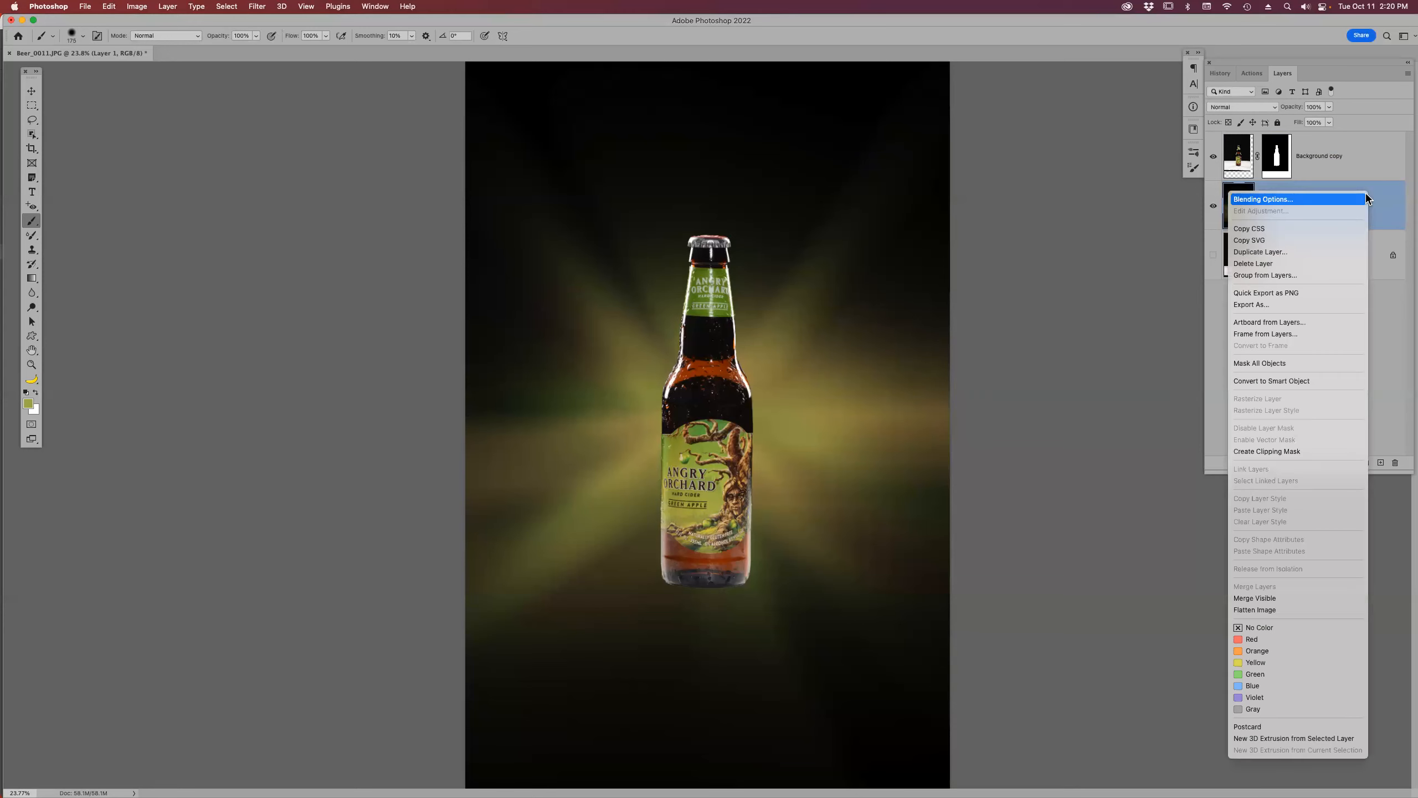
click(1316, 381)
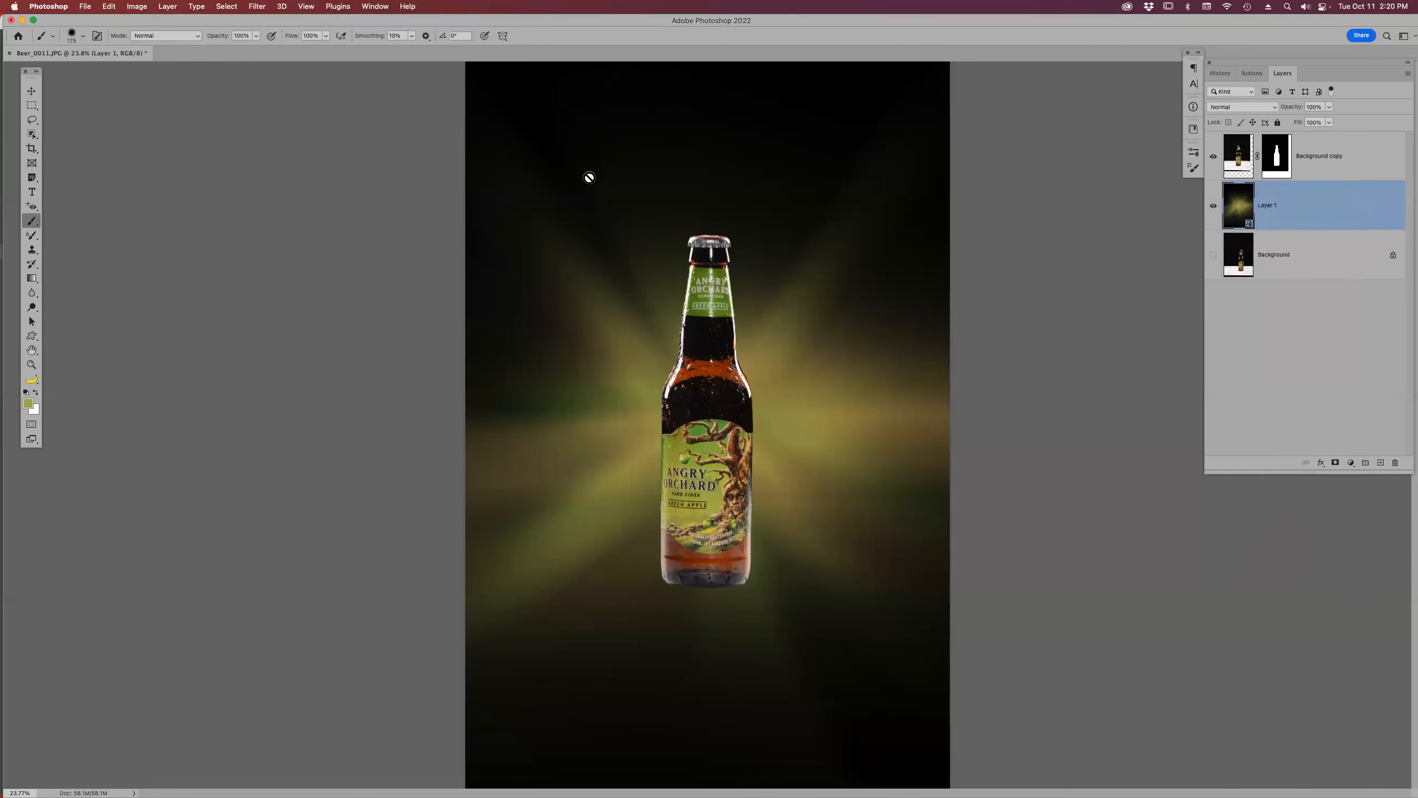
click(260, 8)
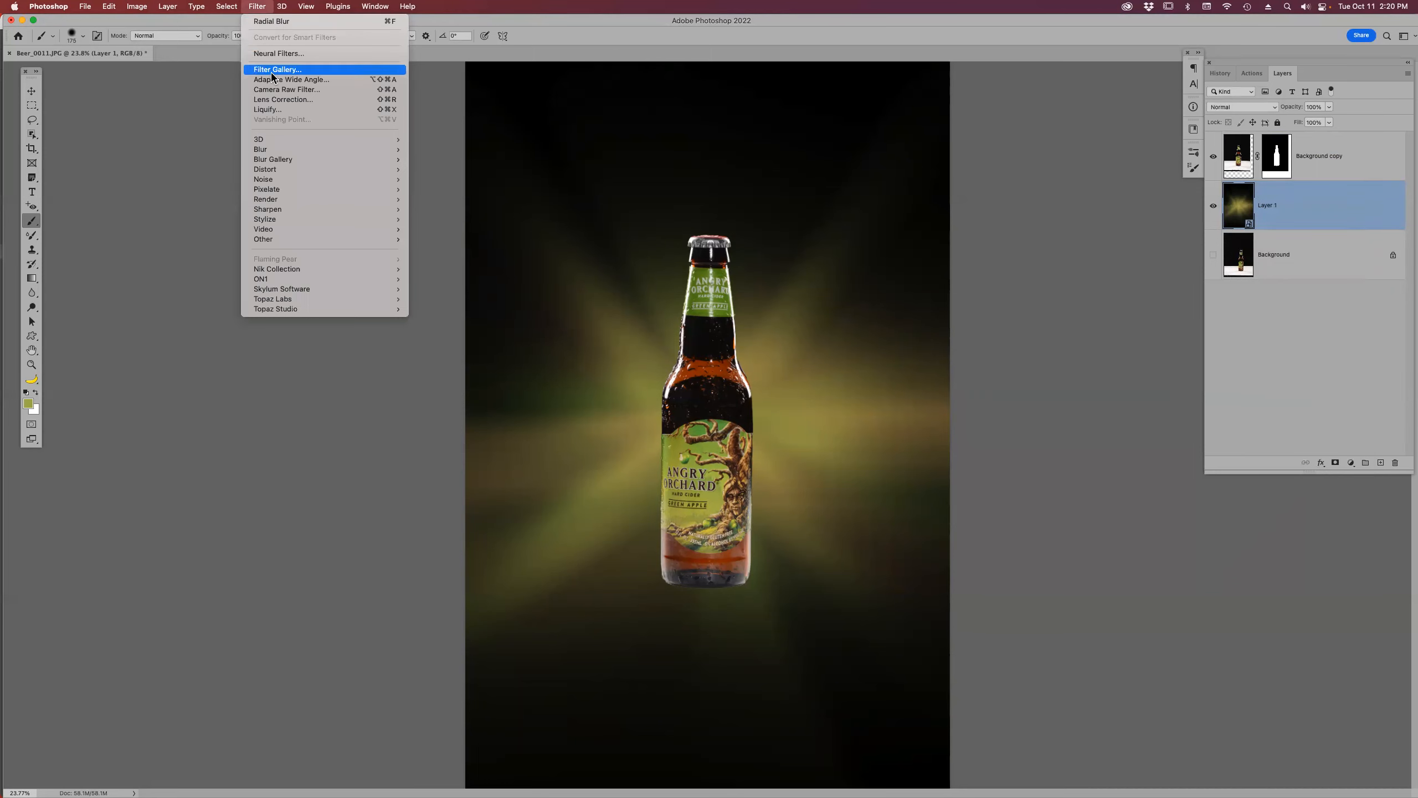
click(279, 90)
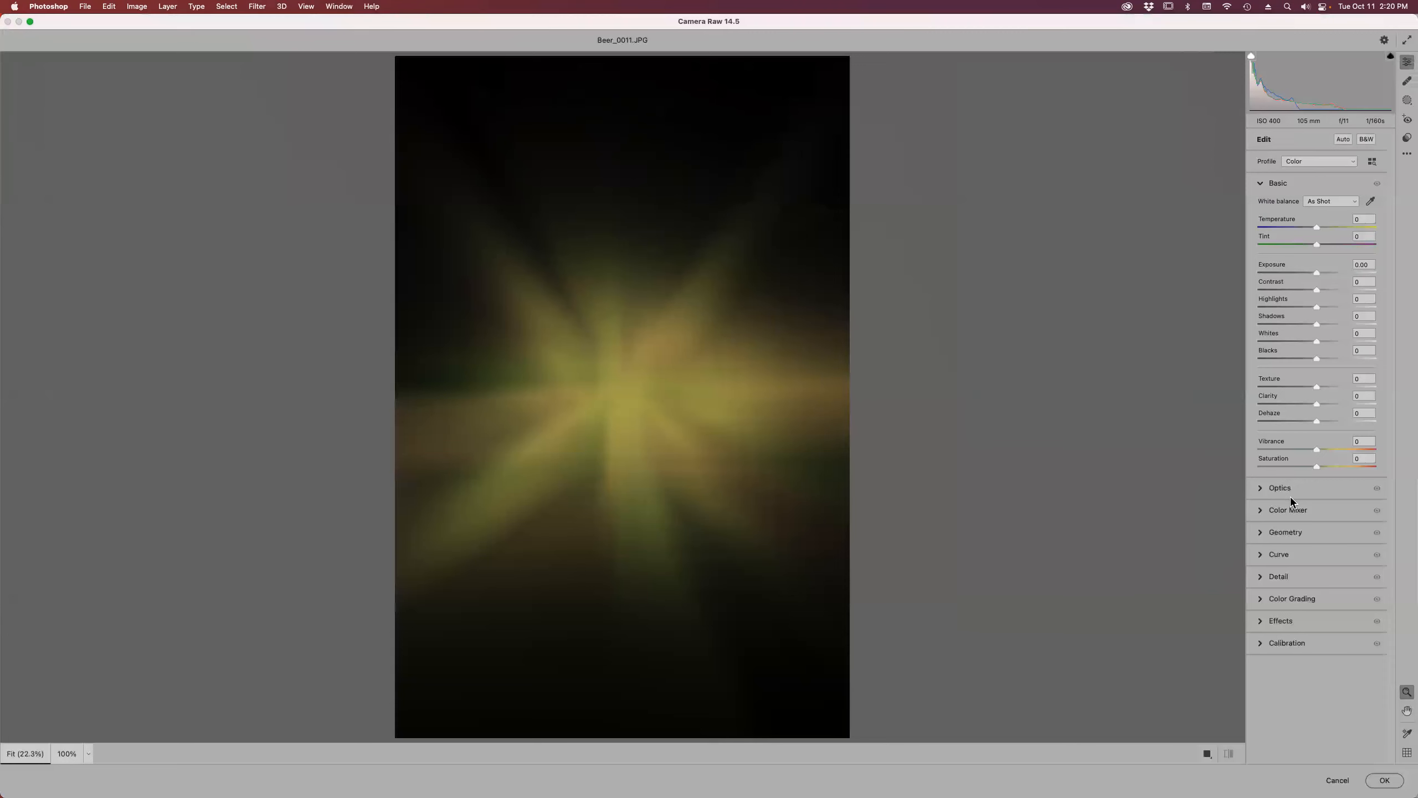
click(1335, 466)
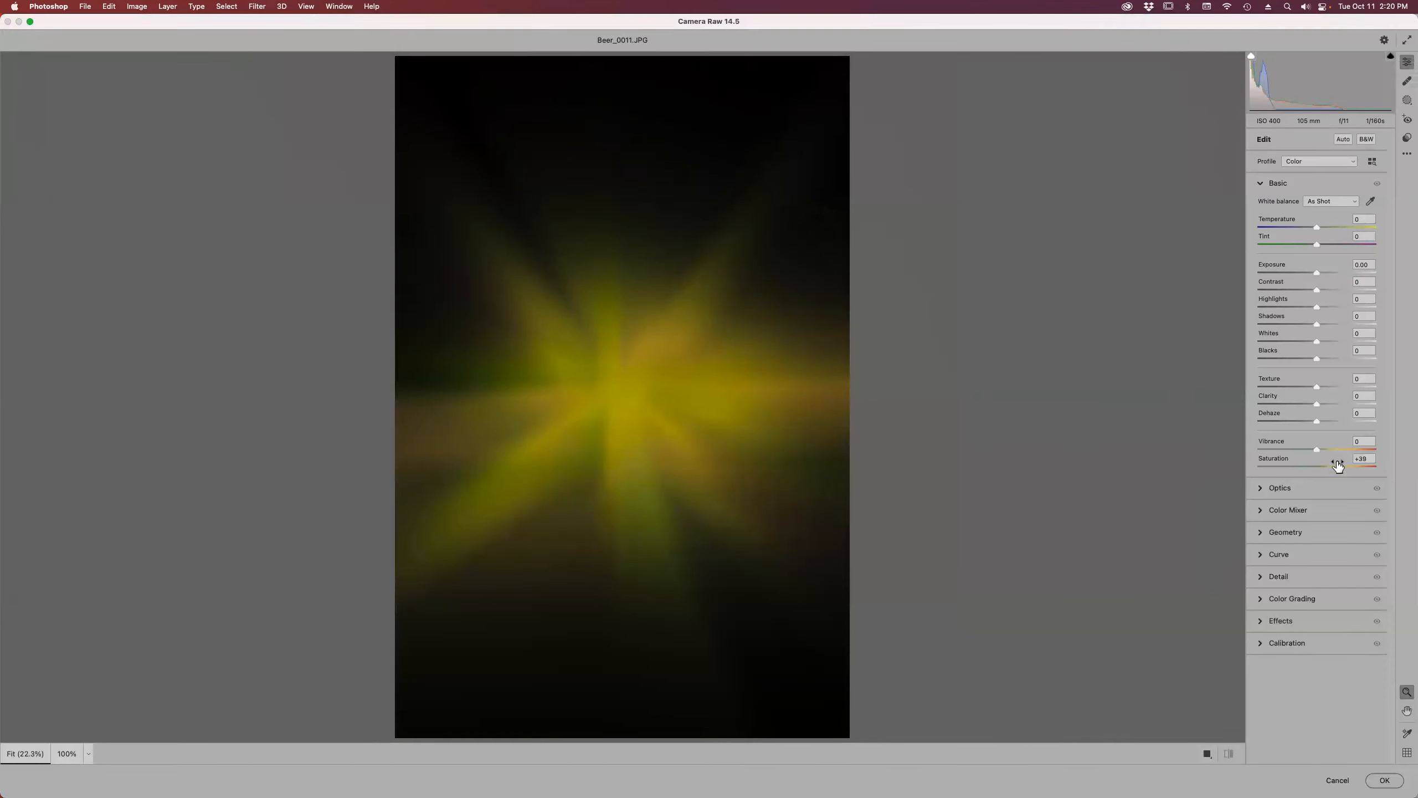
click(1331, 450)
drag(1331, 450, 1335, 451)
drag(1320, 228, 1326, 227)
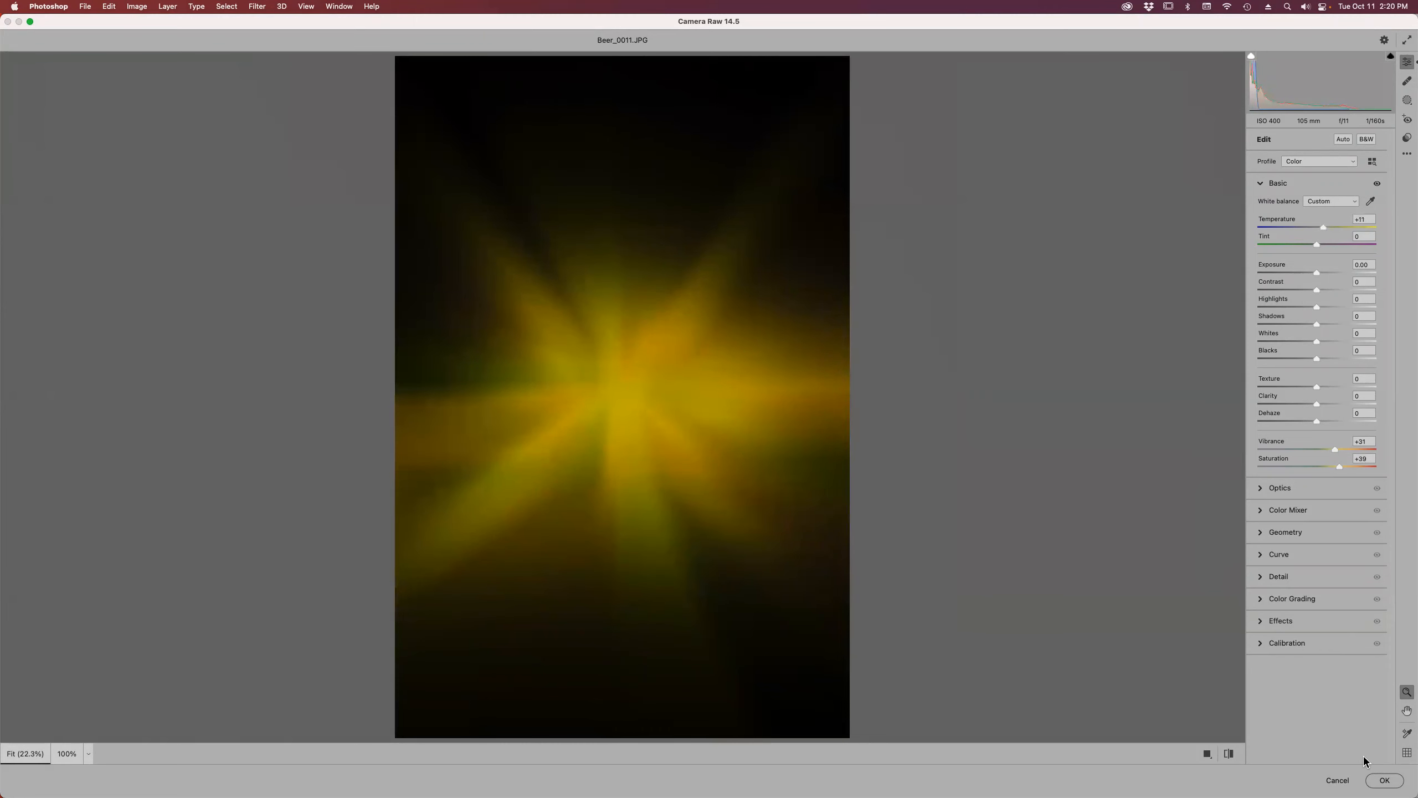
click(1382, 782)
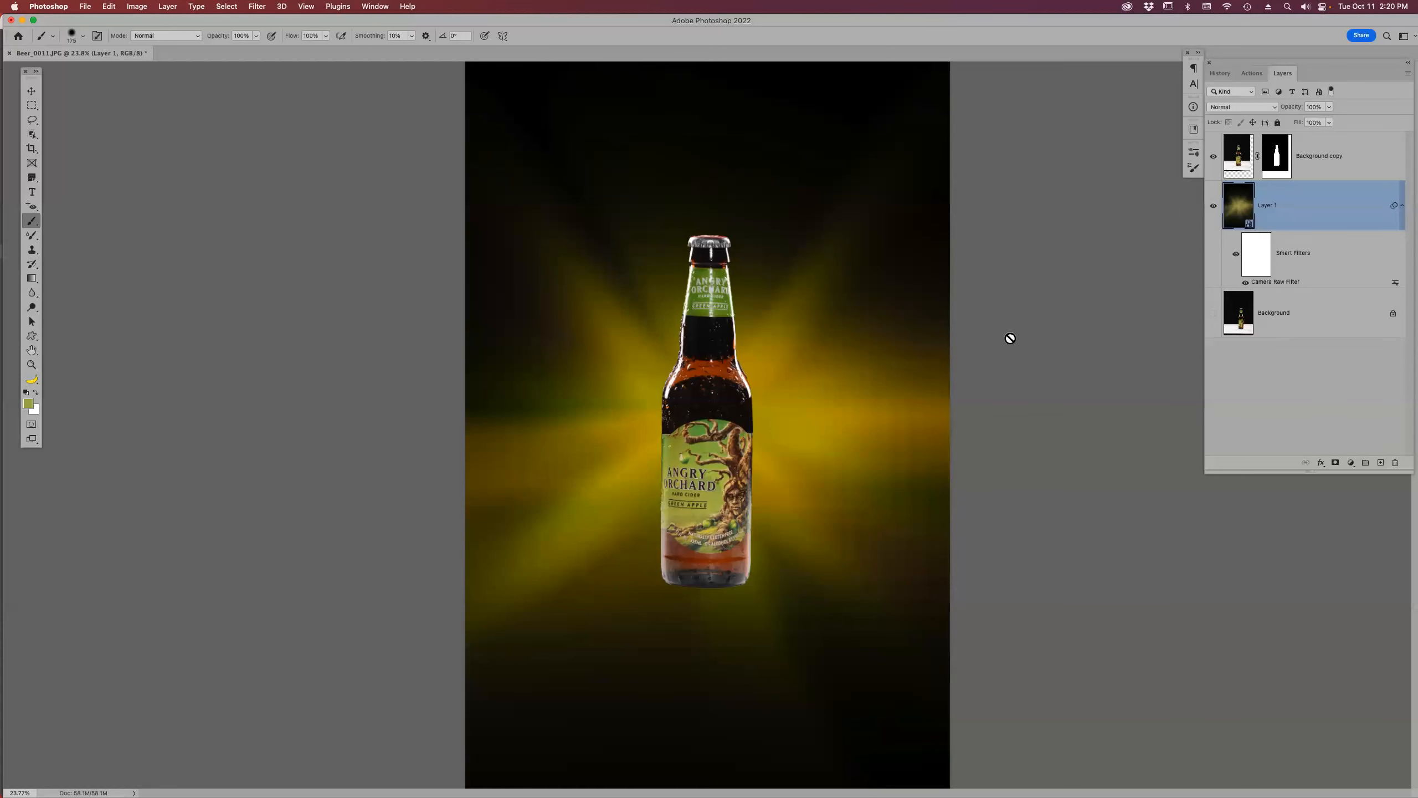
- Lower the opacity of Layer 1 to 77% to tone down the coloured rays
click(109, 7)
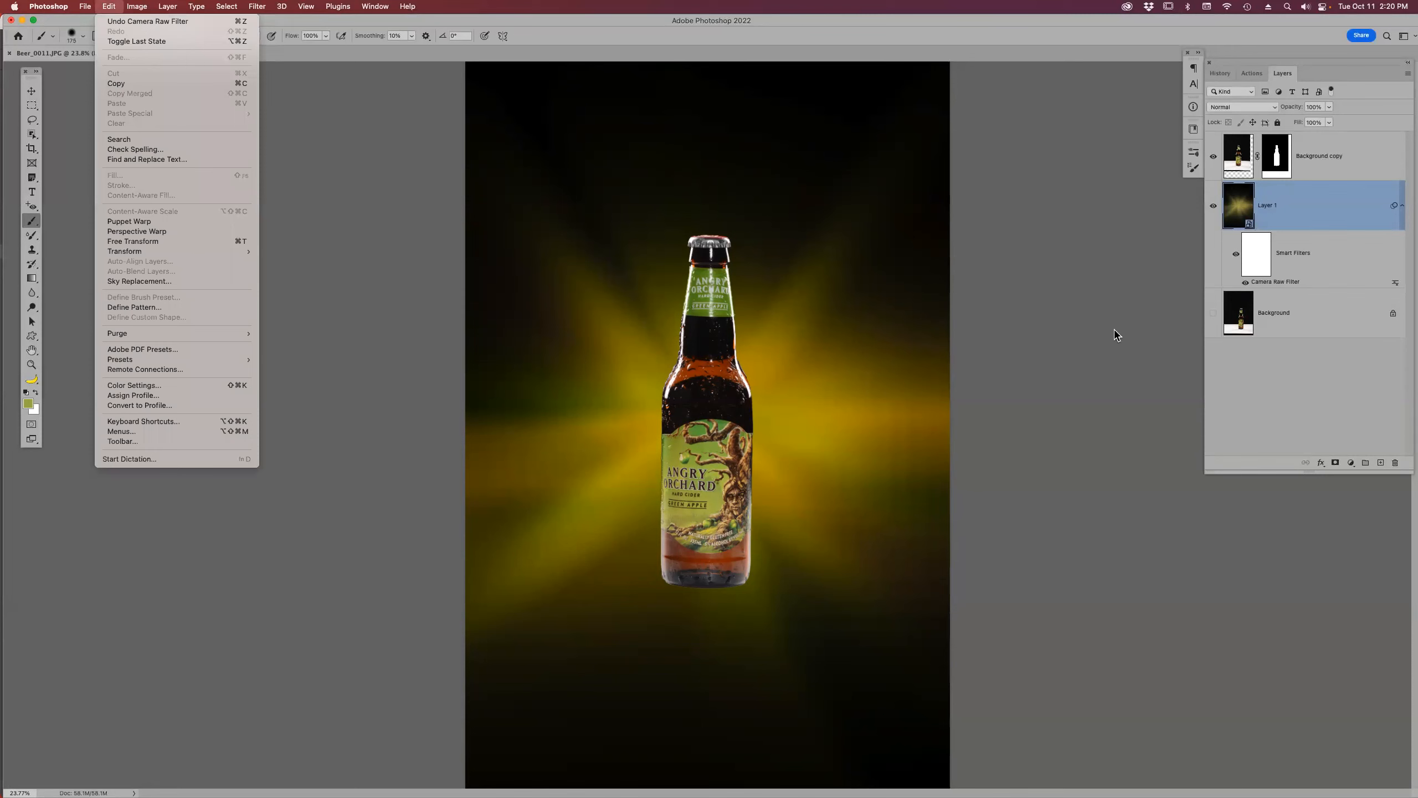
click(1287, 215)
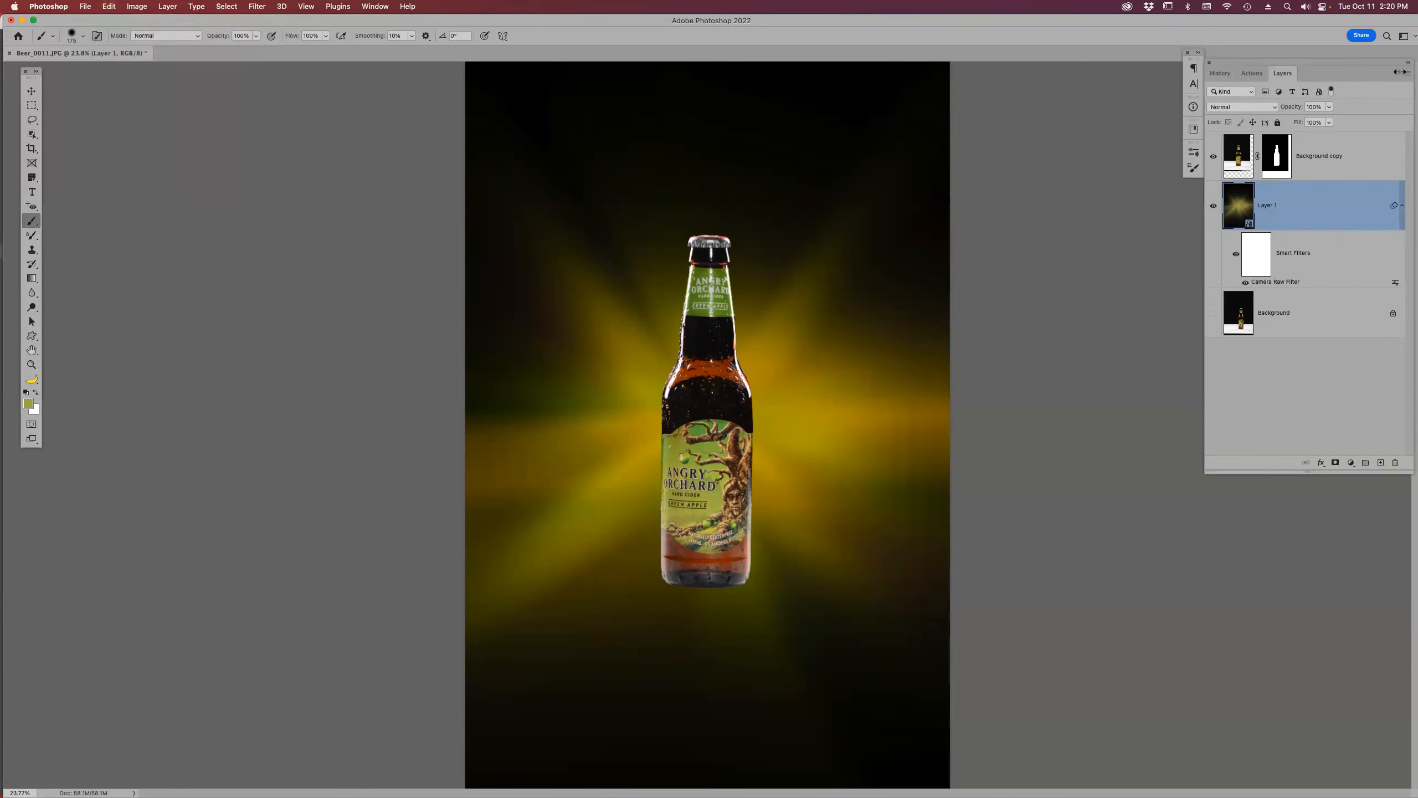
drag(1296, 111, 1283, 111)
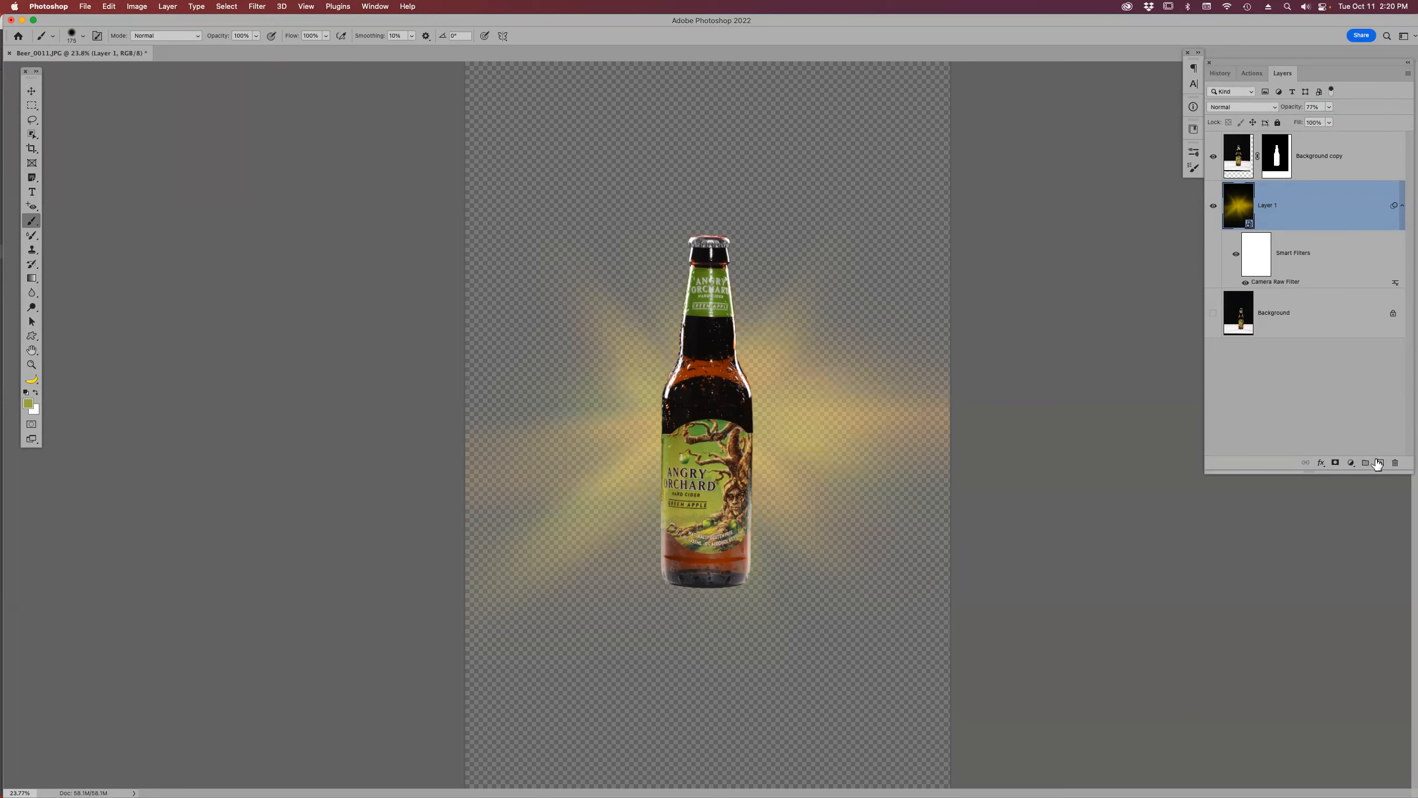
- Add a new empty layer directly above the Background layer and reset the foreground and background colours to black and white
click(1302, 319)
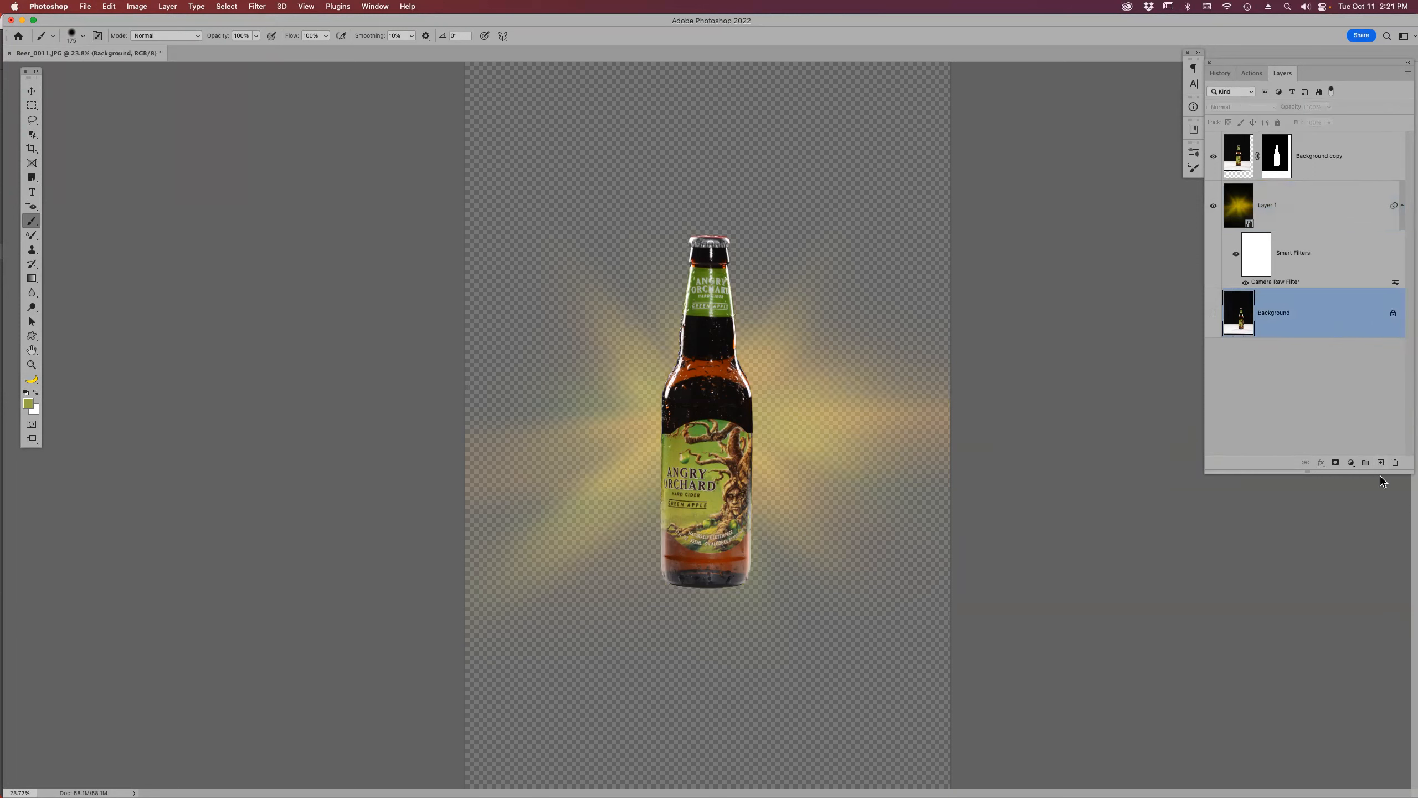
click(1380, 463)
key(d)
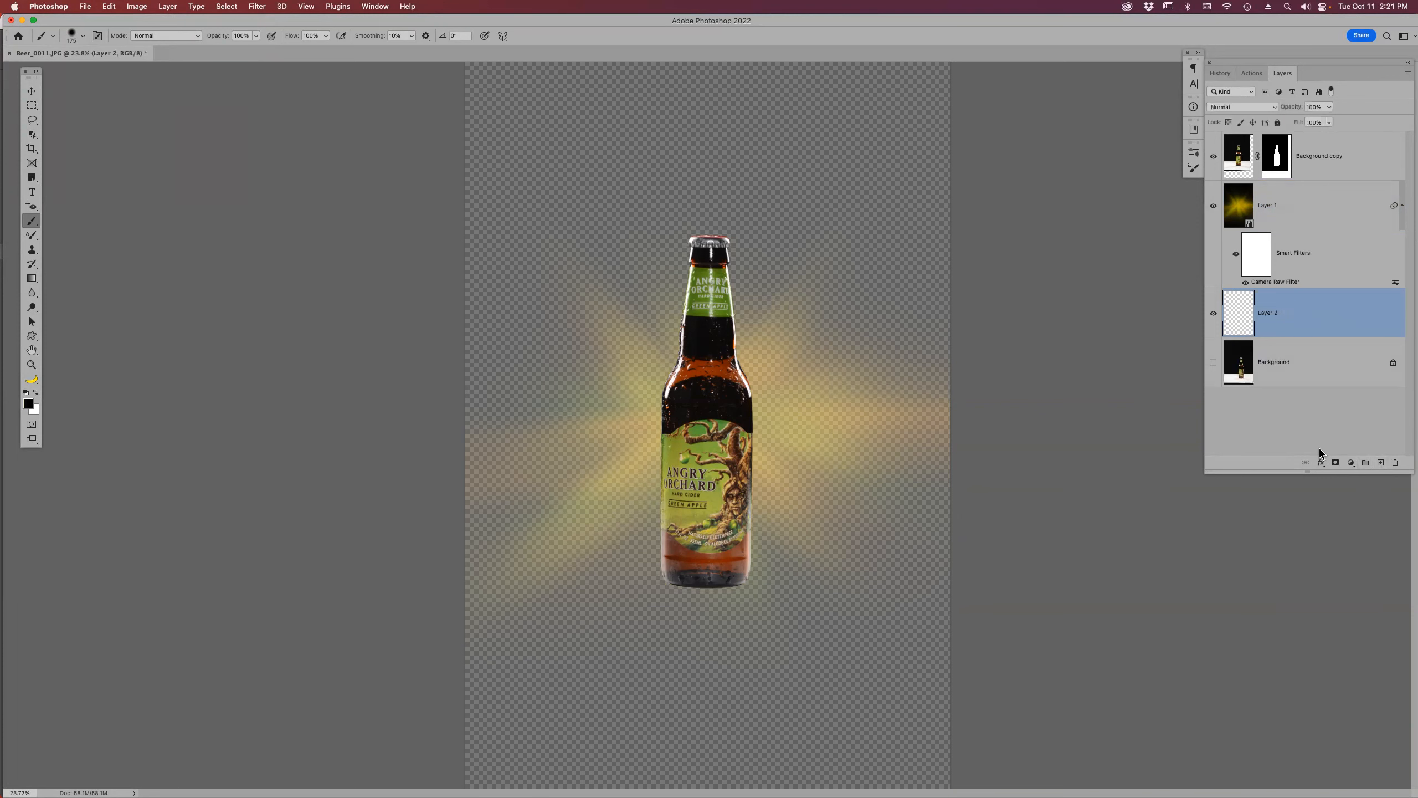
- Fill Layer 2 with black behind the coloured rays and raise the opacity of Layer 1 to 99%
key(alt+BackSpace)
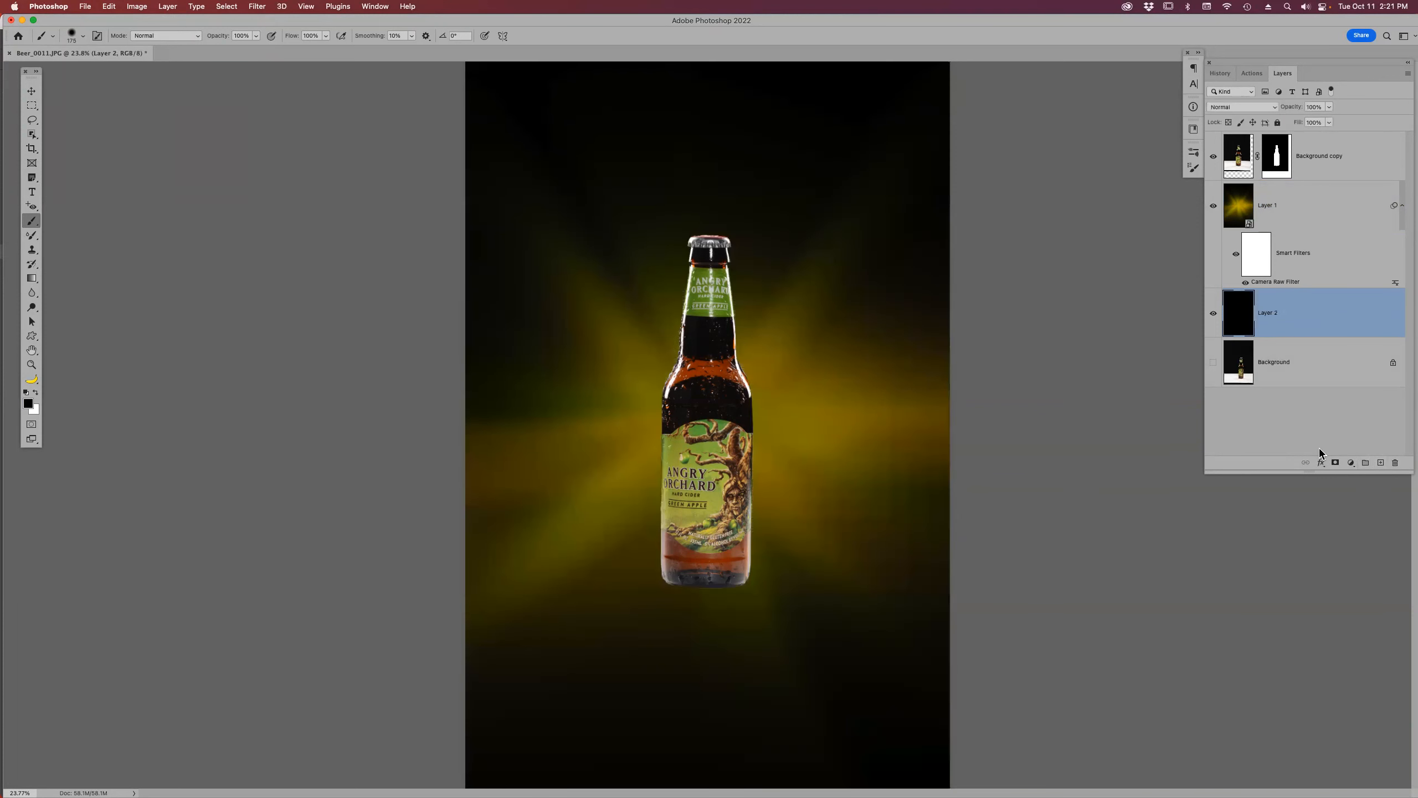
click(1212, 205)
click(1212, 205)
click(1324, 221)
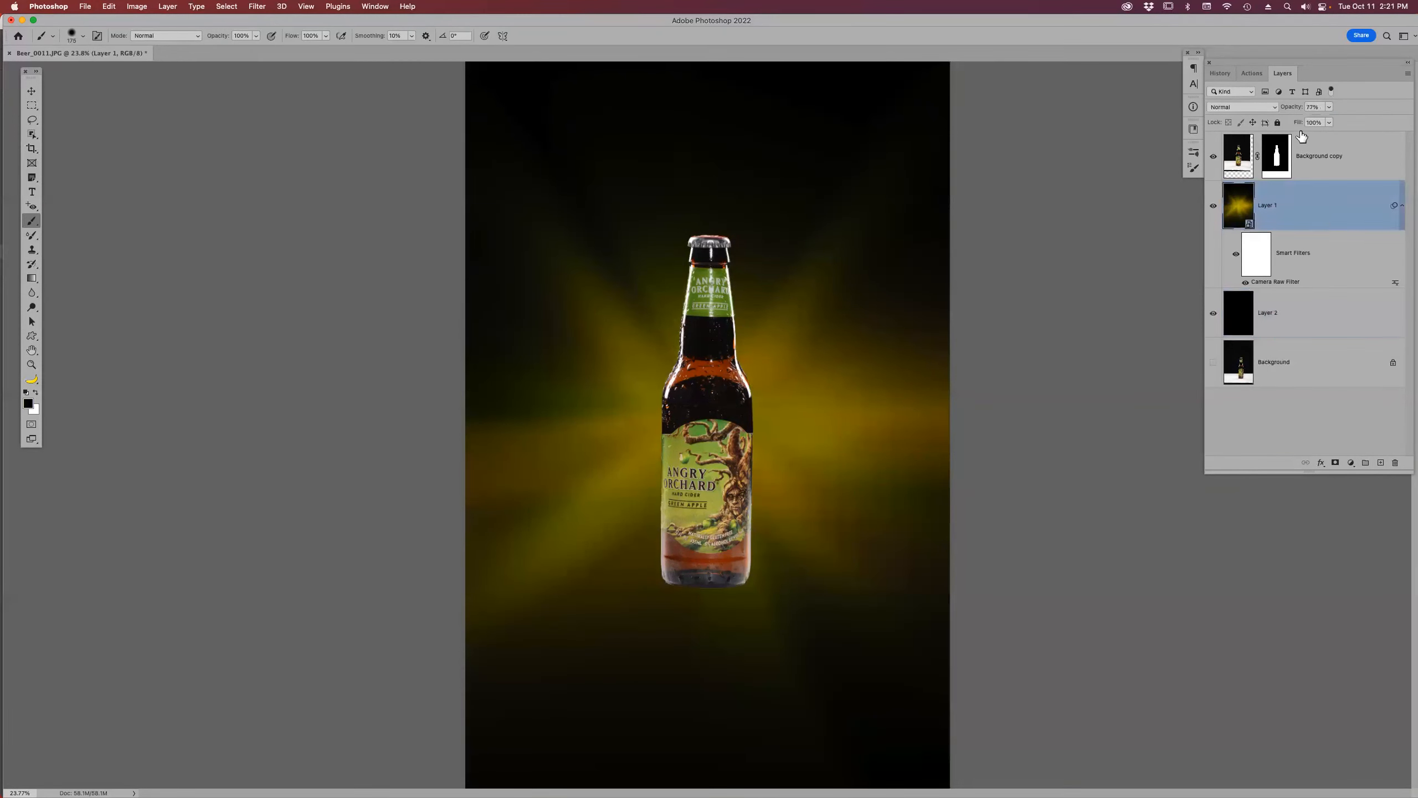
drag(1289, 109, 1301, 111)
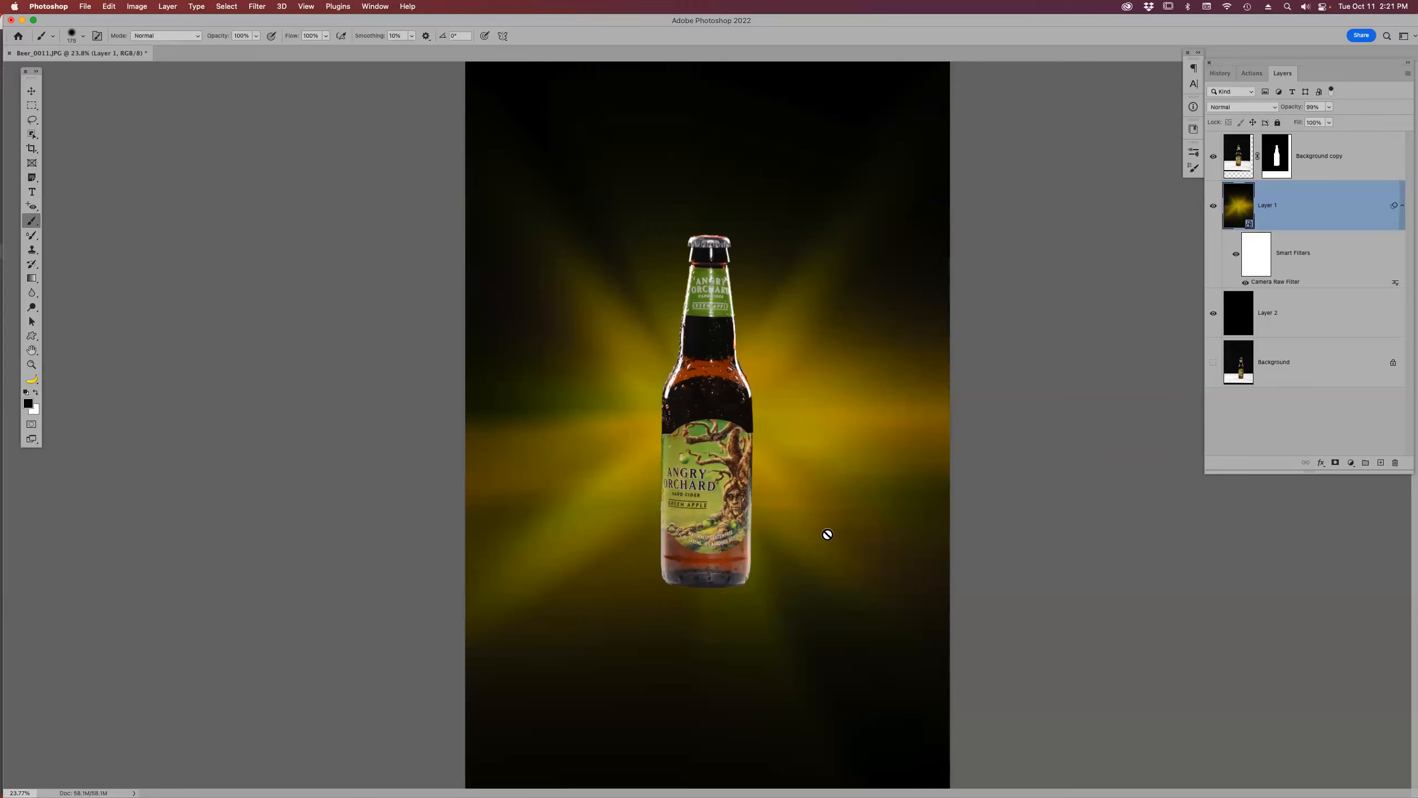
- Close Beer_0011.JPG without saving the changes and switch to Adobe Bridge
key(super+w)
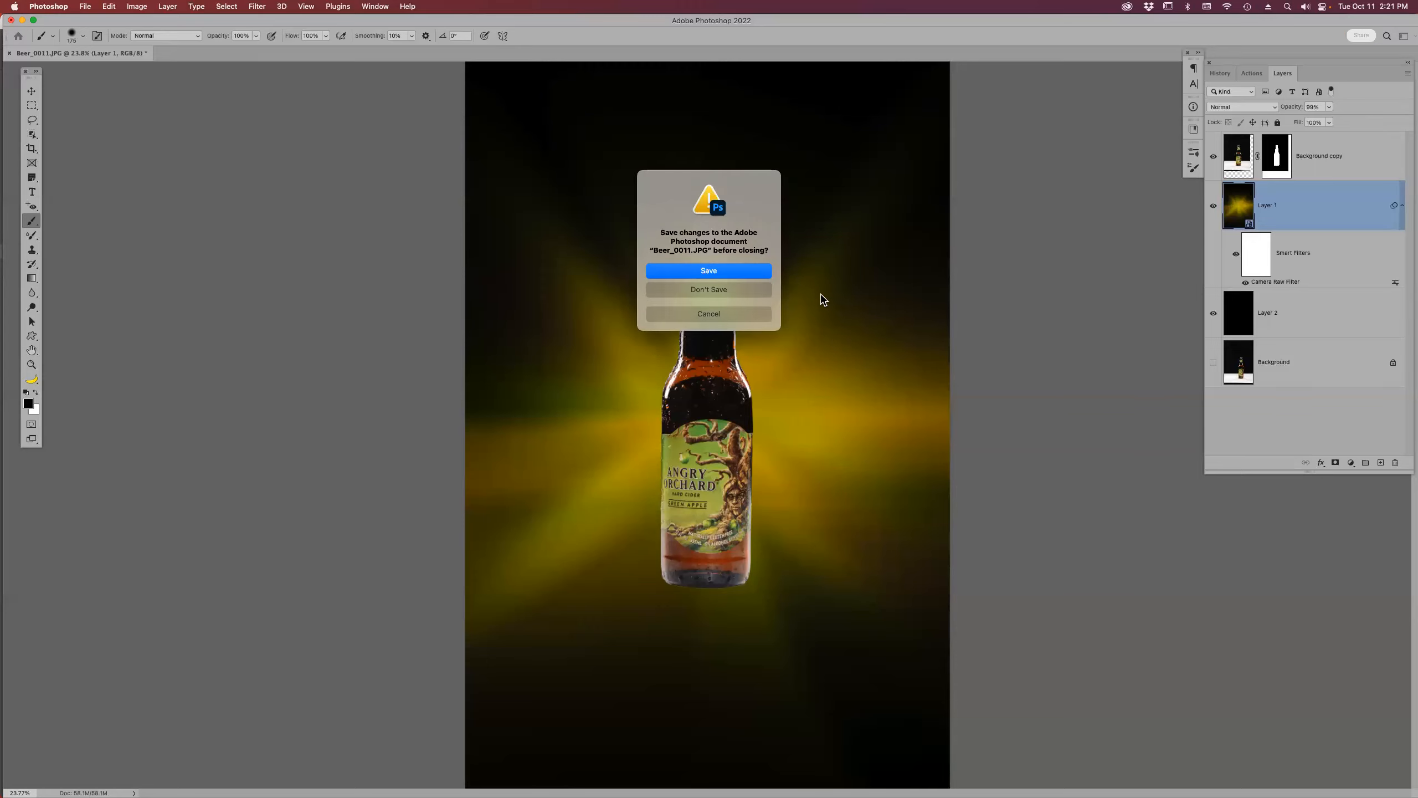
key(super+d)
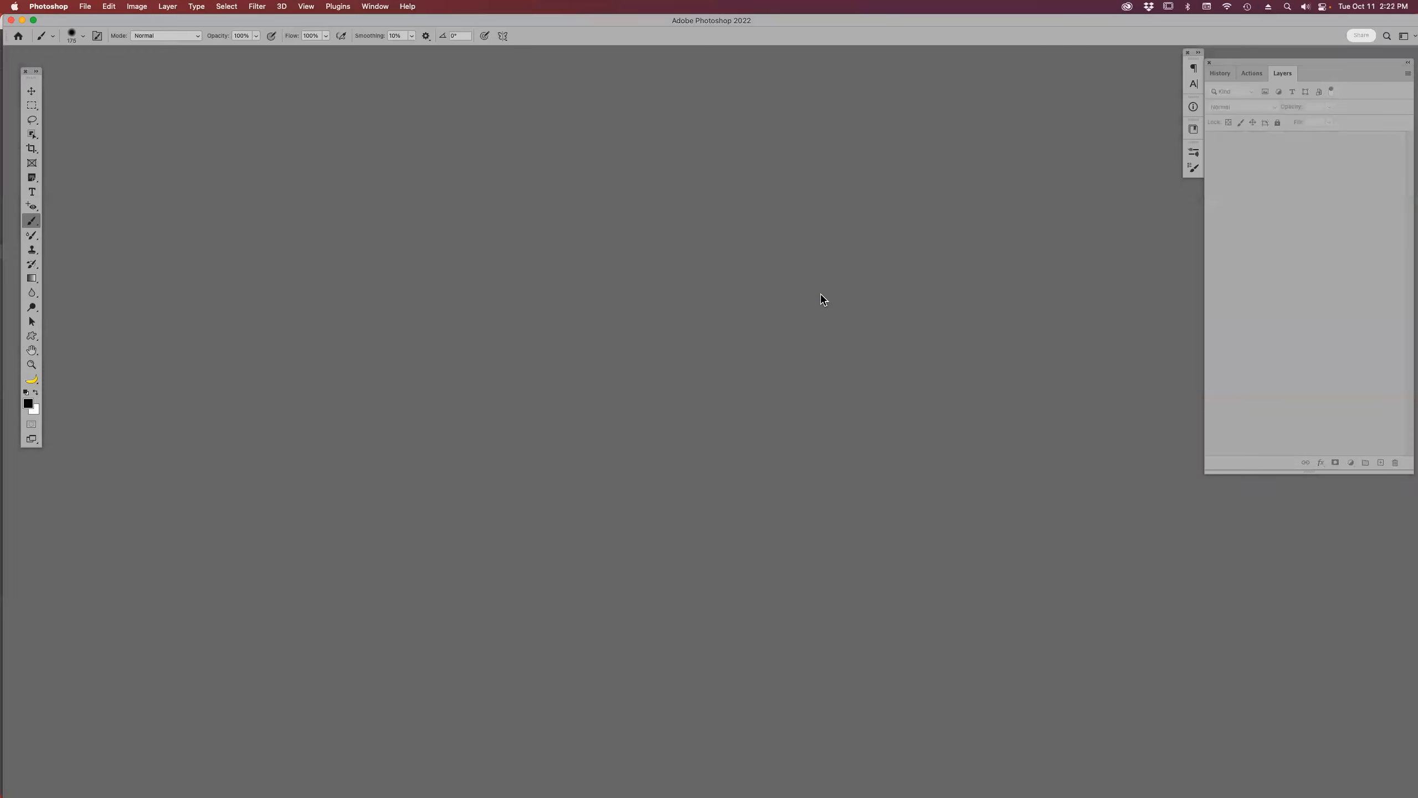
key(super+Tab)
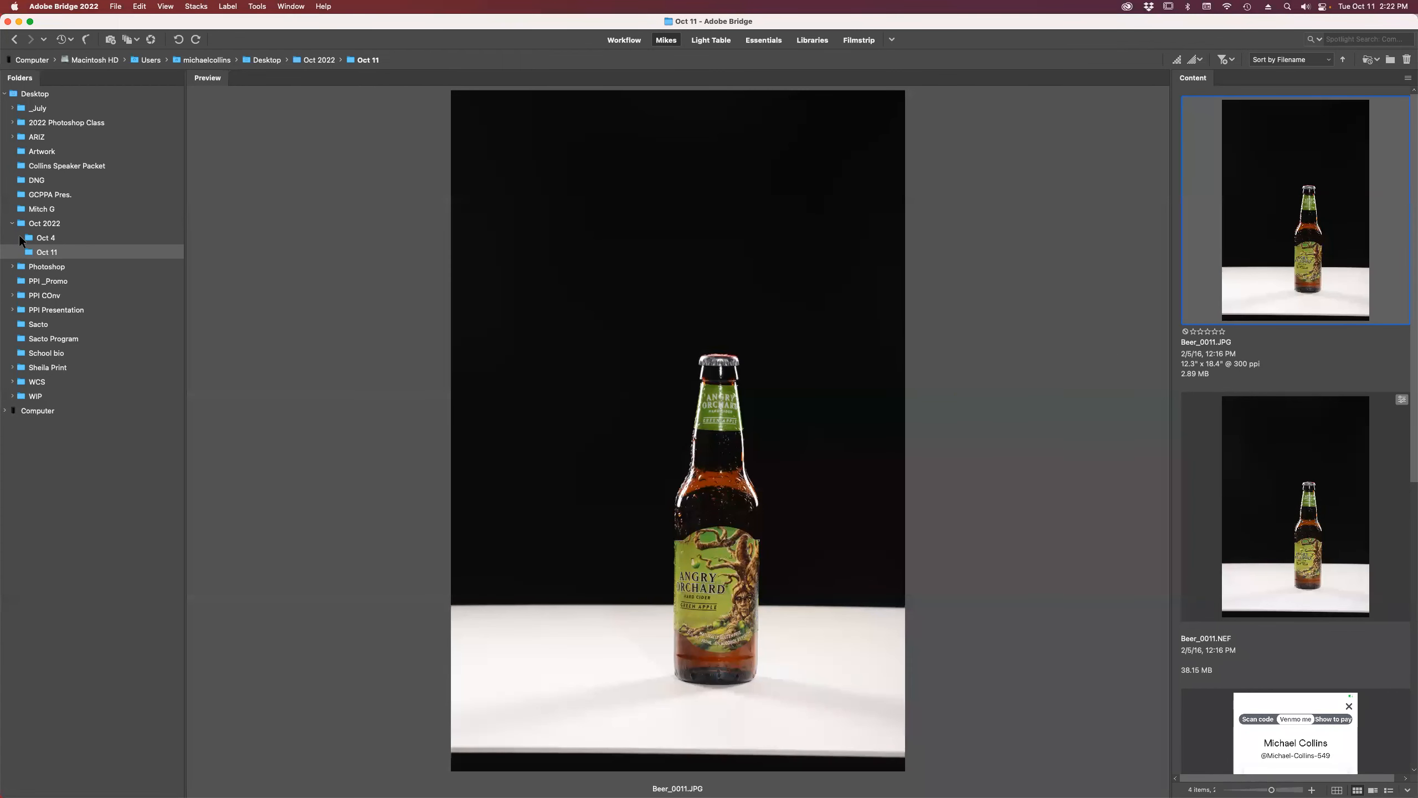
- Select the five images in the Oct 4 folder, from Africa_2021_5375 copy.jpg through Picture 084.jpg
click(43, 238)
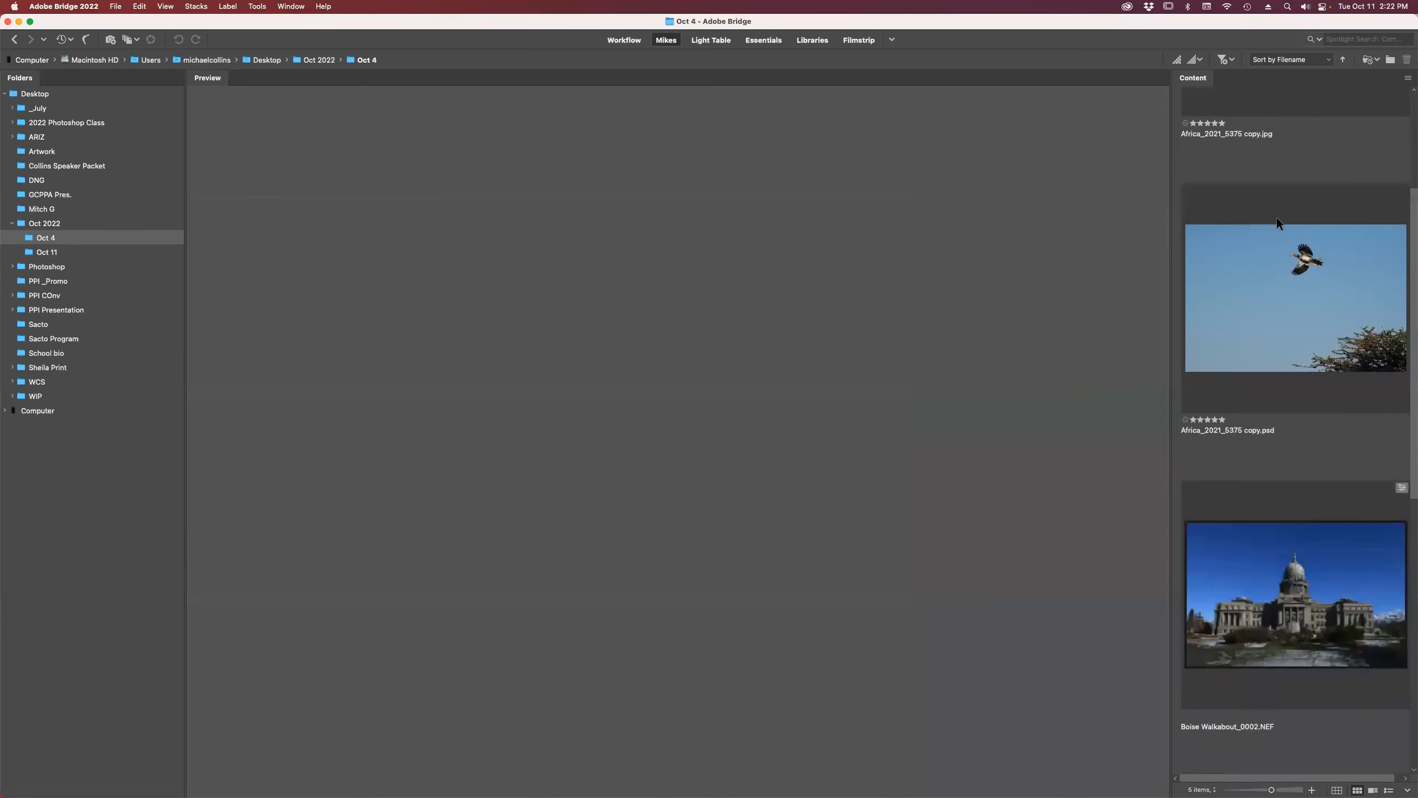
click(1278, 229)
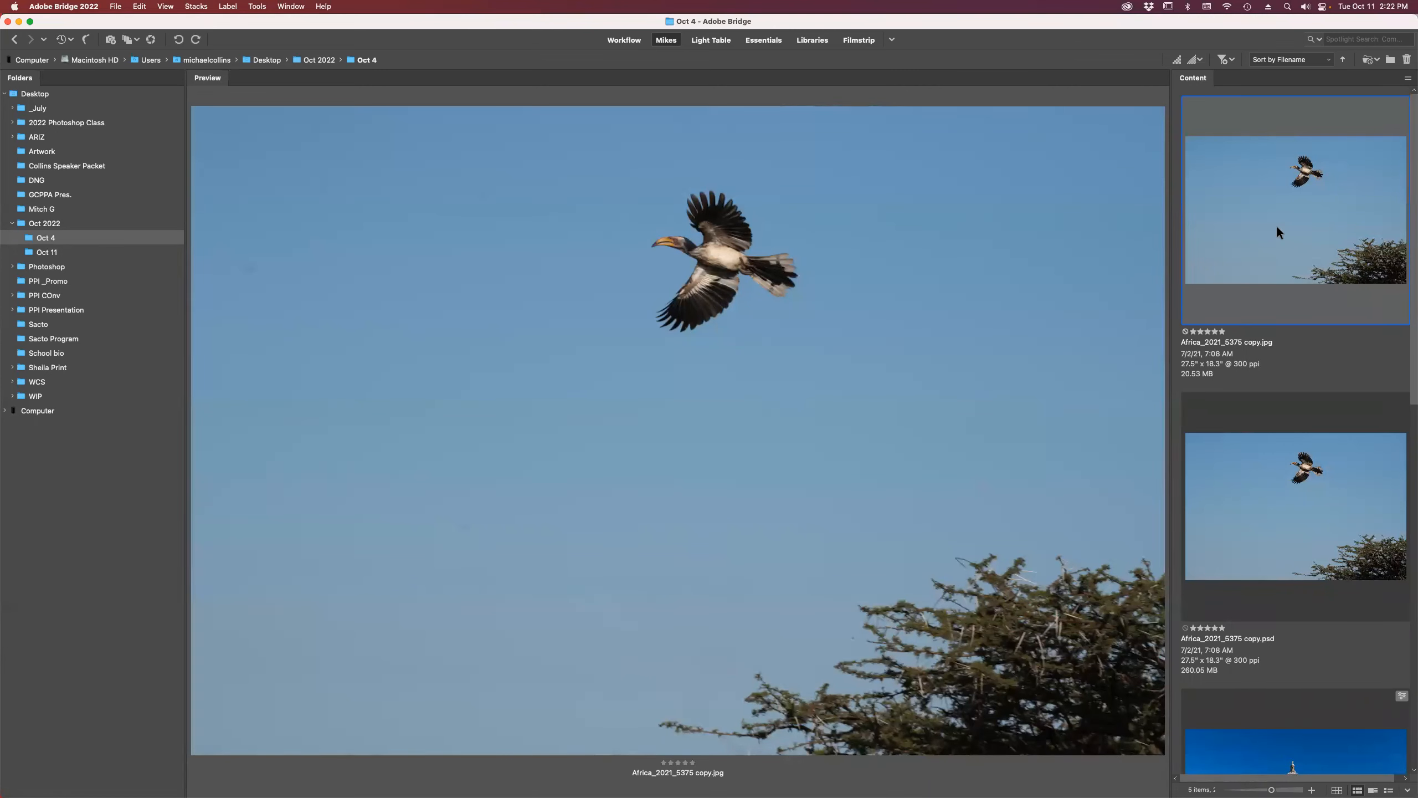
scroll(1278, 229, down, 10)
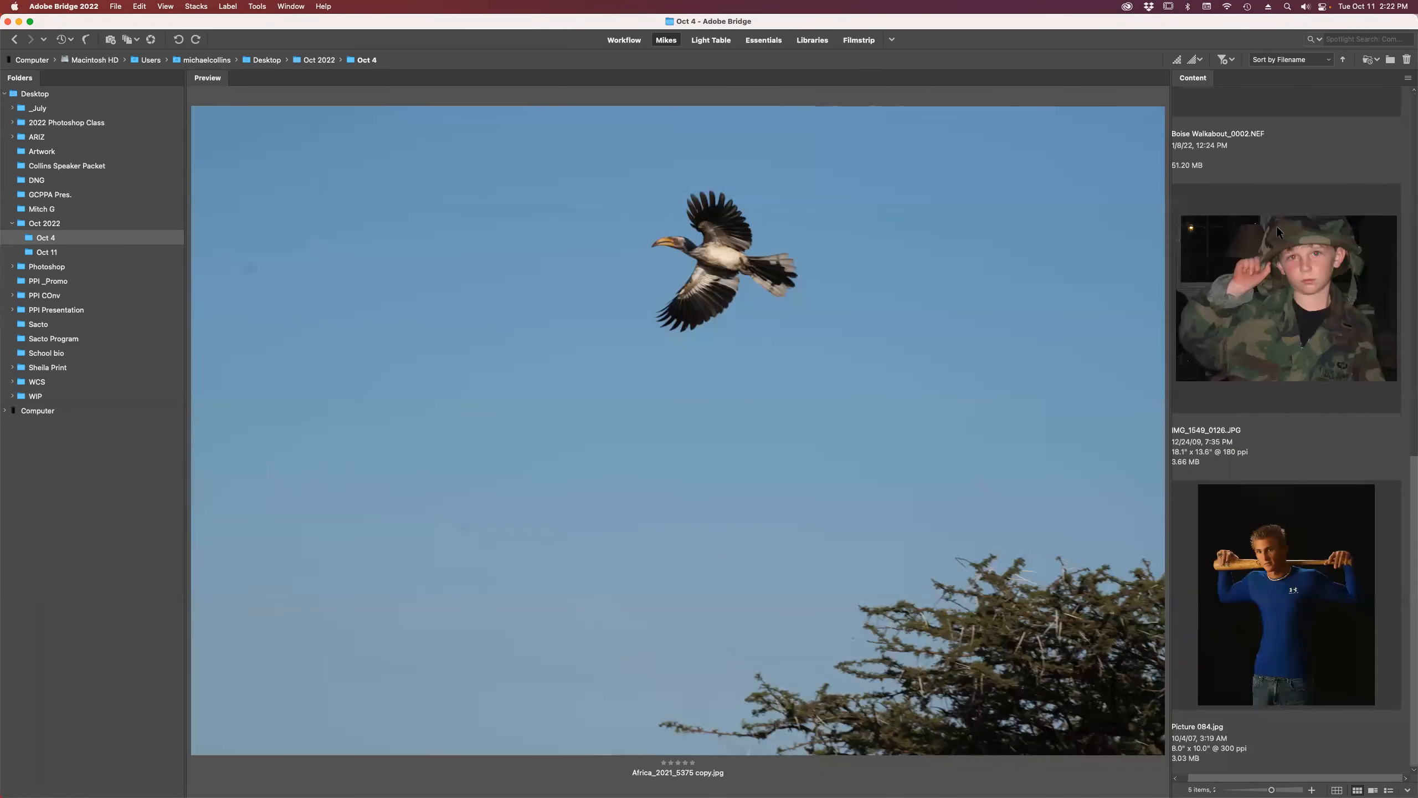
shift+click(1285, 569)
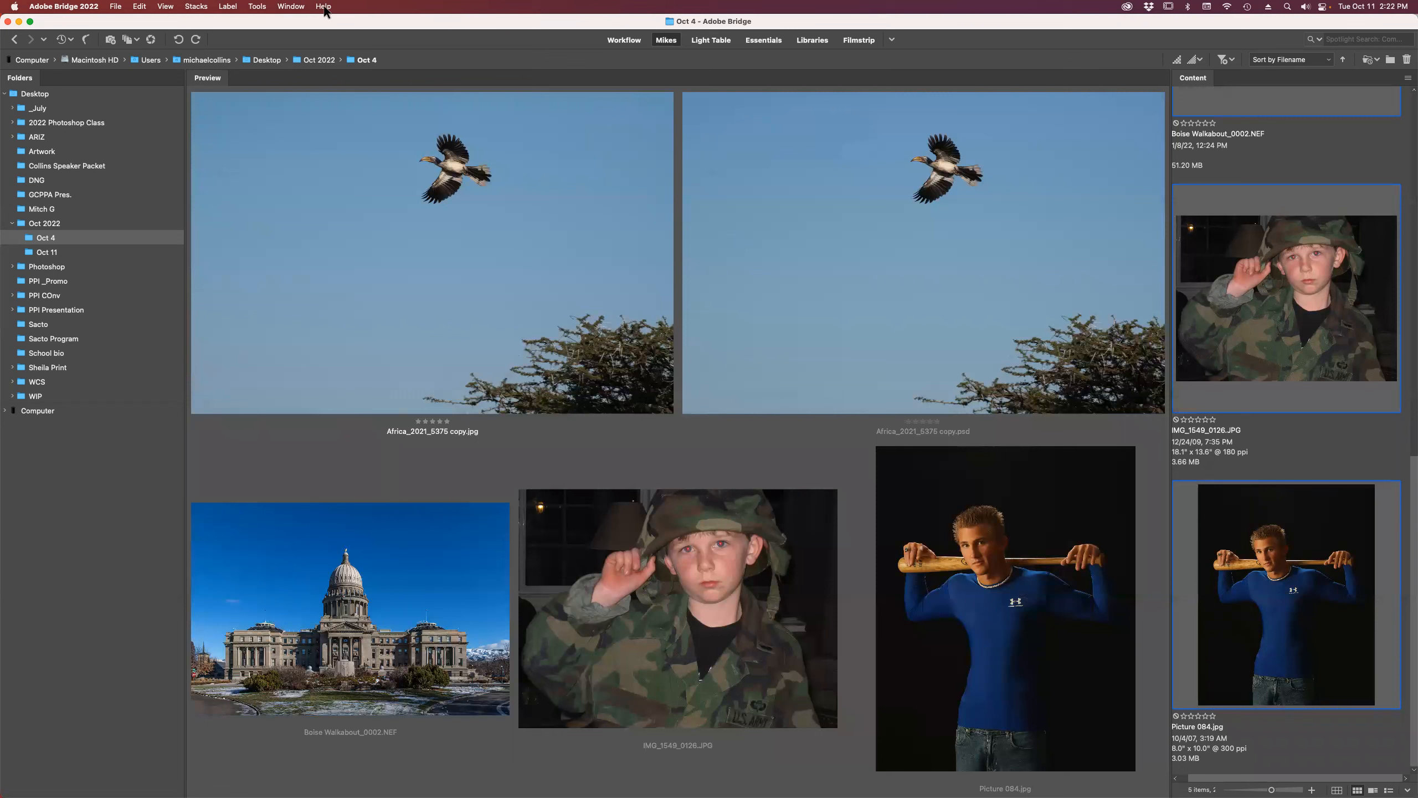
- Send the selected images to Photoshop's Image Processor and set the processed files to save in the same location
click(257, 6)
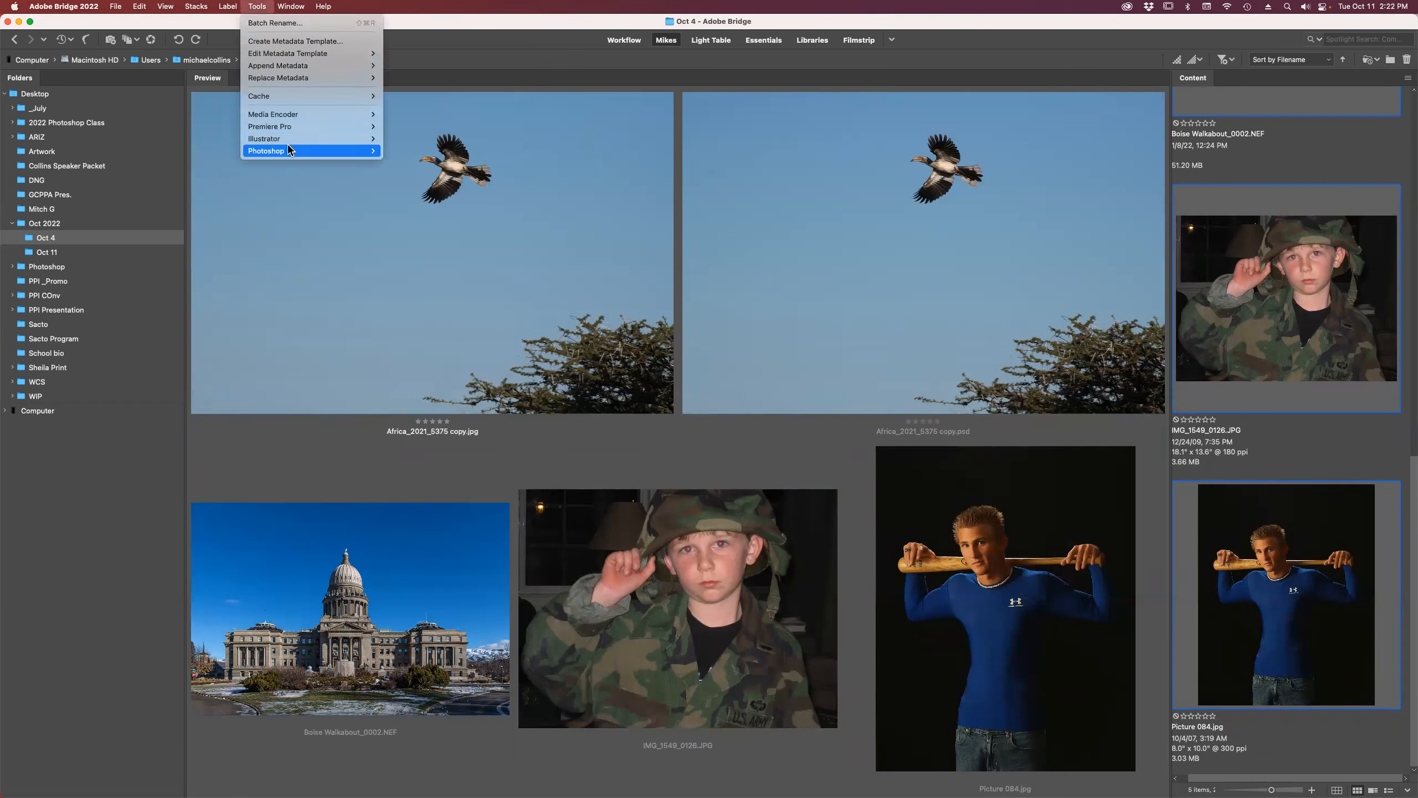
mouse_move(290, 153)
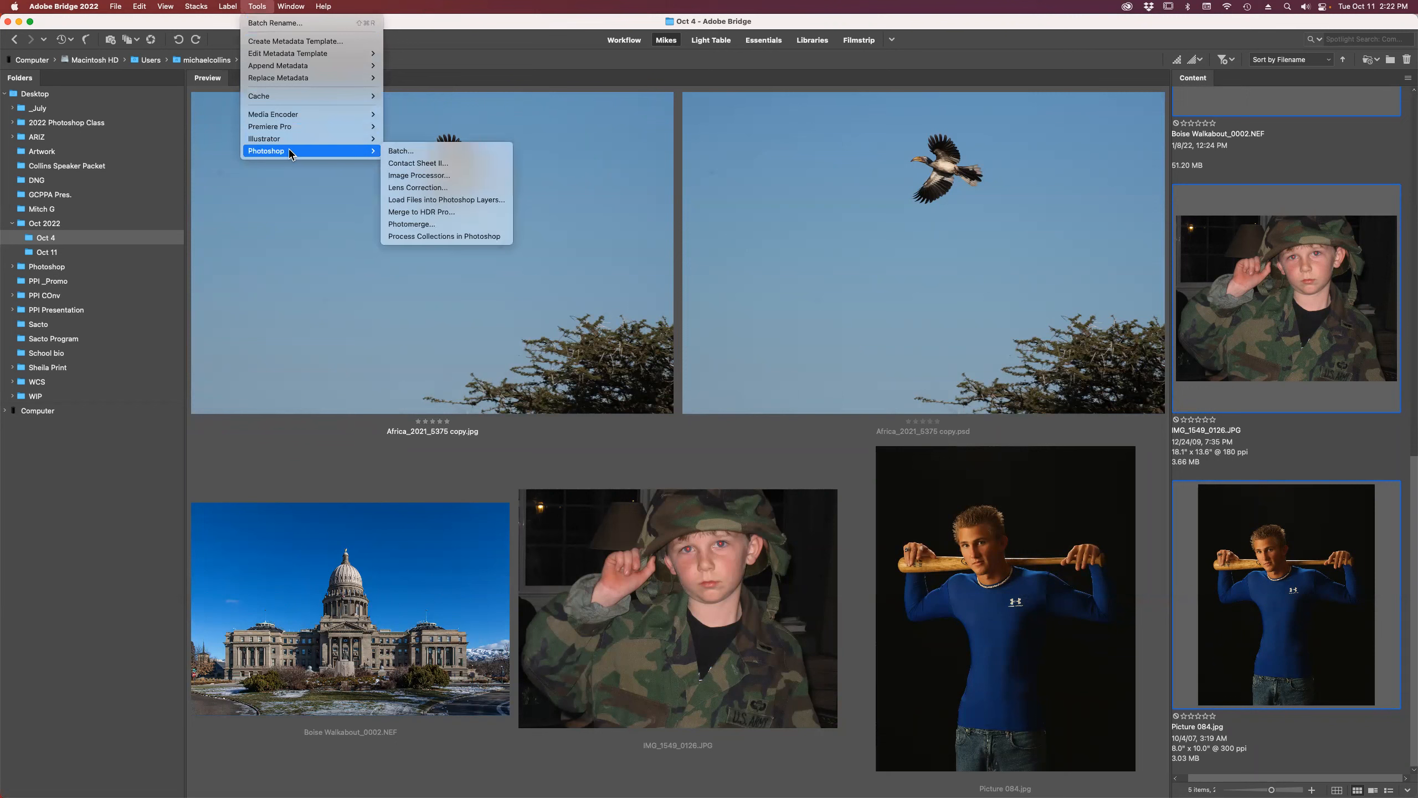
click(442, 178)
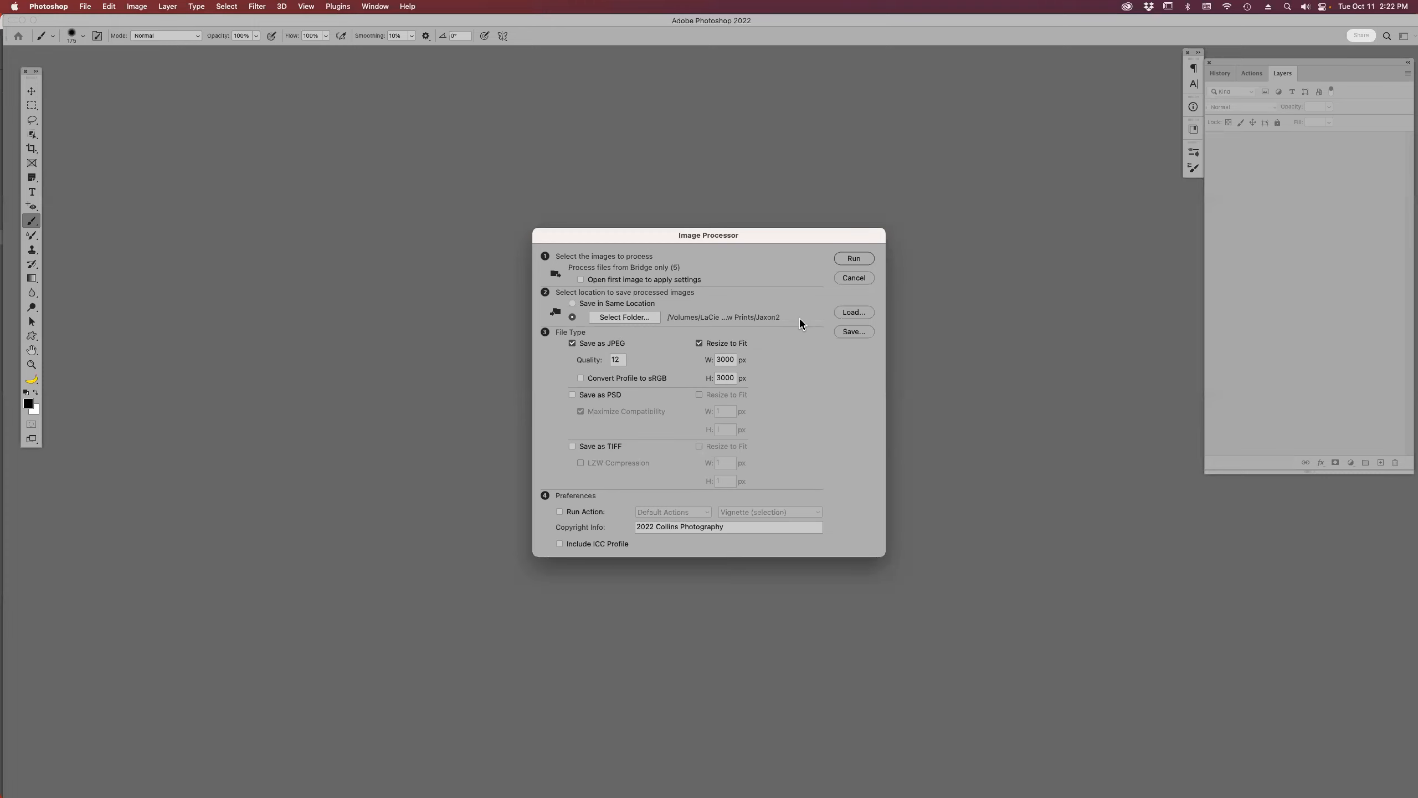
click(572, 304)
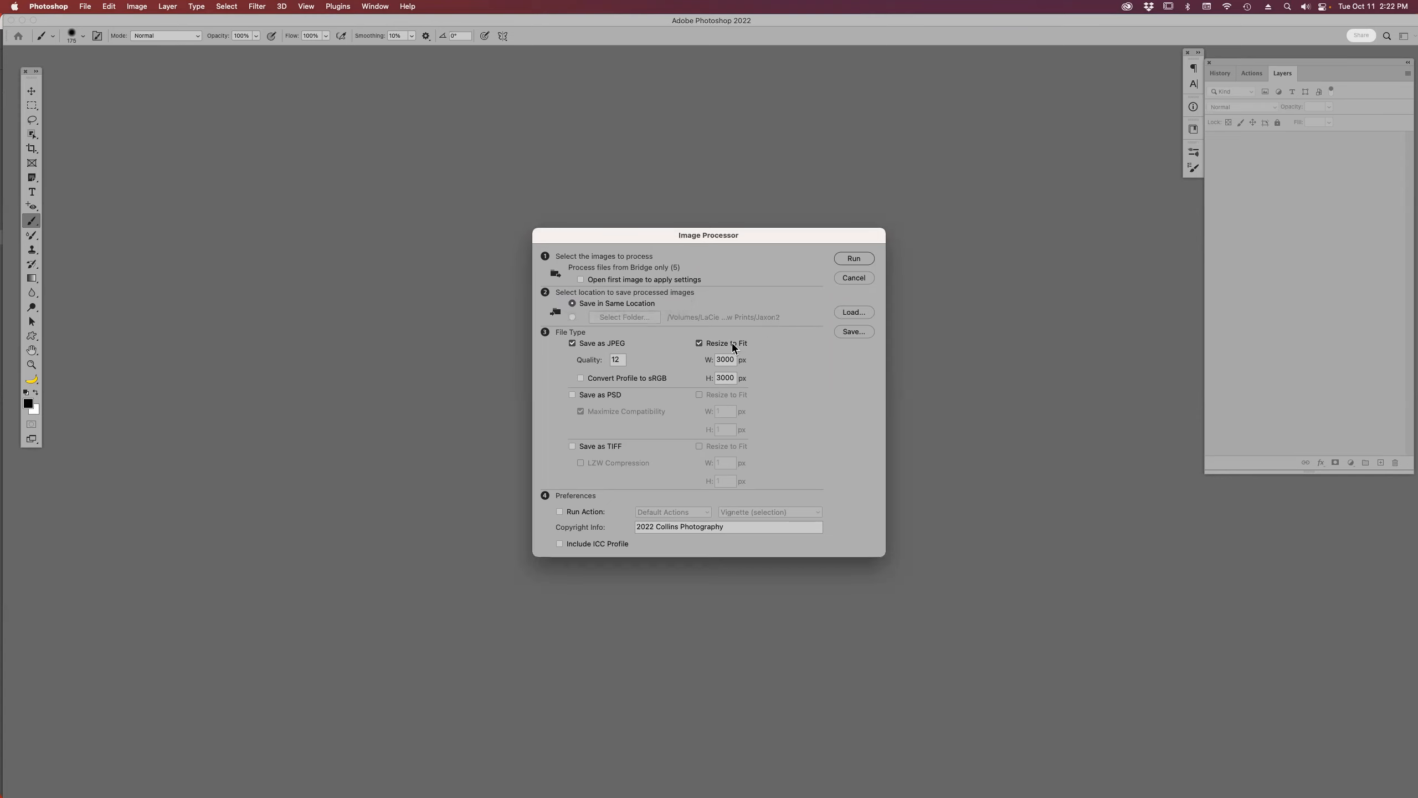
- Set the JPEG Resize to Fit dimensions to 4000 px wide and 4000 px high
double_click(725, 359)
text(40)
key(Tab)
text(4000)
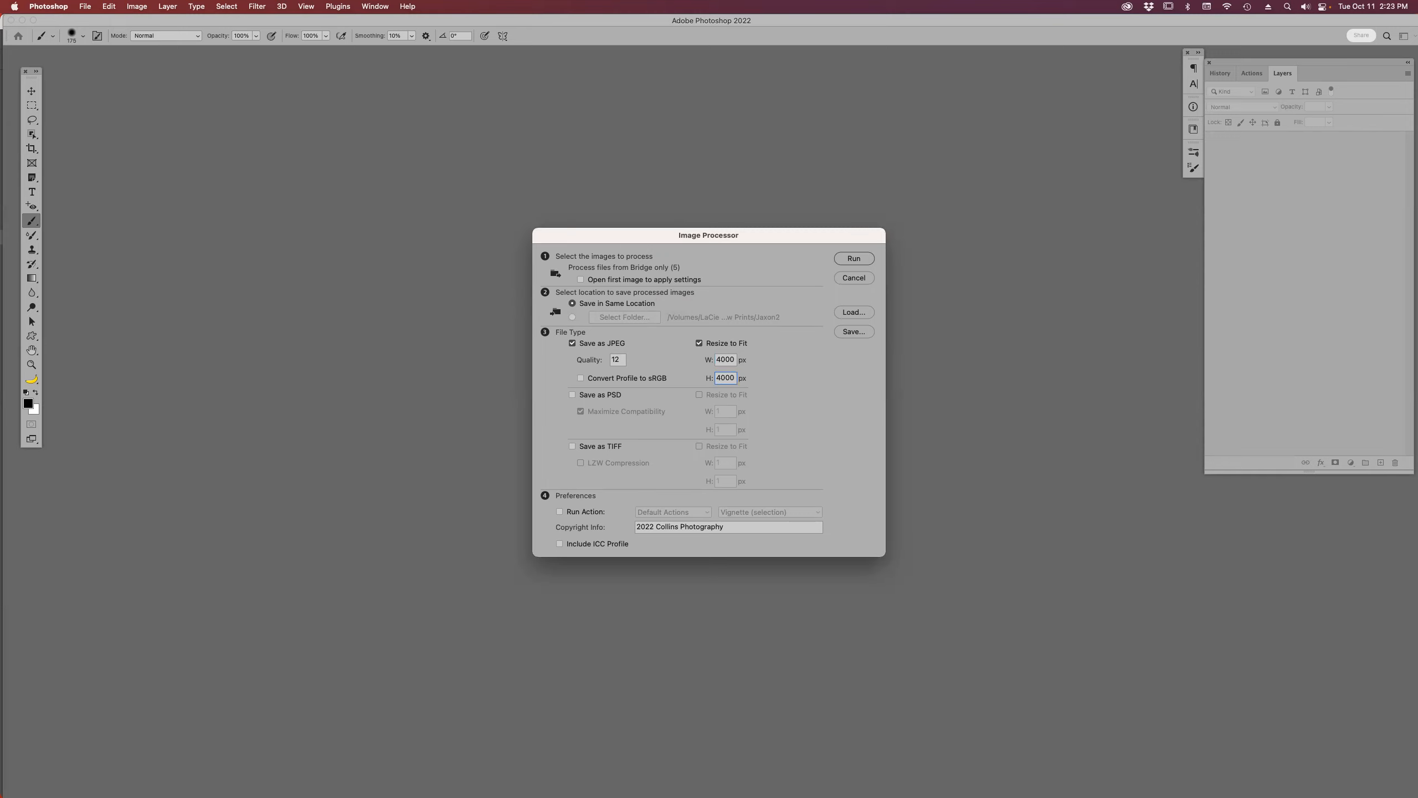